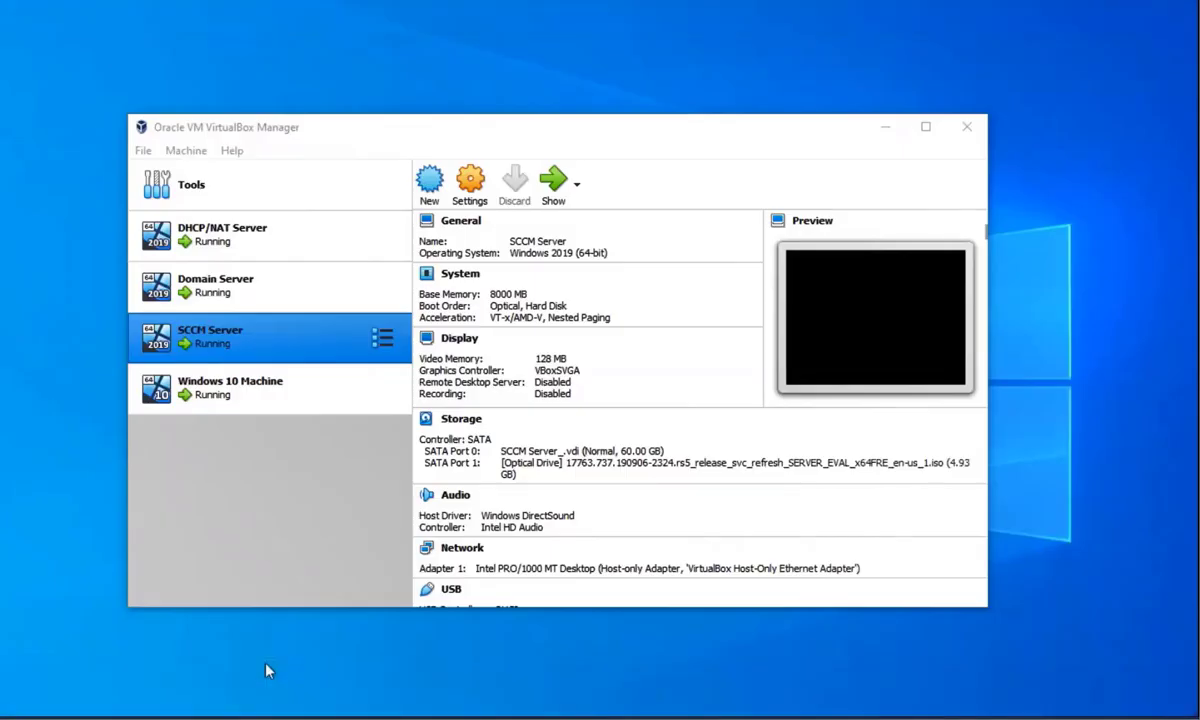
- Select the DHCP/NAT Server machine to view its bridged and host-only adapter details
{"action": "left_click", "coordinate": [228, 240]}
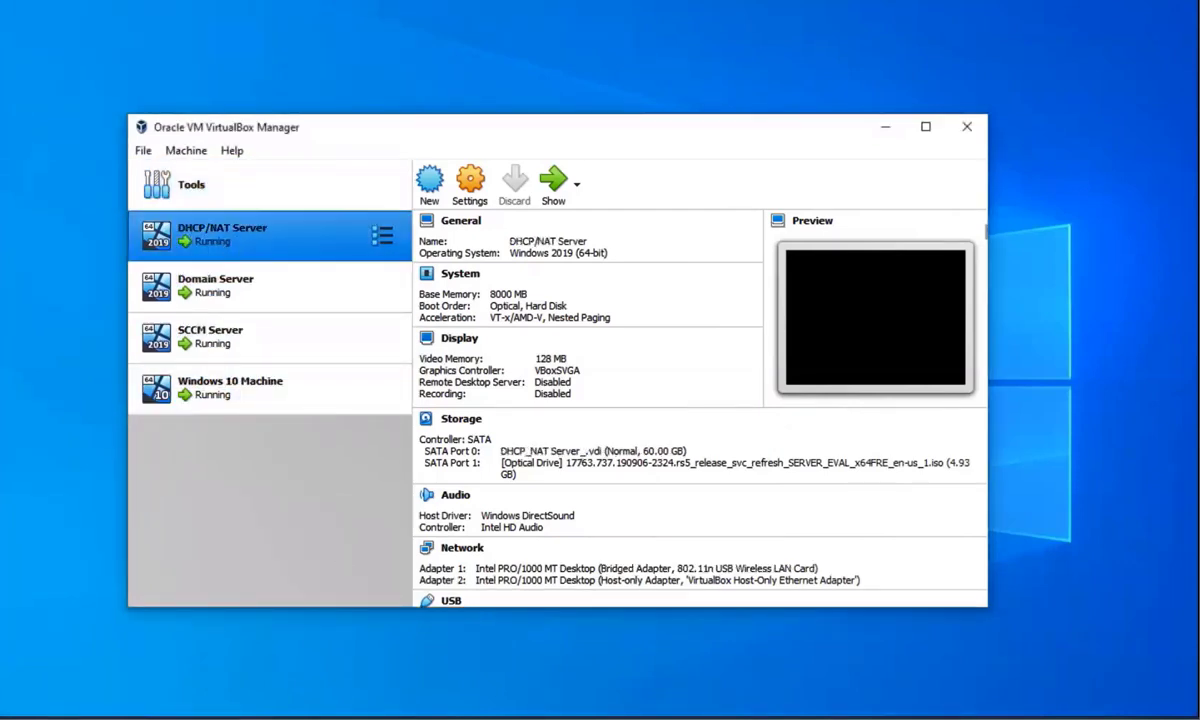
- Bring the DHCP/NAT Server VM forward and dismiss the network discovery and Admin Center prompts
{"action": "left_click", "coordinate": [30, 700]}
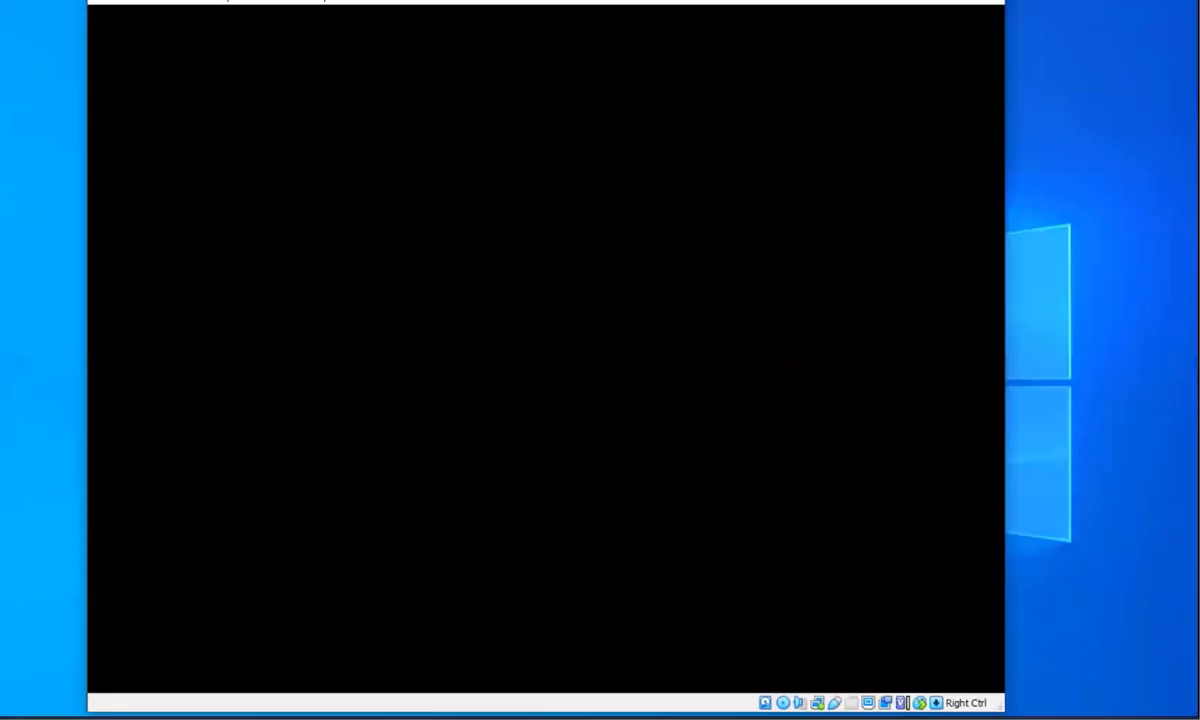
{"action": "left_click", "coordinate": [155, 391]}
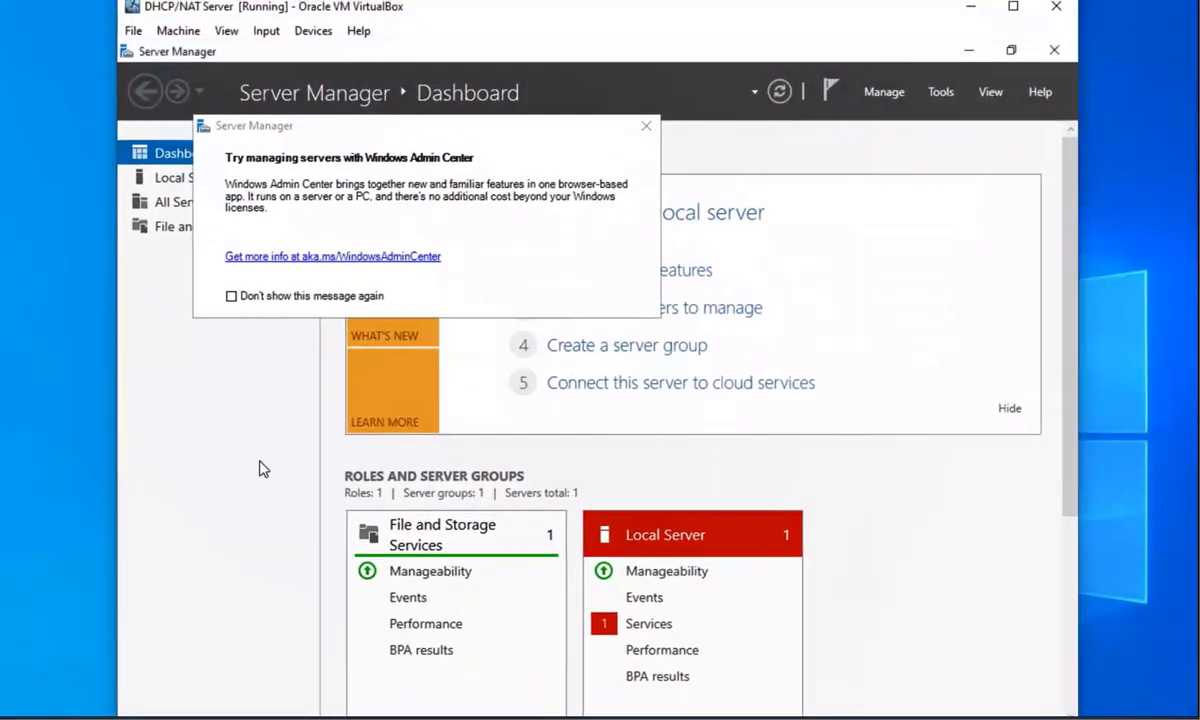
{"action": "left_click", "coordinate": [647, 126]}
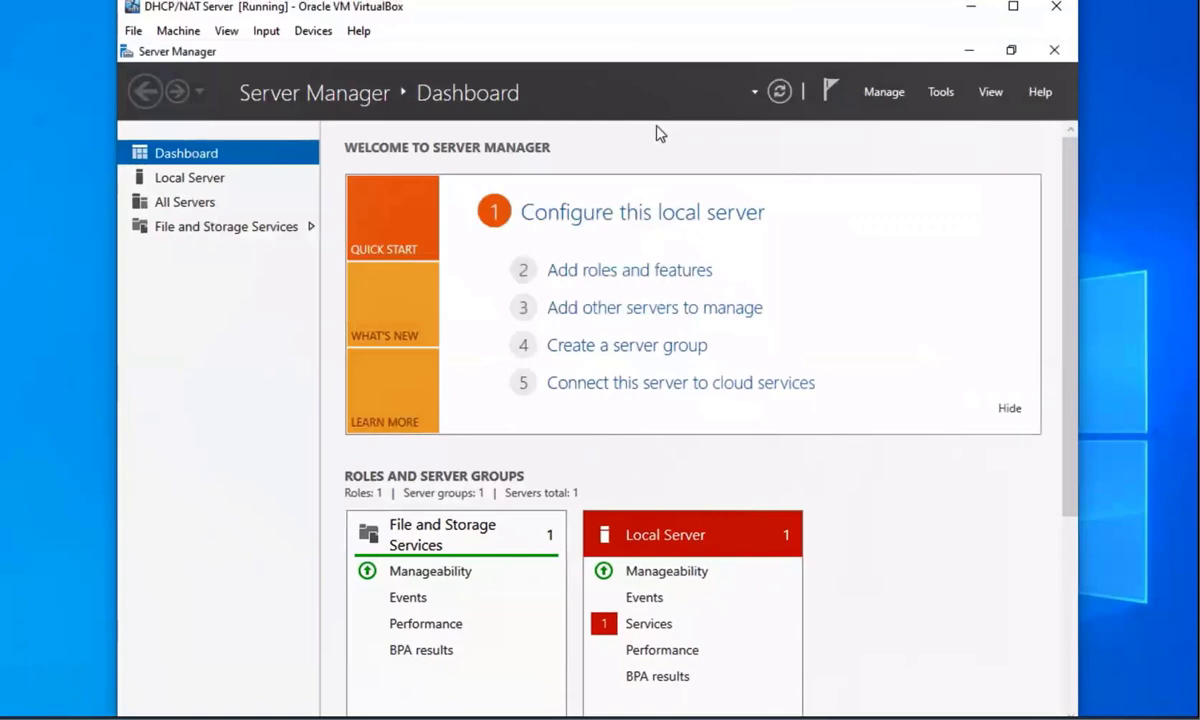
{"action": "left_click", "coordinate": [1002, 57]}
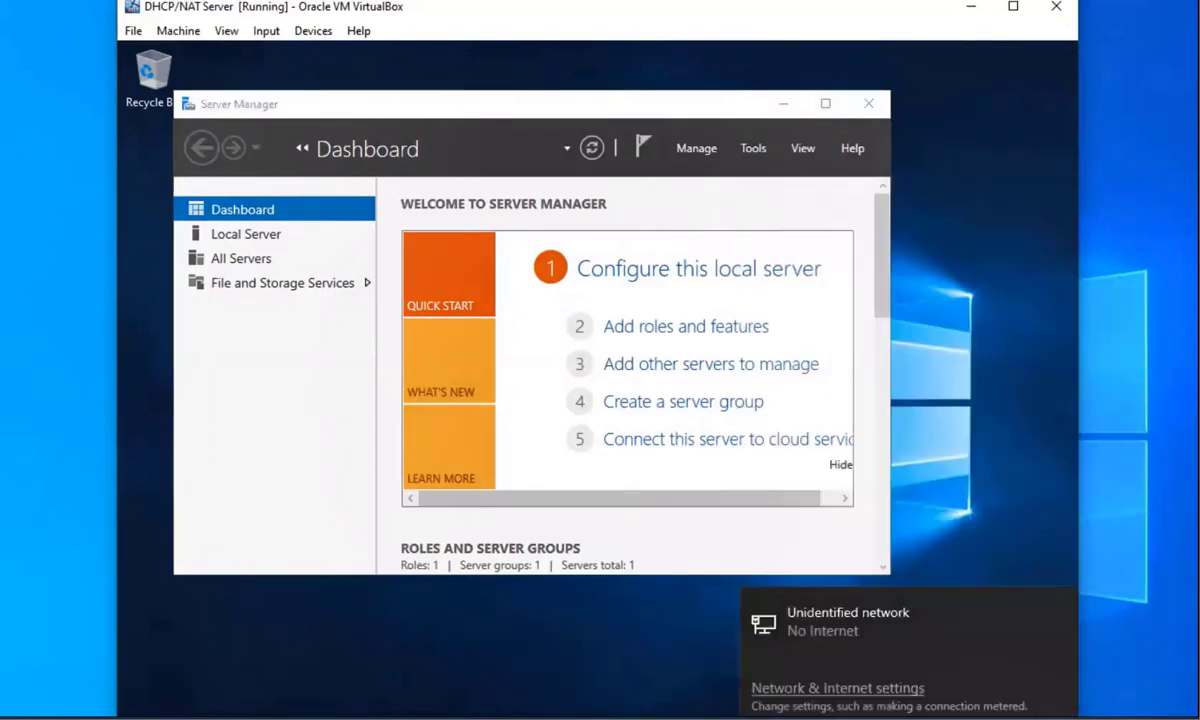
{"action": "left_click", "coordinate": [396, 445]}
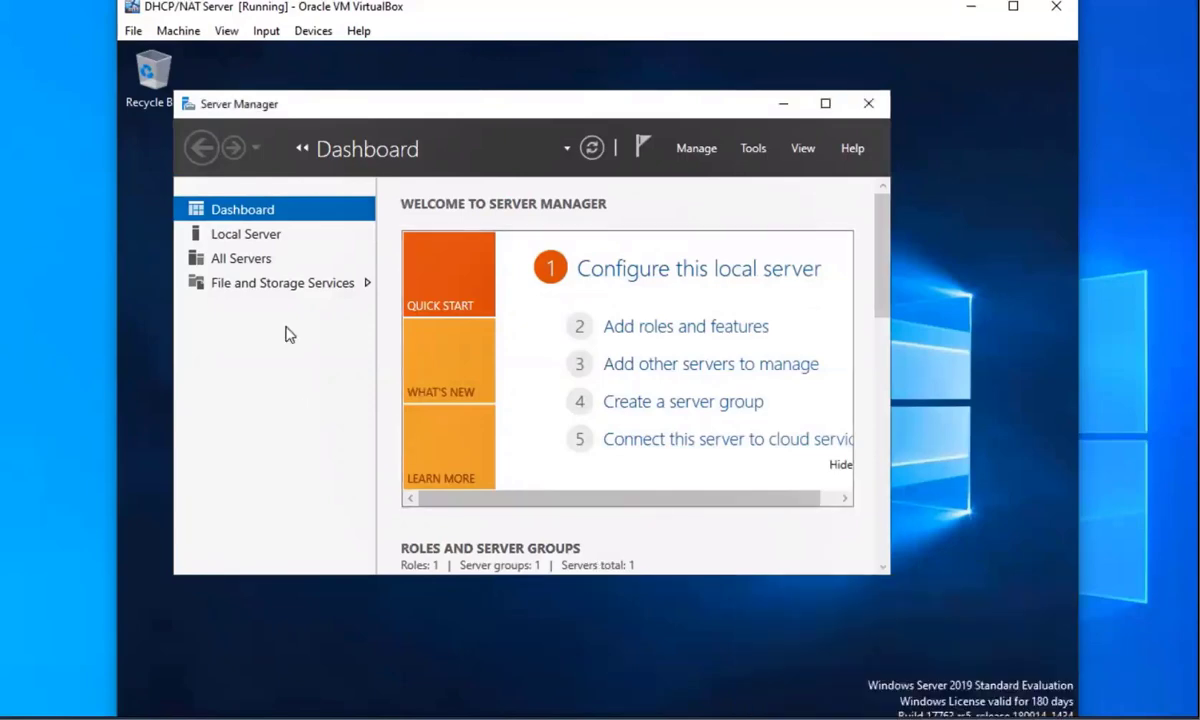
- Open the Local Server properties and its Ethernet link to reach Network Connections
{"action": "left_click", "coordinate": [276, 240]}
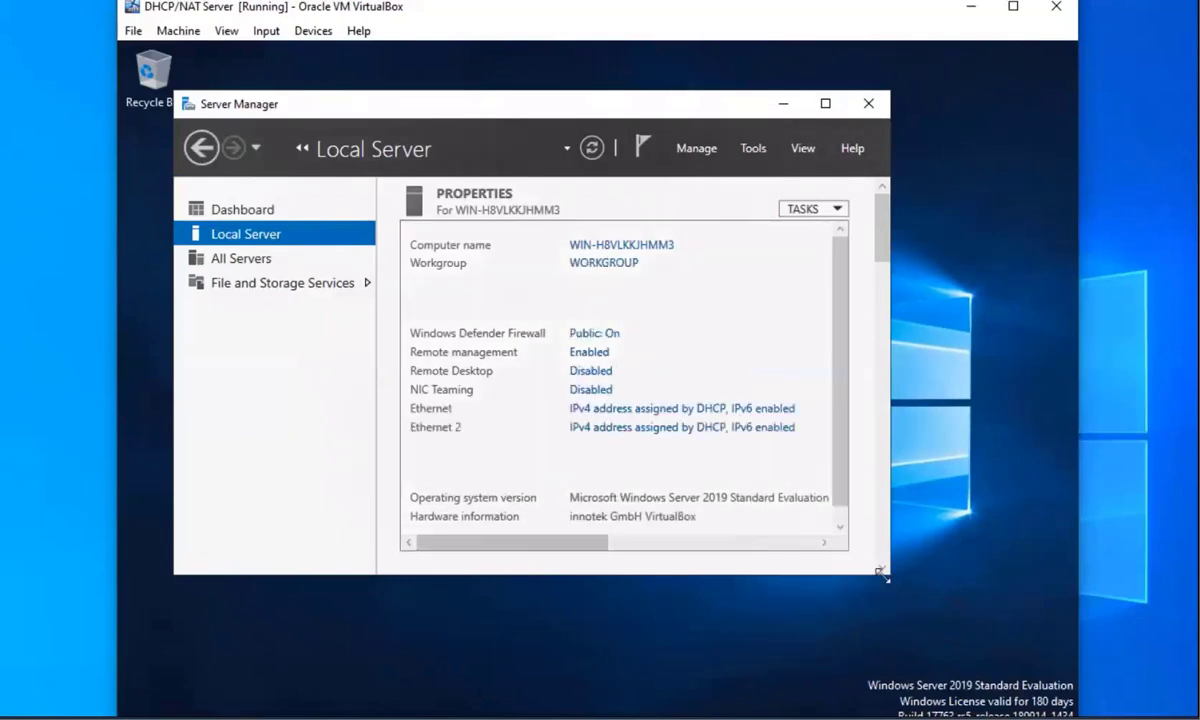
{"action": "left_click_drag", "start_coordinate": [881, 573], "coordinate": [1007, 636]}
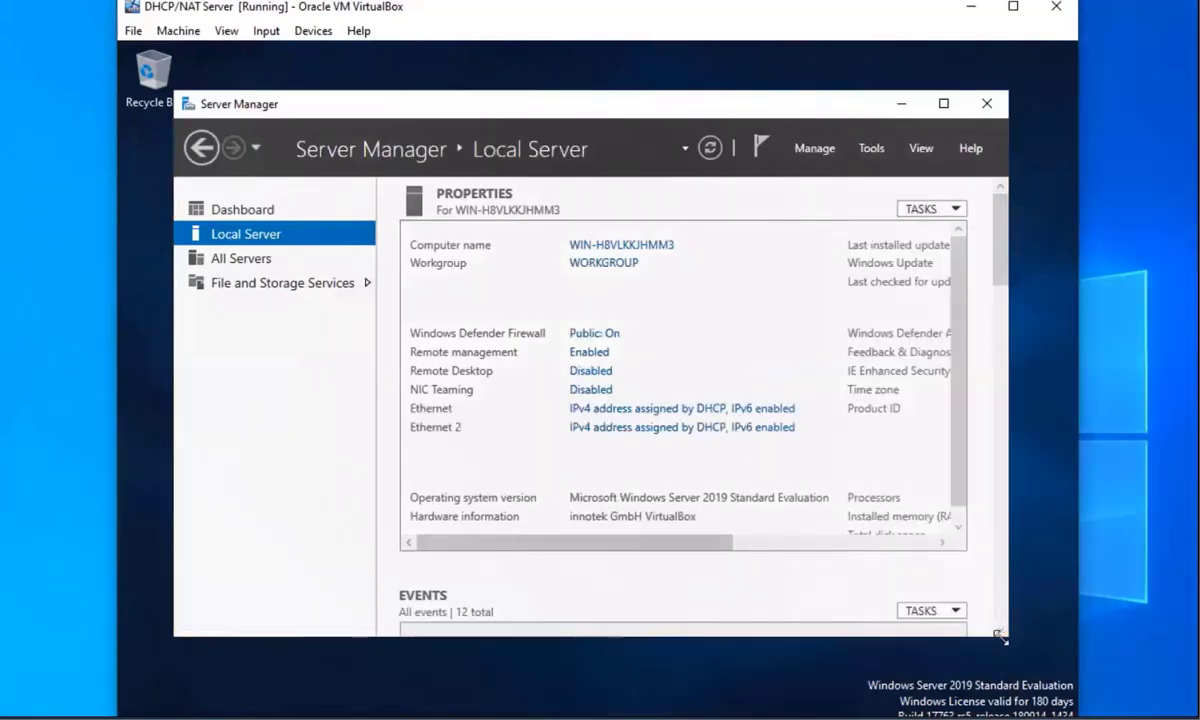
{"action": "left_click", "coordinate": [624, 409]}
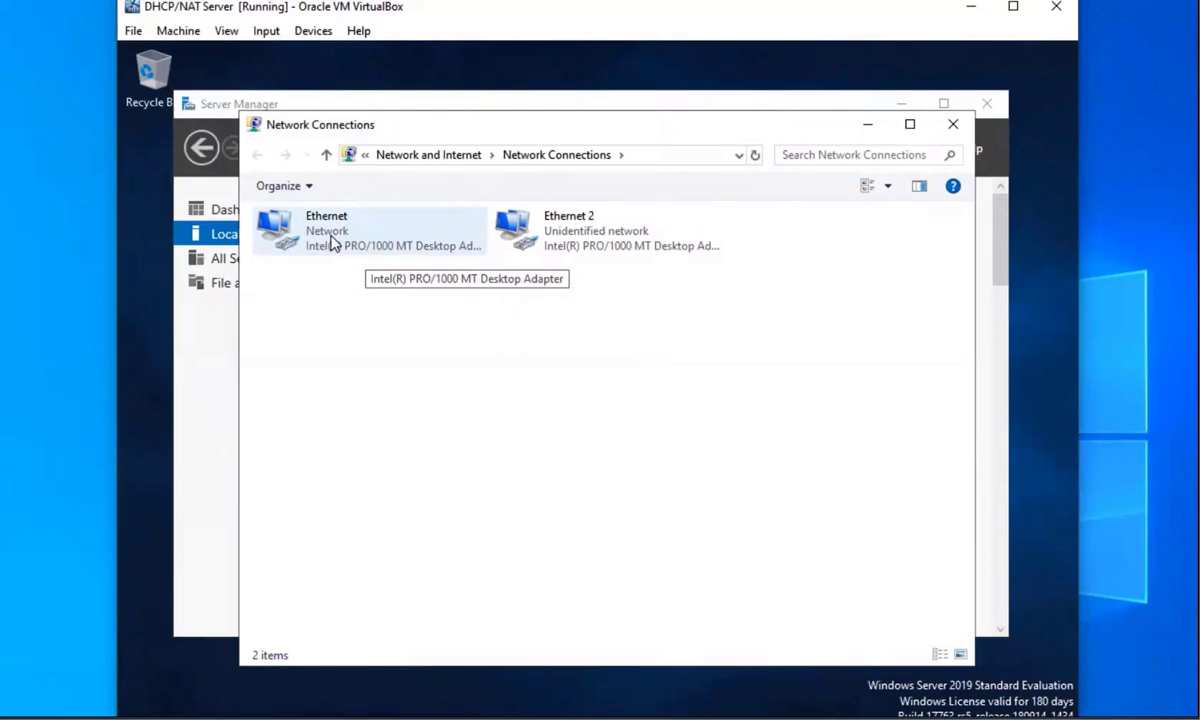
{"action": "double_click", "coordinate": [333, 243]}
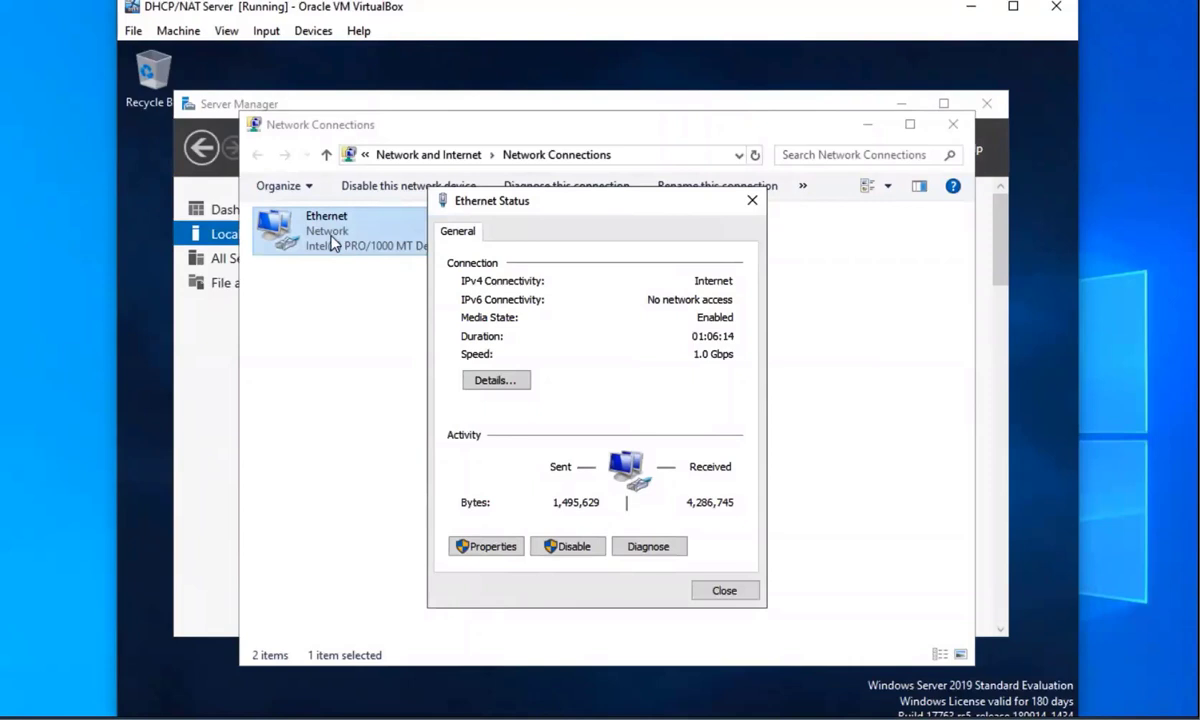
{"action": "left_click", "coordinate": [753, 200]}
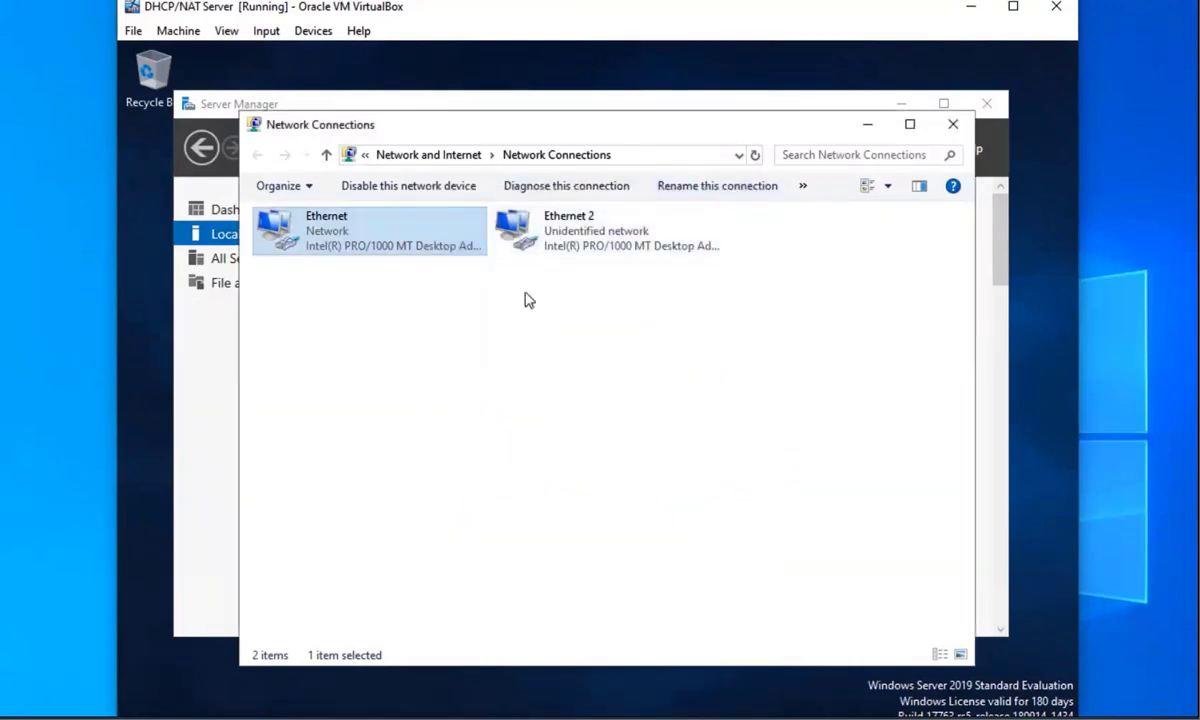
{"action": "double_click", "coordinate": [343, 245]}
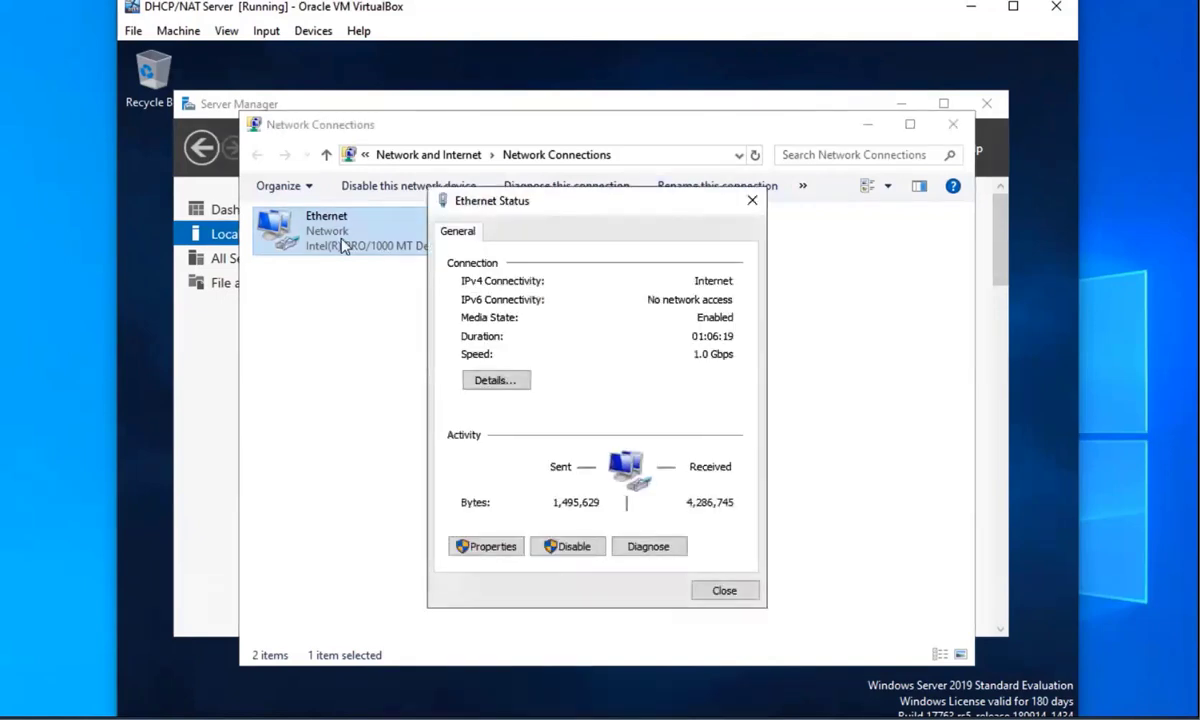
{"action": "left_click", "coordinate": [752, 201]}
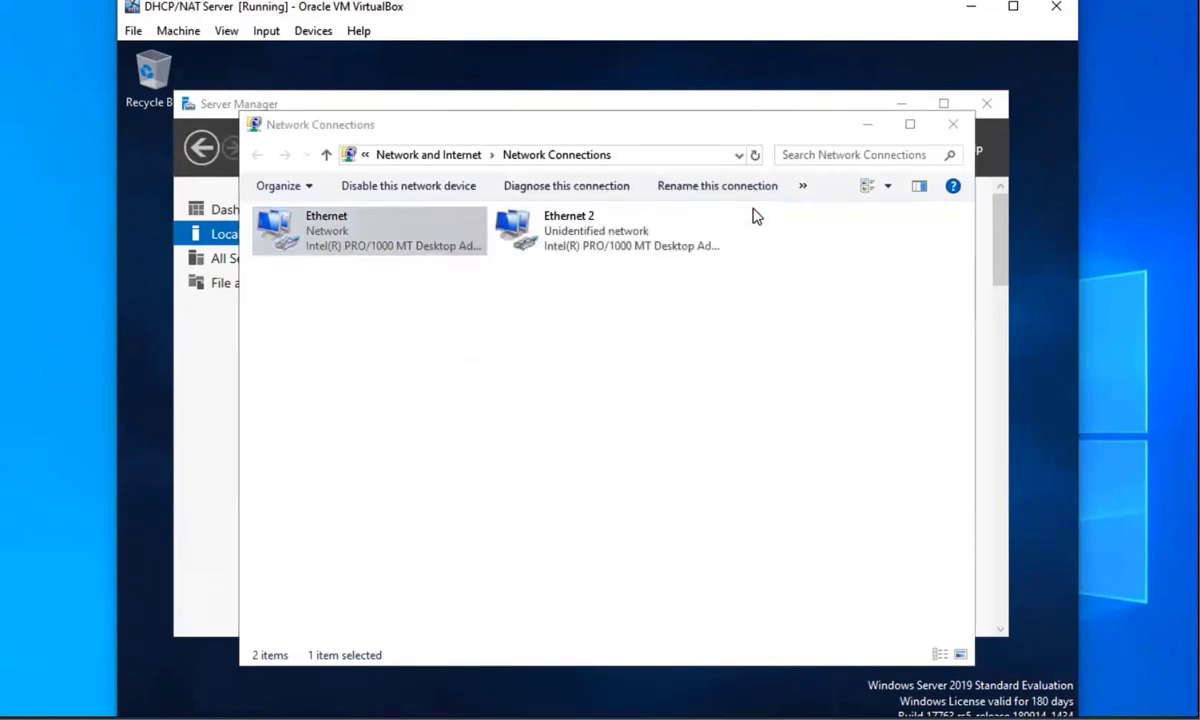
{"action": "double_click", "coordinate": [373, 231]}
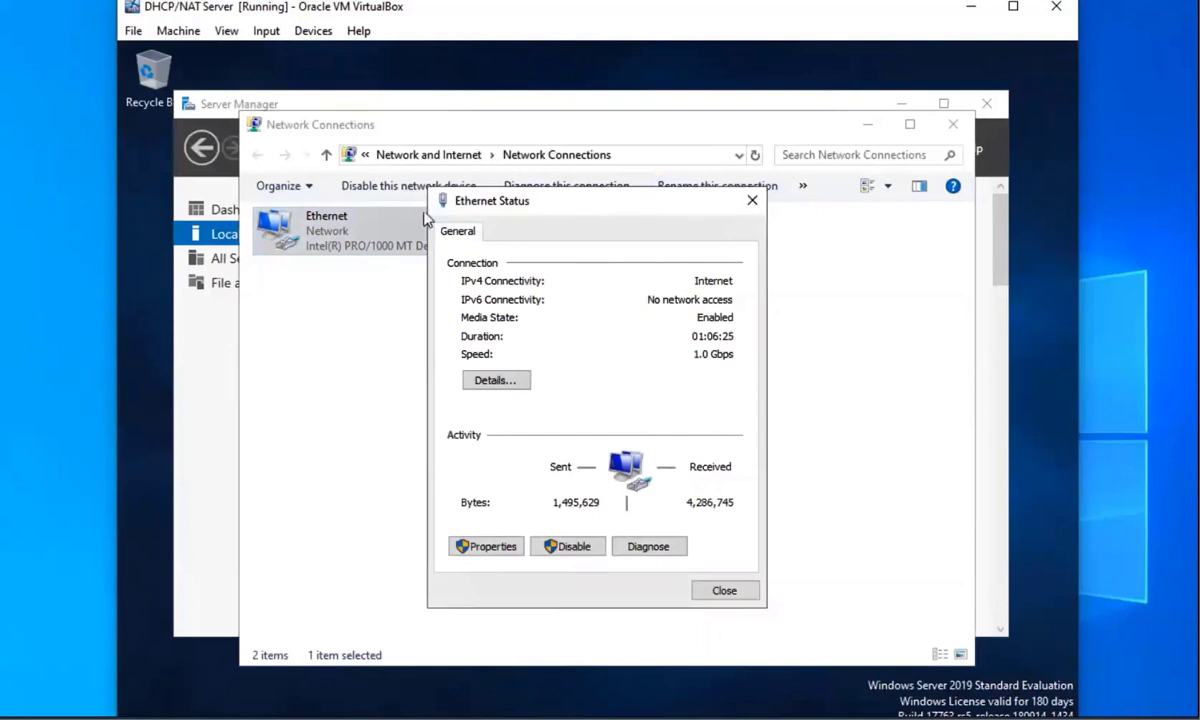
{"action": "left_click", "coordinate": [752, 200]}
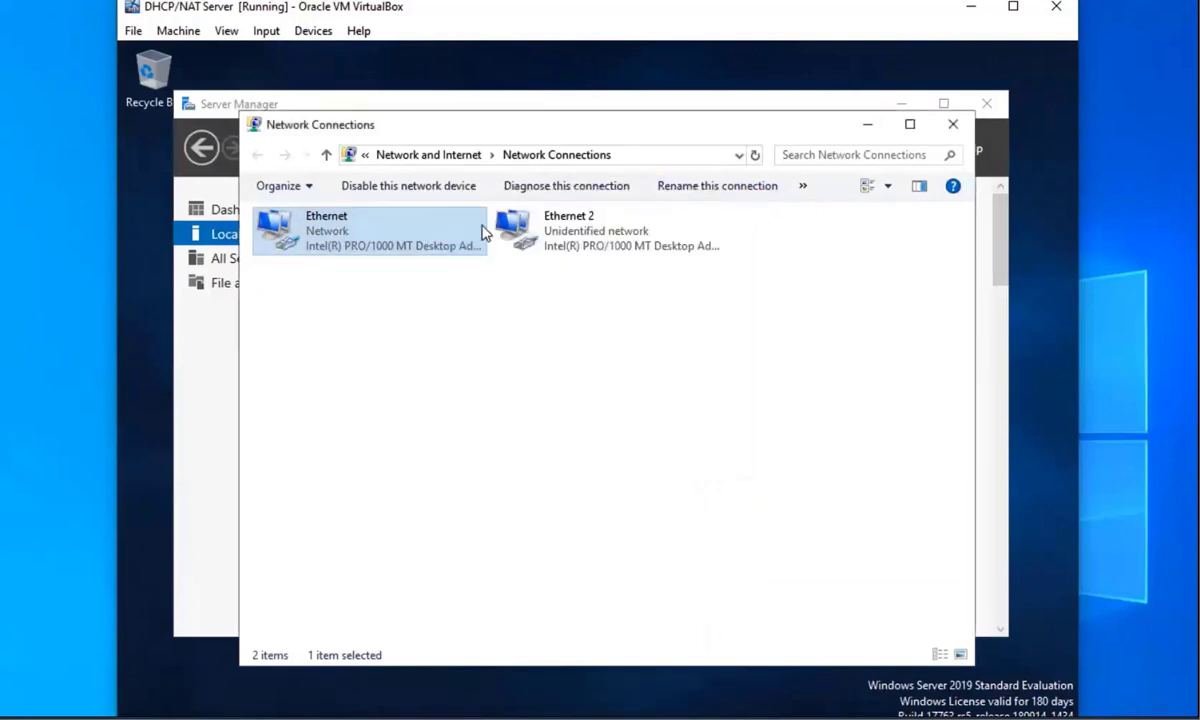
- Rename the Ethernet adapter to External and Ethernet 2 to Private
{"action": "right_click", "coordinate": [345, 220]}
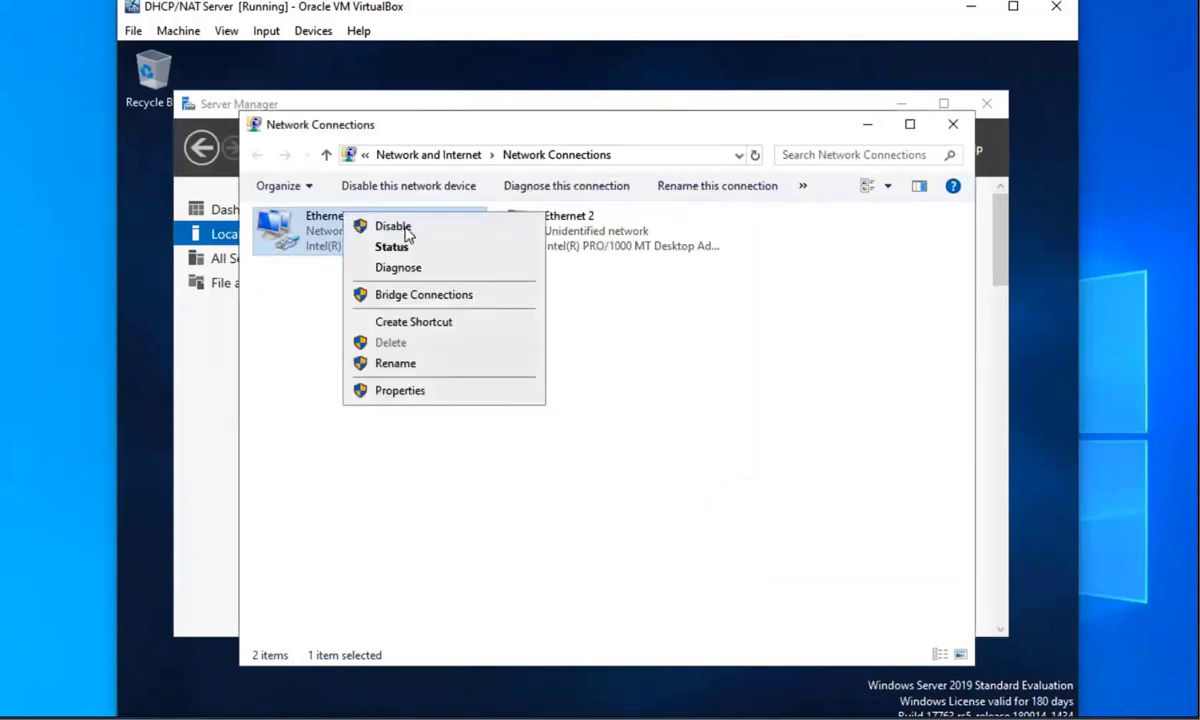
{"action": "left_click", "coordinate": [416, 362]}
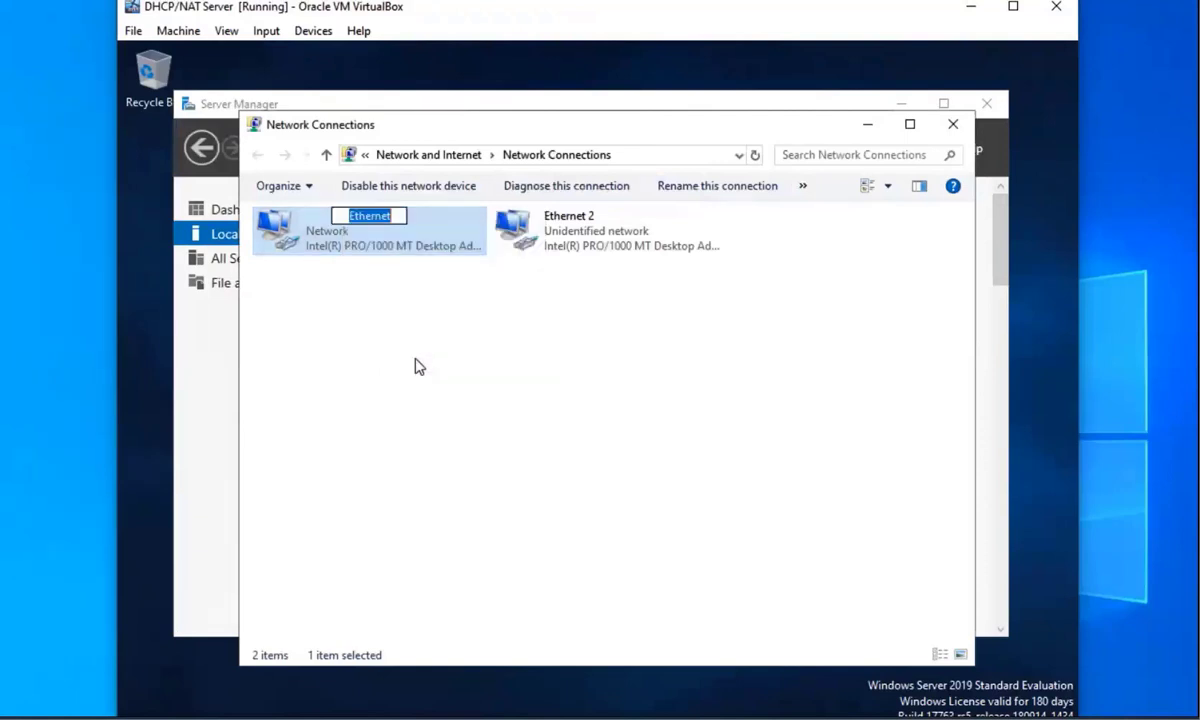
{"action": "type", "text": "External"}
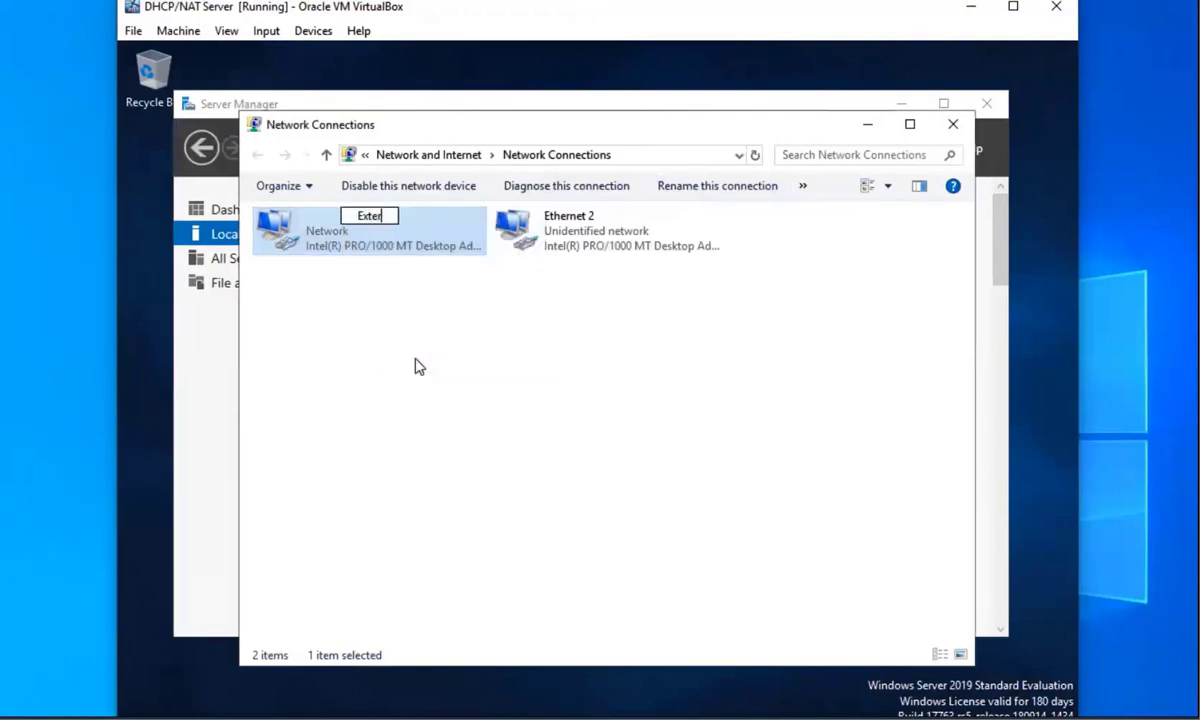
{"action": "key", "text": "BackSpace"}
{"action": "type", "text": "l"}
{"action": "key", "text": "Tab"}
{"action": "type", "text": "Private"}
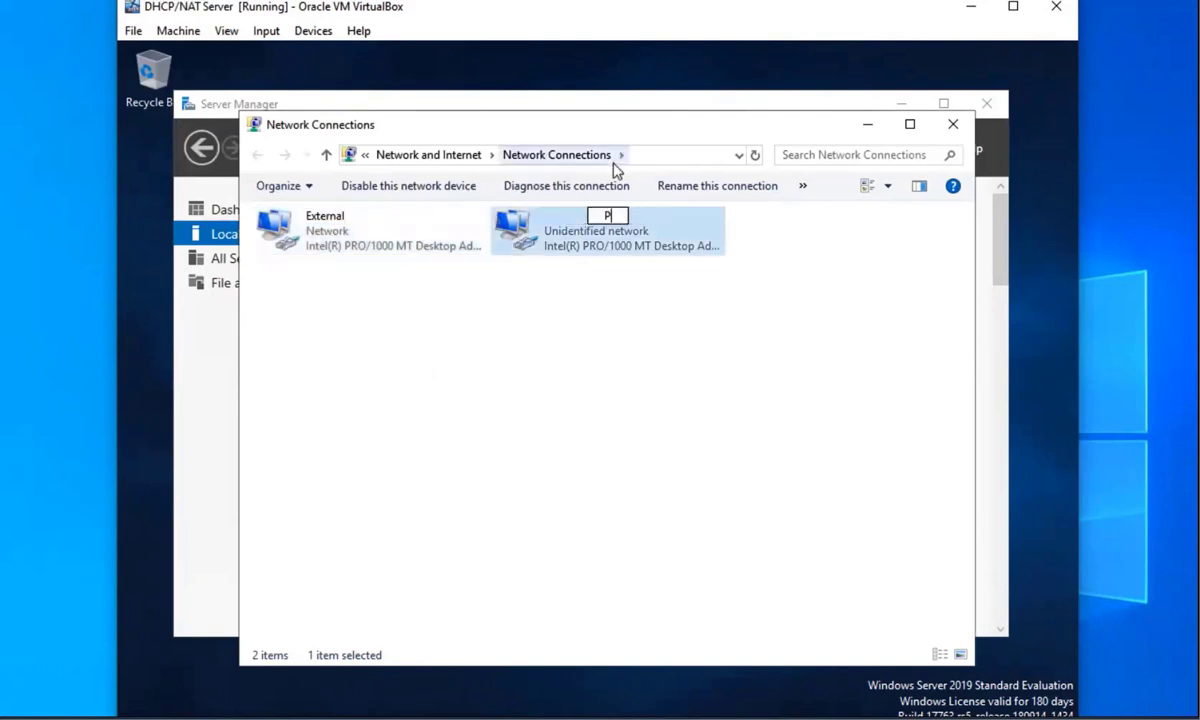
{"action": "left_click", "coordinate": [655, 322]}
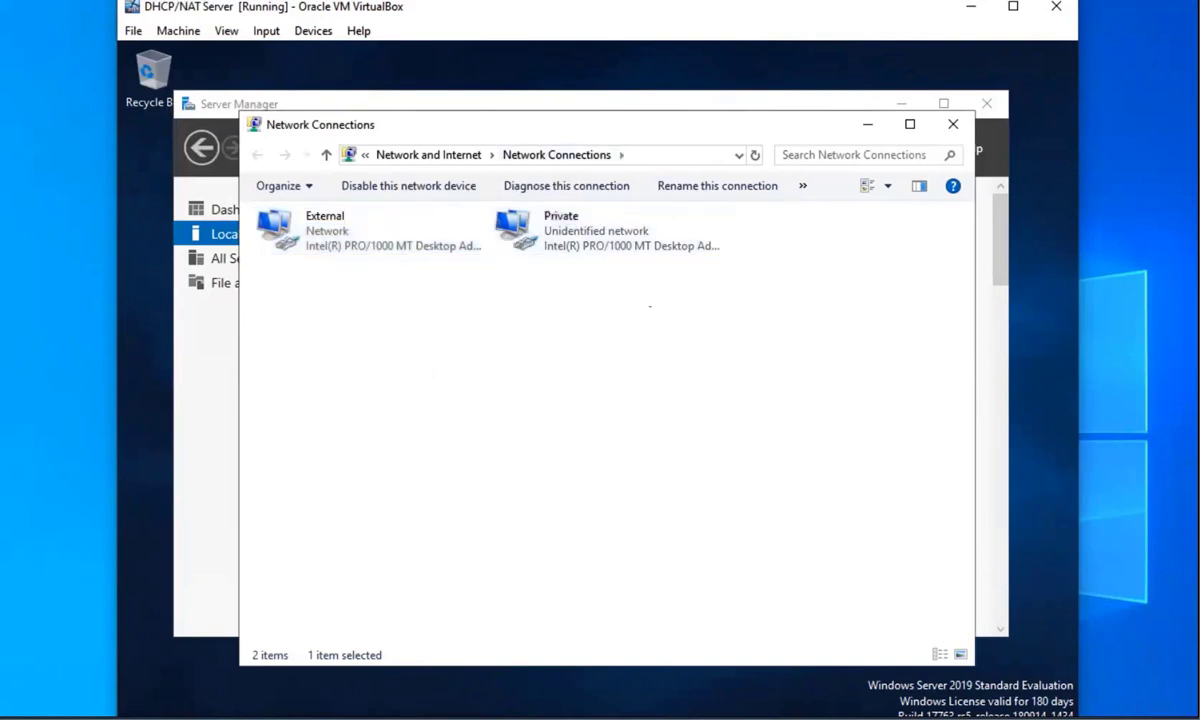
- Open the Private adapter's TCP/IPv4 properties and switch to a manually set IP address
{"action": "double_click", "coordinate": [607, 241]}
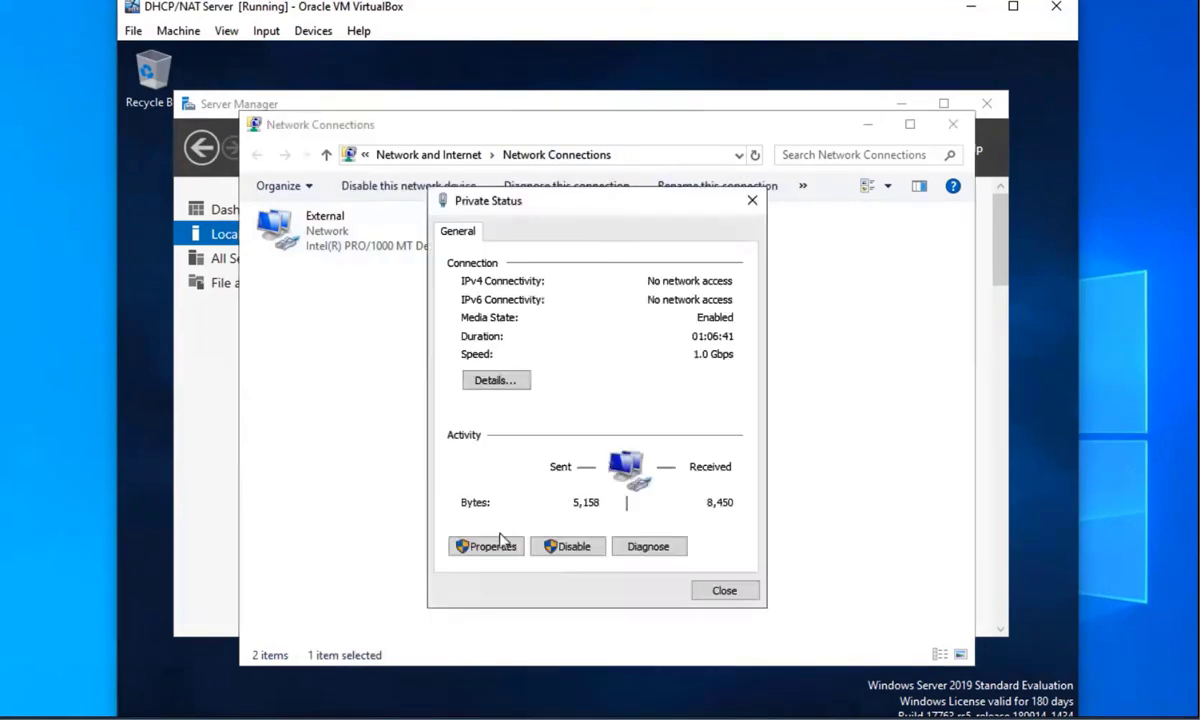
{"action": "left_click", "coordinate": [472, 547]}
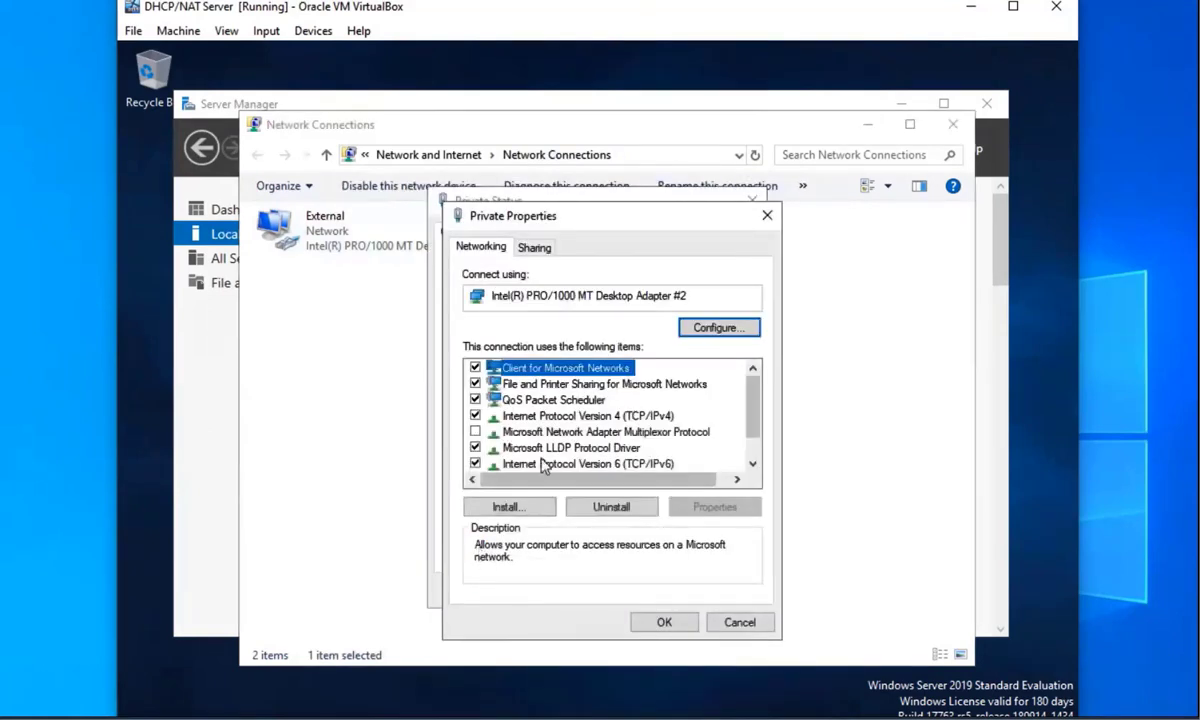
{"action": "left_click", "coordinate": [540, 416]}
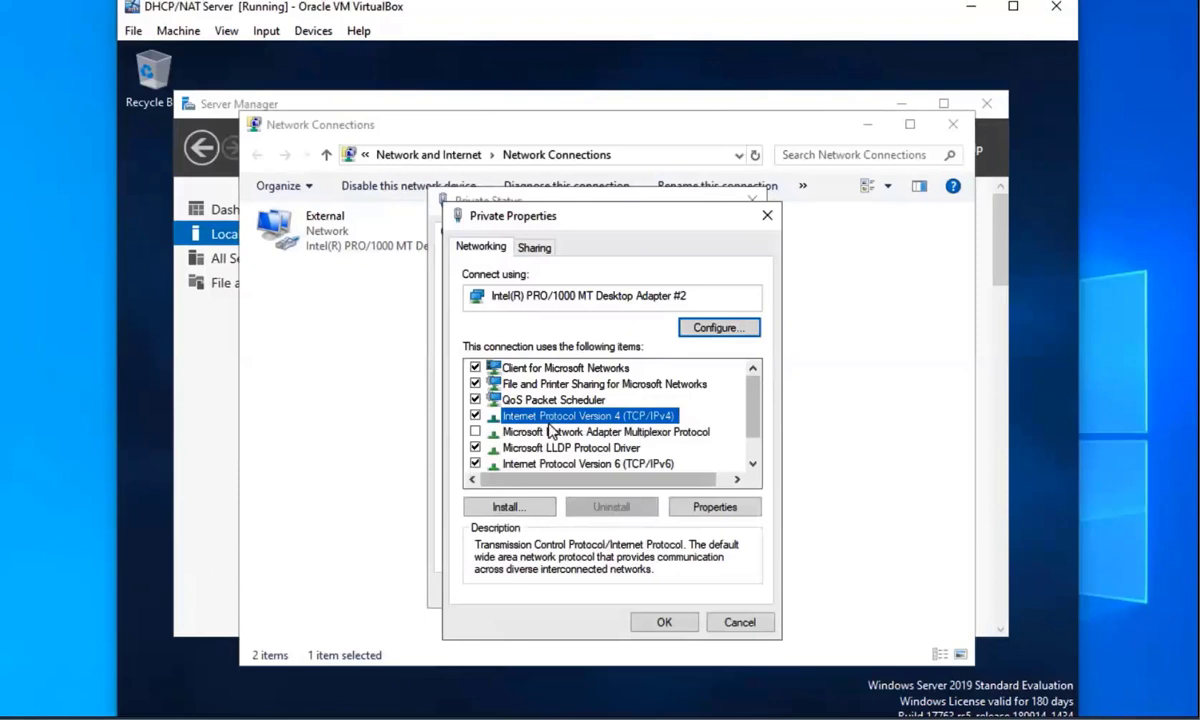
{"action": "left_click", "coordinate": [710, 506]}
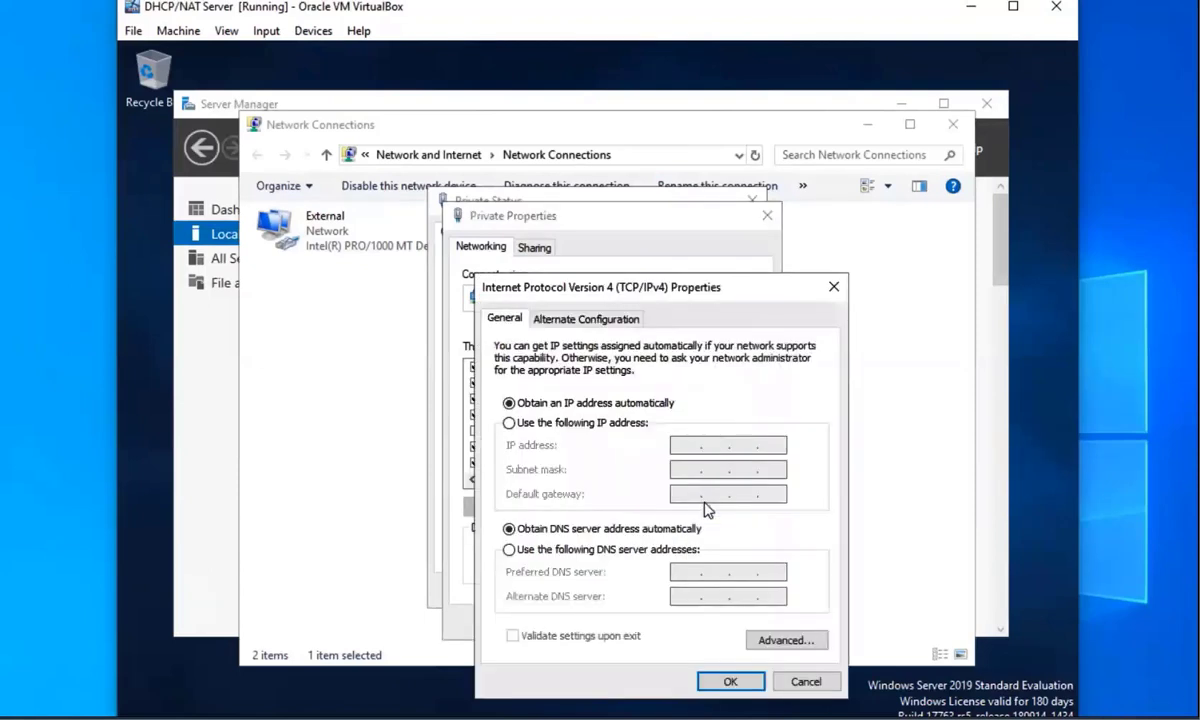
{"action": "left_click", "coordinate": [556, 422]}
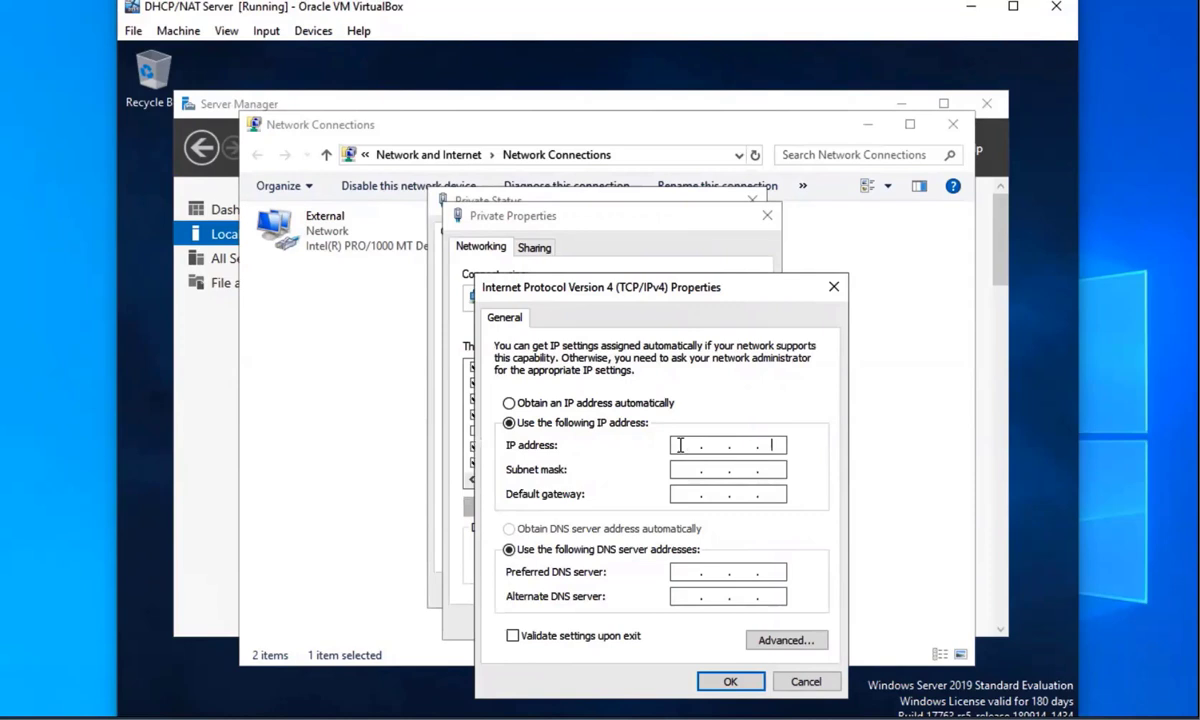
- Enter IP 192.168.1.1, mask 255.255.255.0 and preferred DNS 192.168.1.2, then confirm
{"action": "left_click", "coordinate": [680, 445]}
{"action": "type", "text": "192 . 168 . 11"}
{"action": "key", "text": "BackSpace"}
{"action": "key", "text": "Tab"}
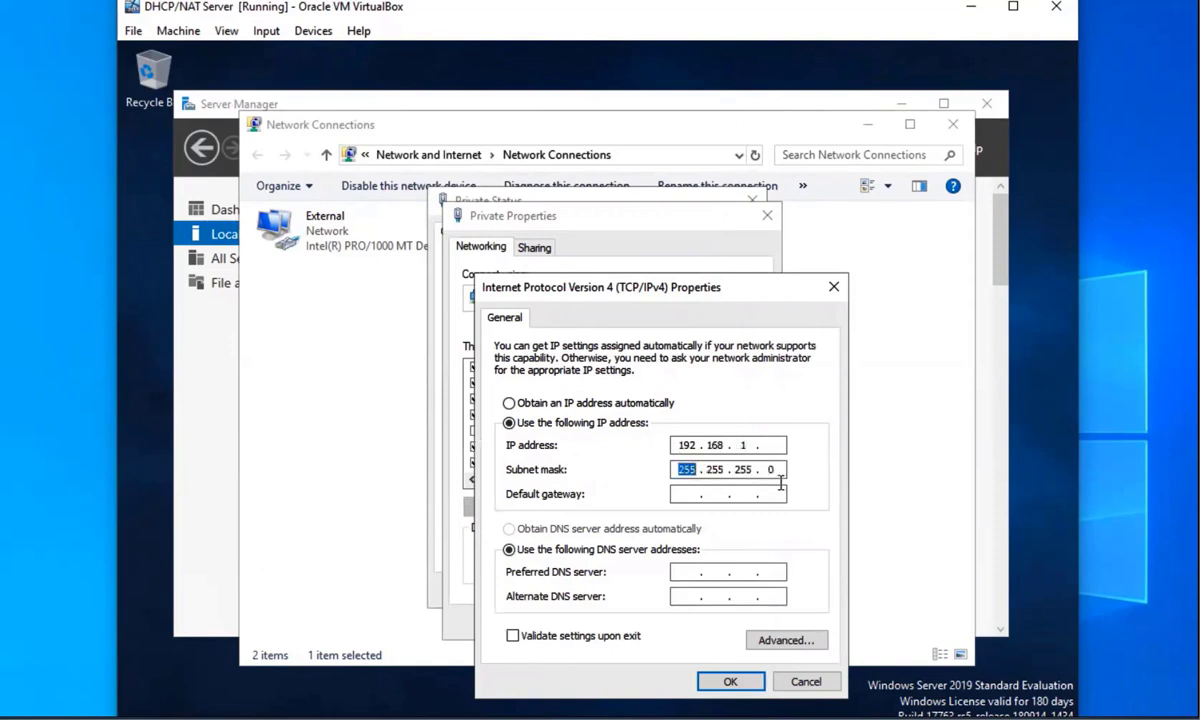
{"action": "left_click", "coordinate": [772, 445]}
{"action": "type", "text": "1"}
{"action": "key", "text": "Tab"}
{"action": "key", "text": "Tab"}
{"action": "key", "text": "Tab"}
{"action": "key", "text": "Tab"}
{"action": "type", "text": "192.168 . 1 . 2"}
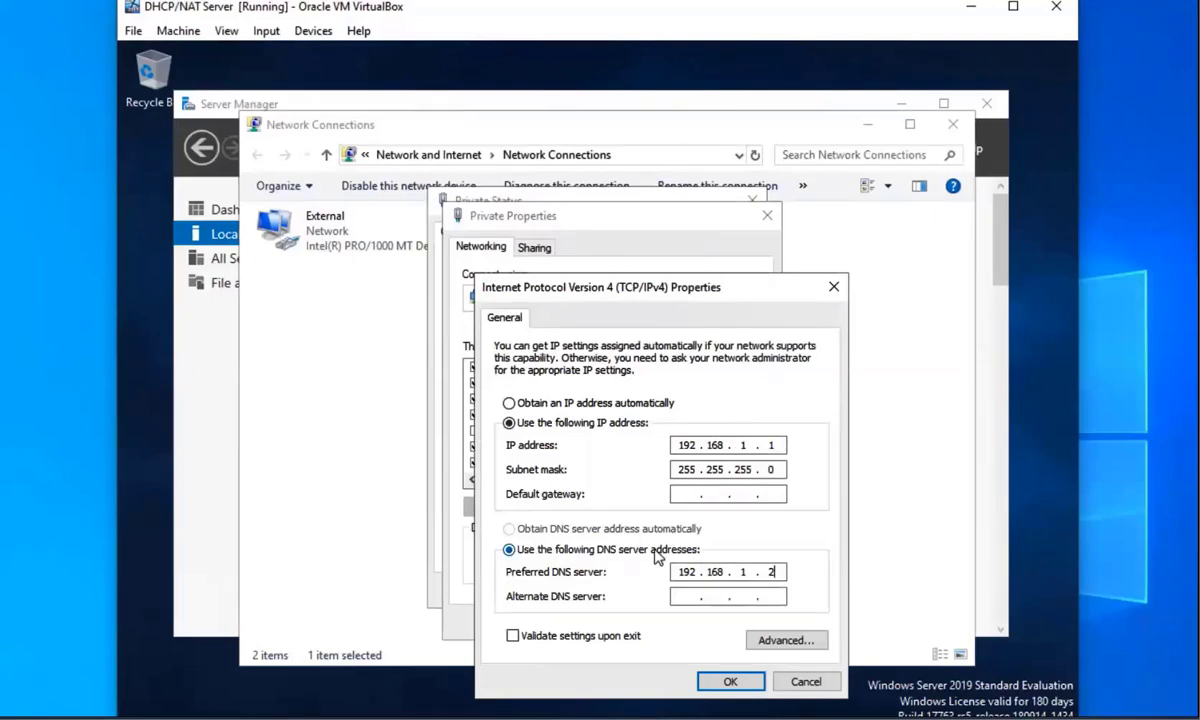
{"action": "left_click", "coordinate": [730, 682]}
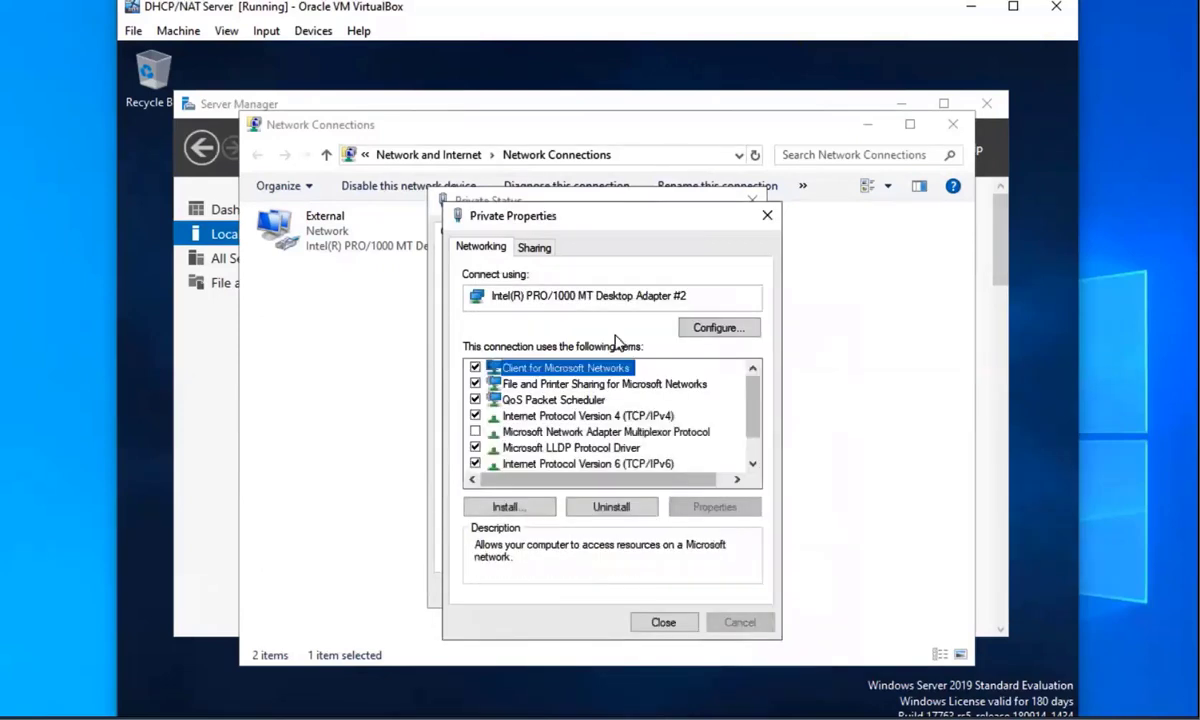
- Close the network dialogs and change the computer name to DHCP
{"action": "left_click", "coordinate": [663, 622]}
{"action": "left_click", "coordinate": [718, 588]}
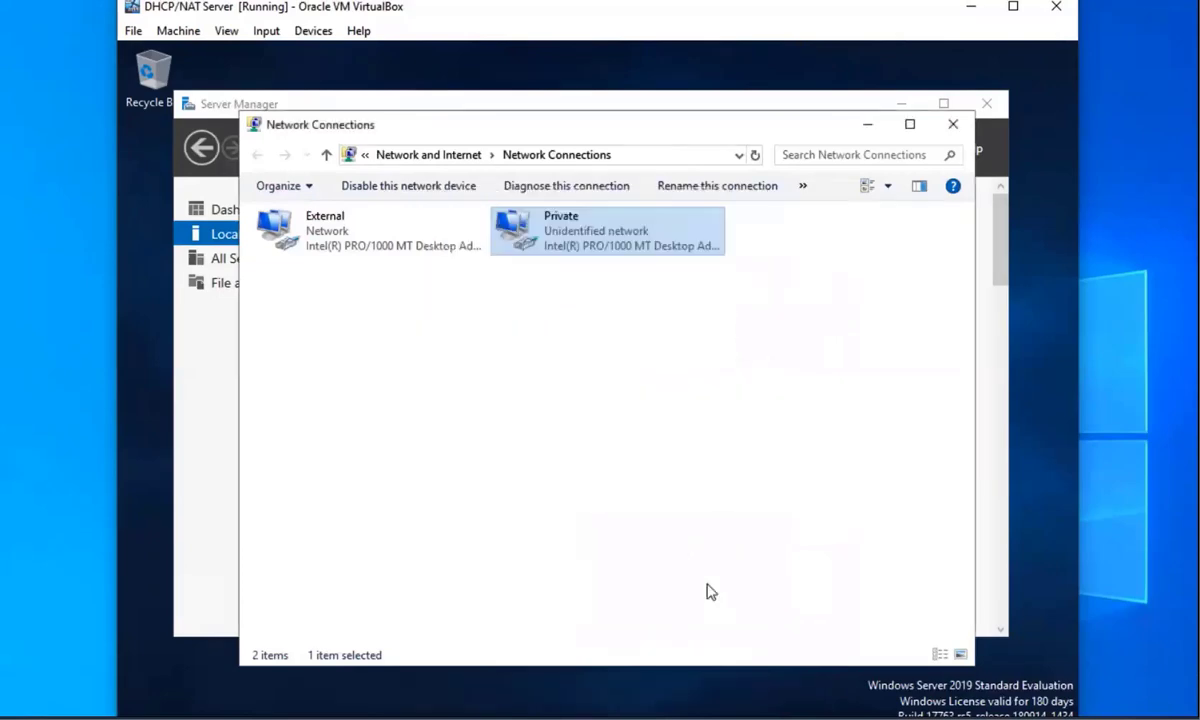
{"action": "left_click", "coordinate": [953, 124]}
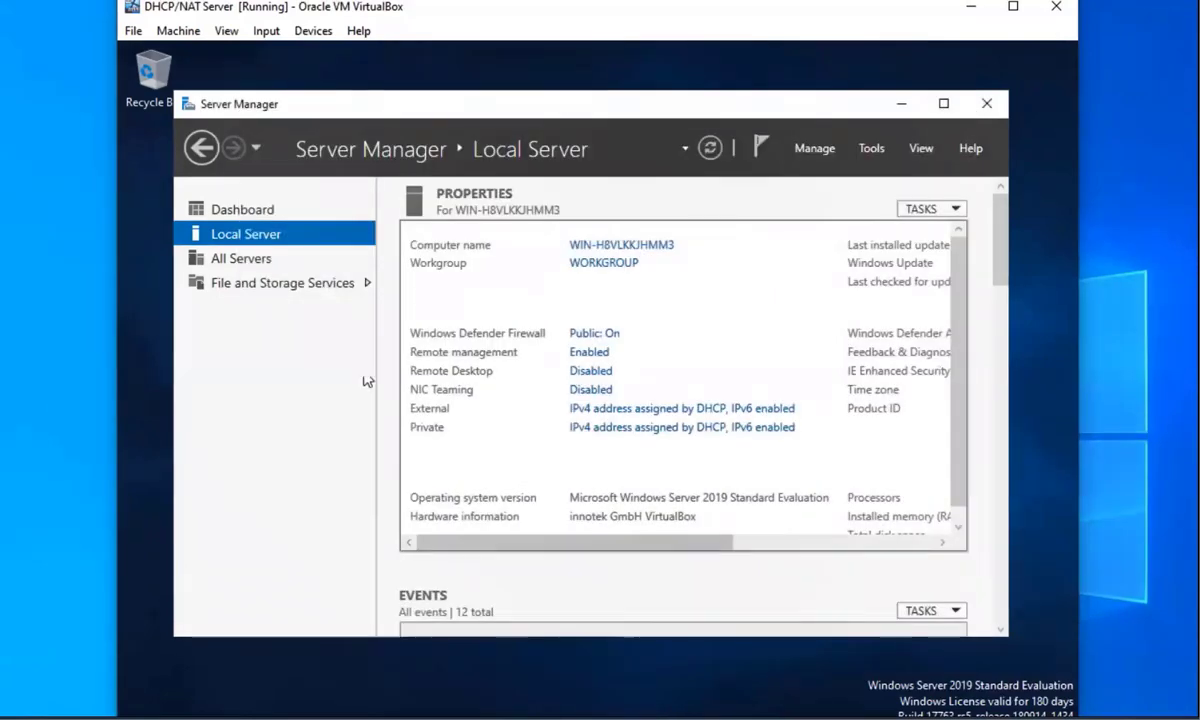
{"action": "left_click", "coordinate": [625, 247]}
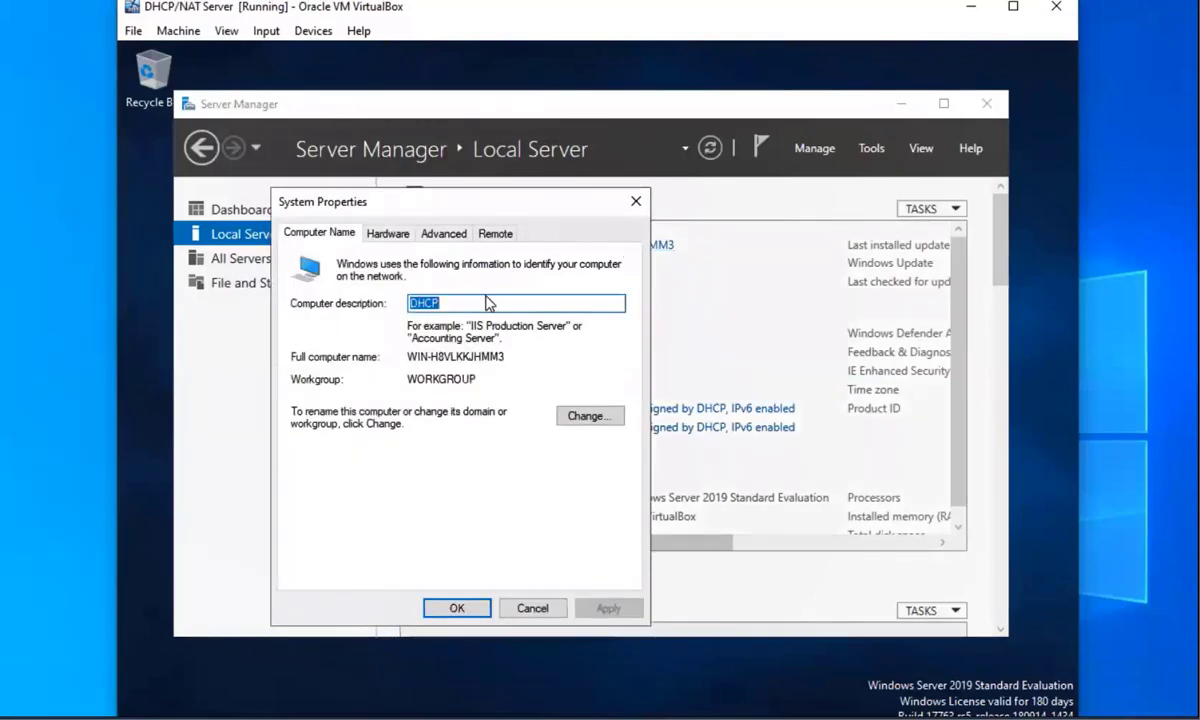
{"action": "left_click", "coordinate": [572, 415]}
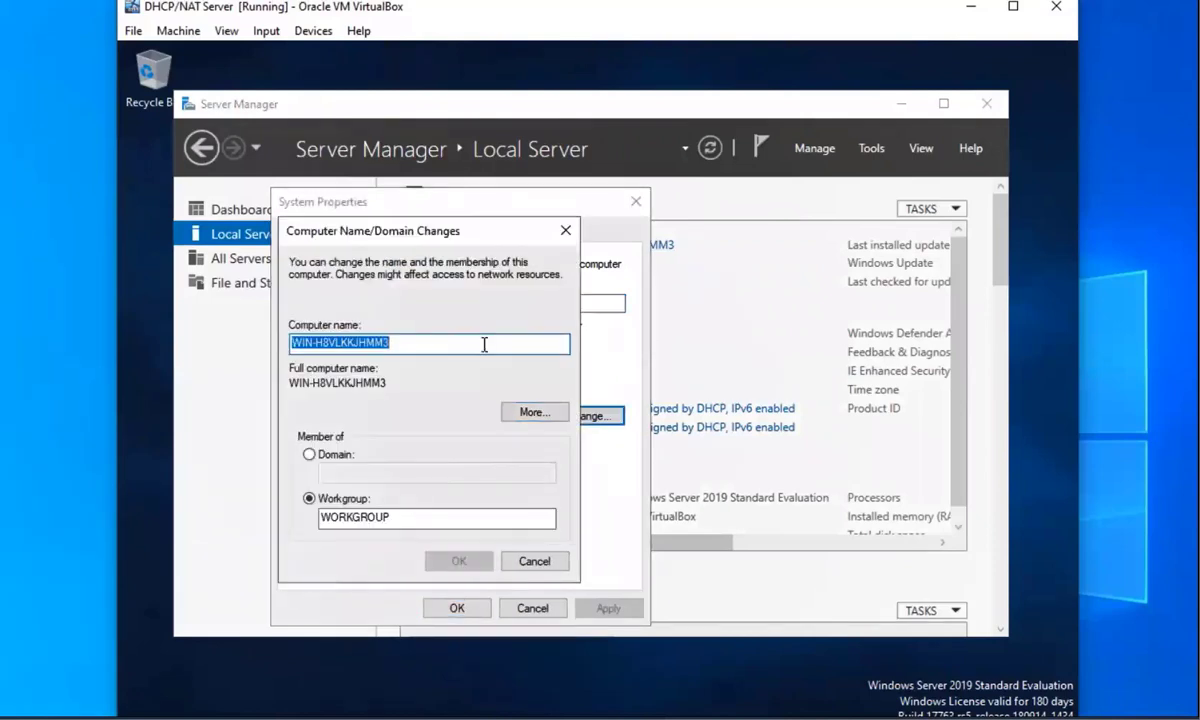
{"action": "type", "text": "DHCO"}
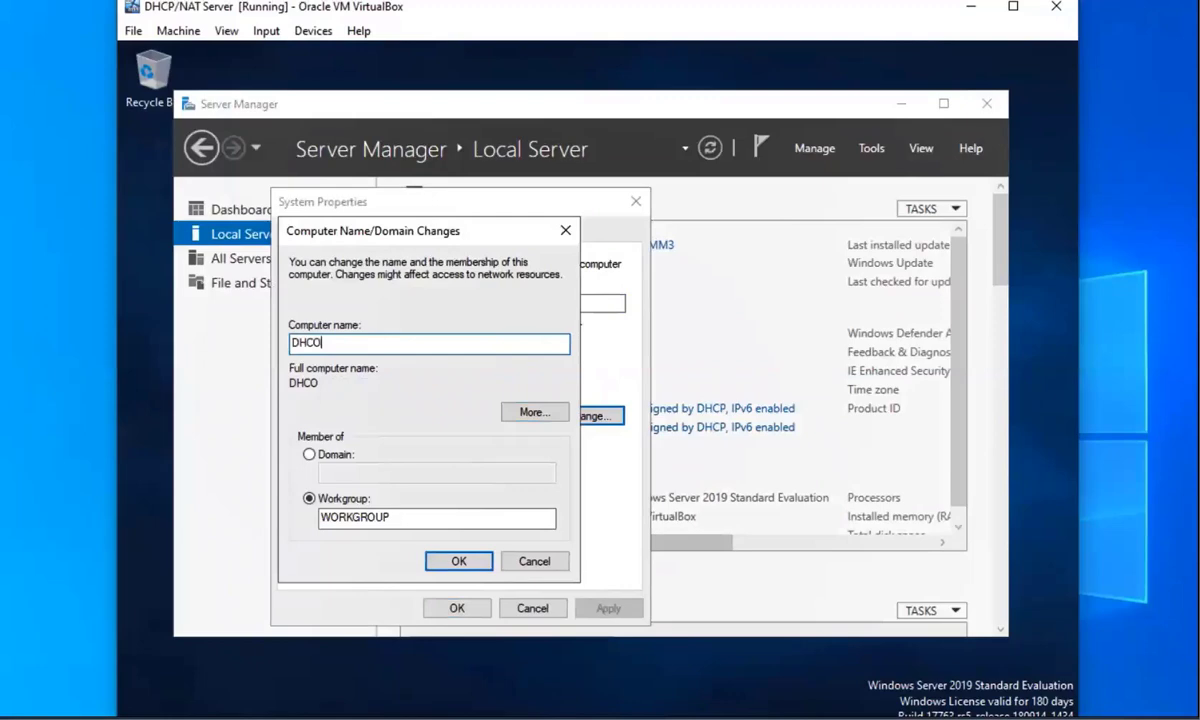
{"action": "key", "text": "BackSpace"}
{"action": "type", "text": "P"}
{"action": "left_click", "coordinate": [460, 559]}
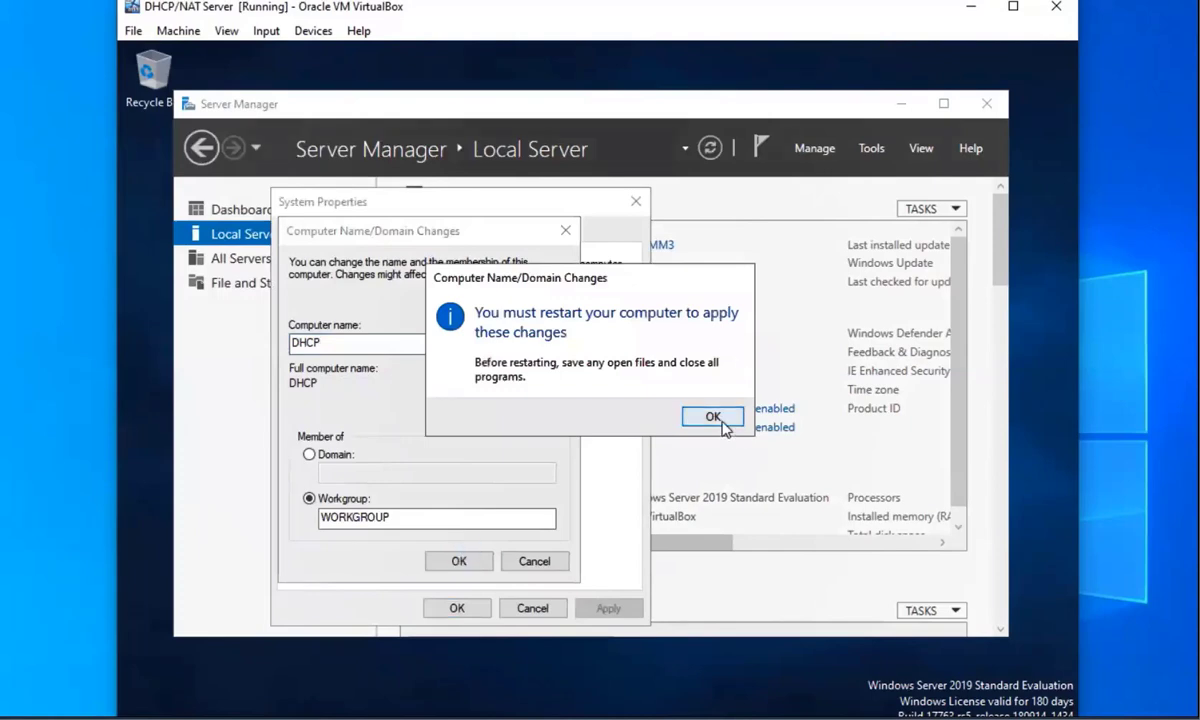
- Acknowledge the restart notice, close System Properties, and restart the server now
{"action": "left_click", "coordinate": [714, 418]}
{"action": "left_click", "coordinate": [722, 428]}
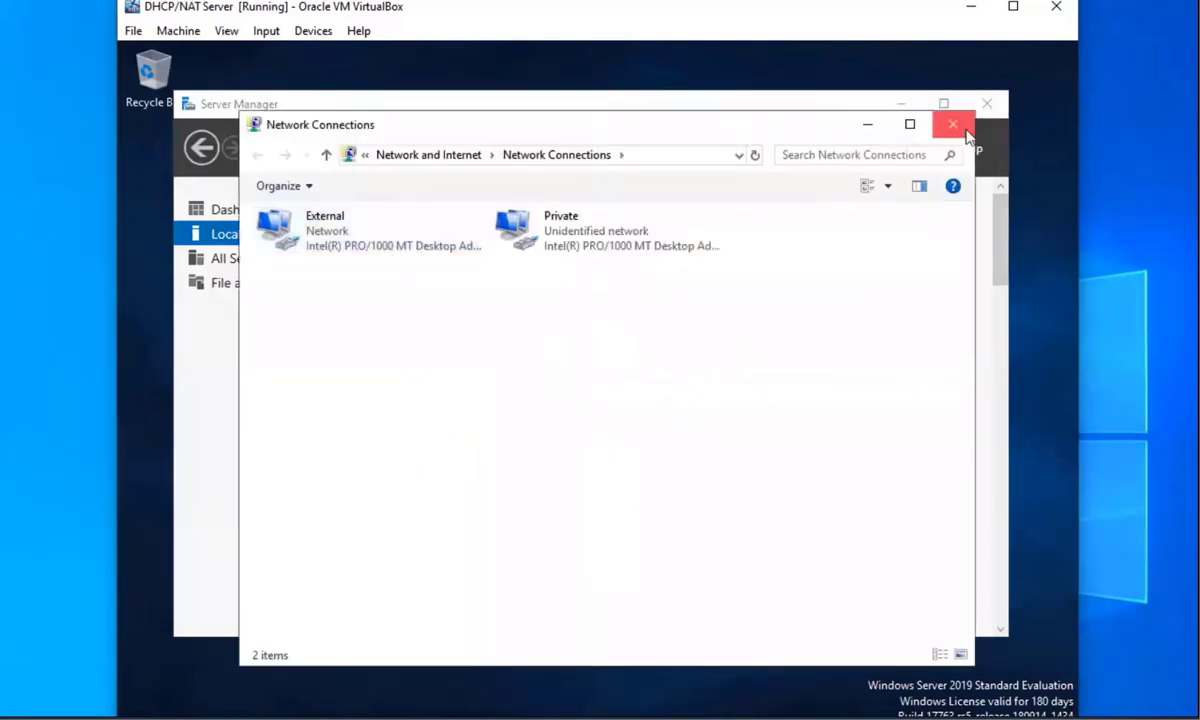
{"action": "left_click", "coordinate": [915, 120]}
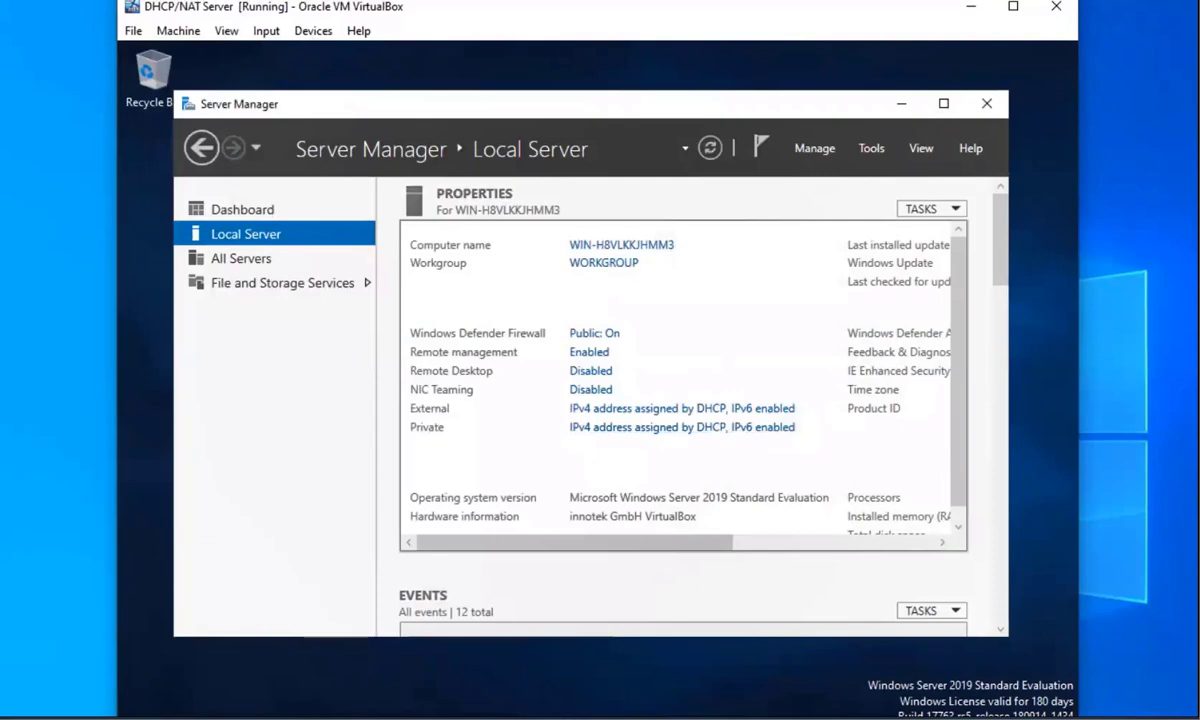
{"action": "left_click", "coordinate": [415, 712]}
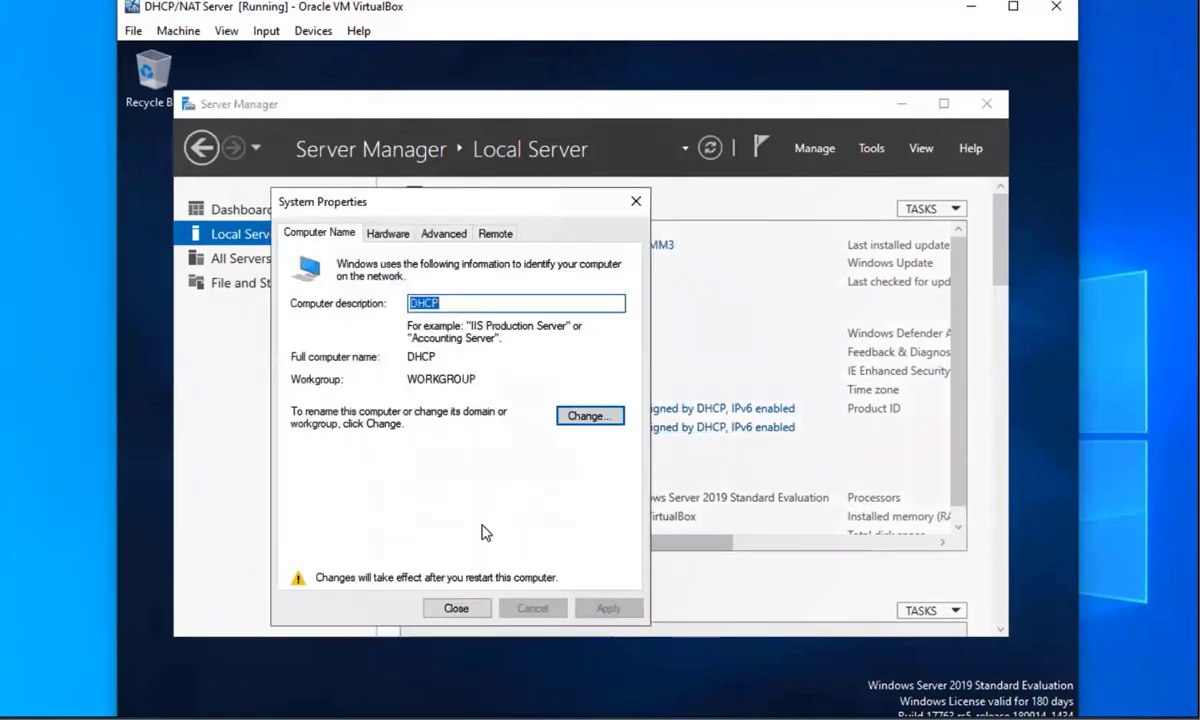
{"action": "left_click", "coordinate": [457, 609]}
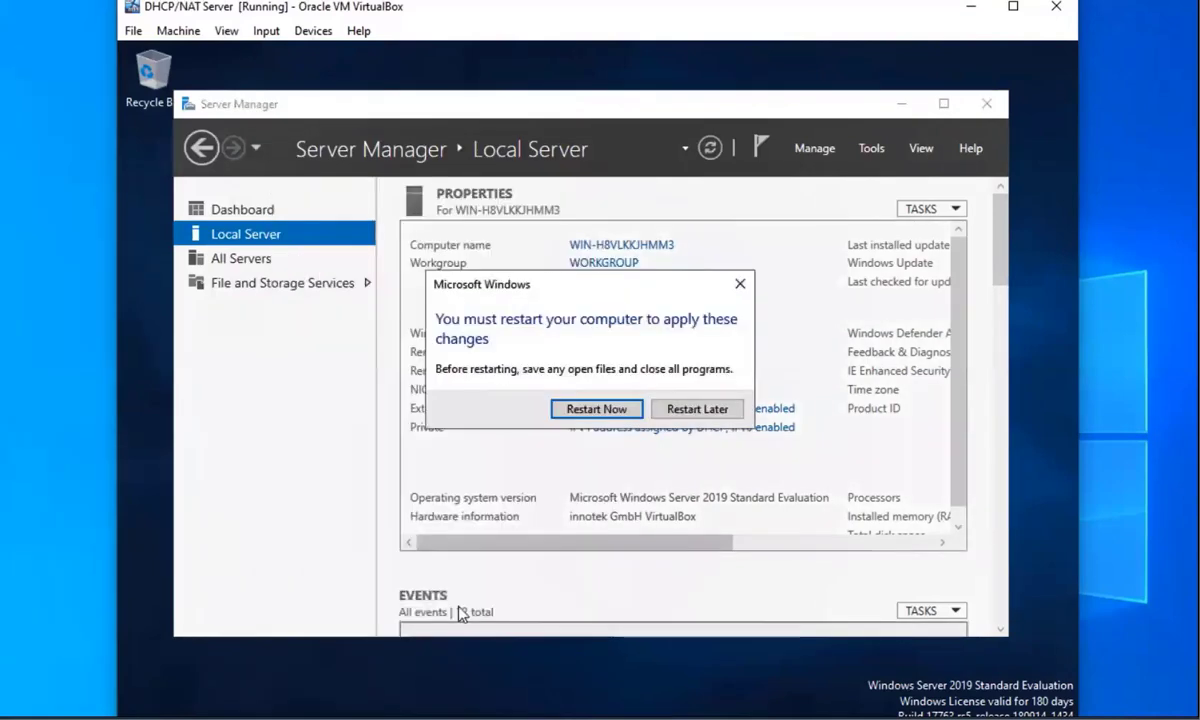
{"action": "left_click", "coordinate": [606, 408]}
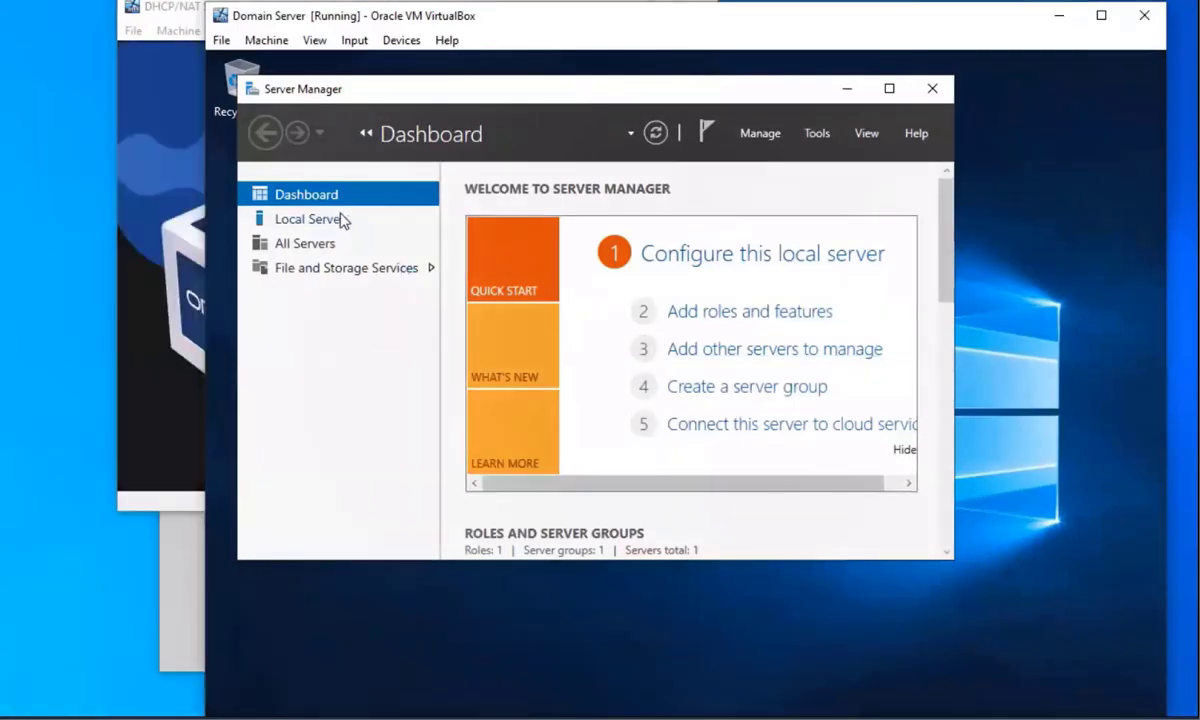
- Rename the Domain Server's Ethernet adapter to Private and open its connection status
{"action": "left_click", "coordinate": [330, 222]}
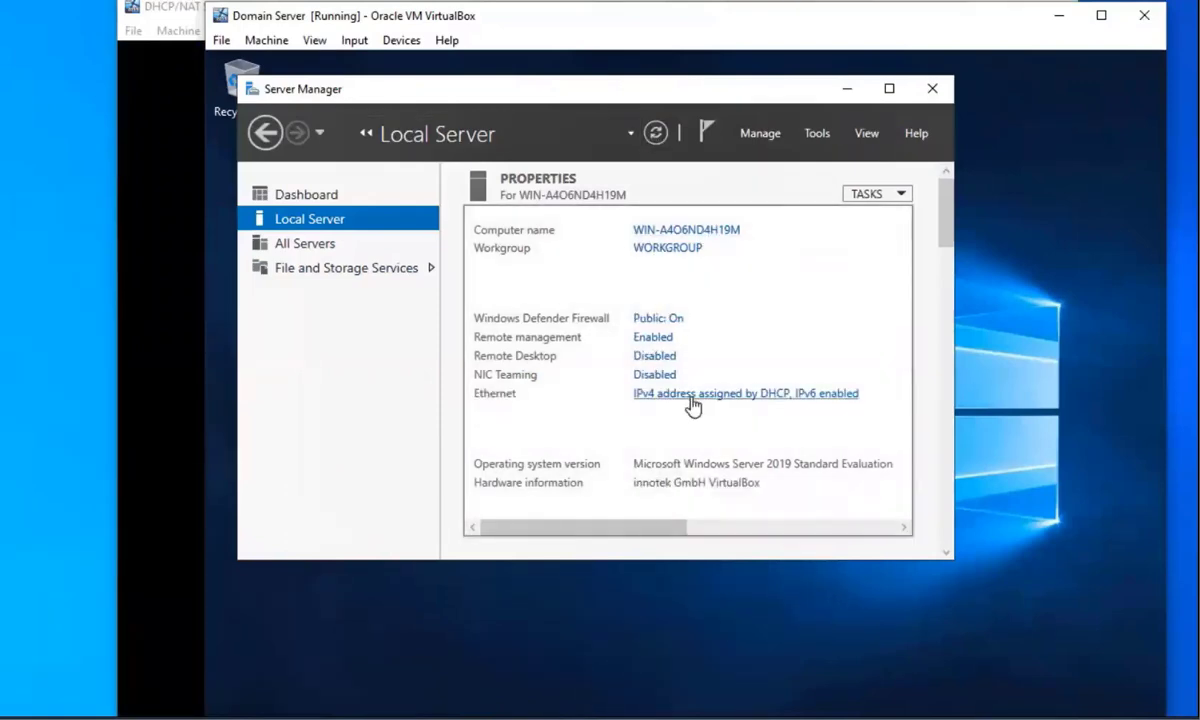
{"action": "left_click", "coordinate": [693, 394]}
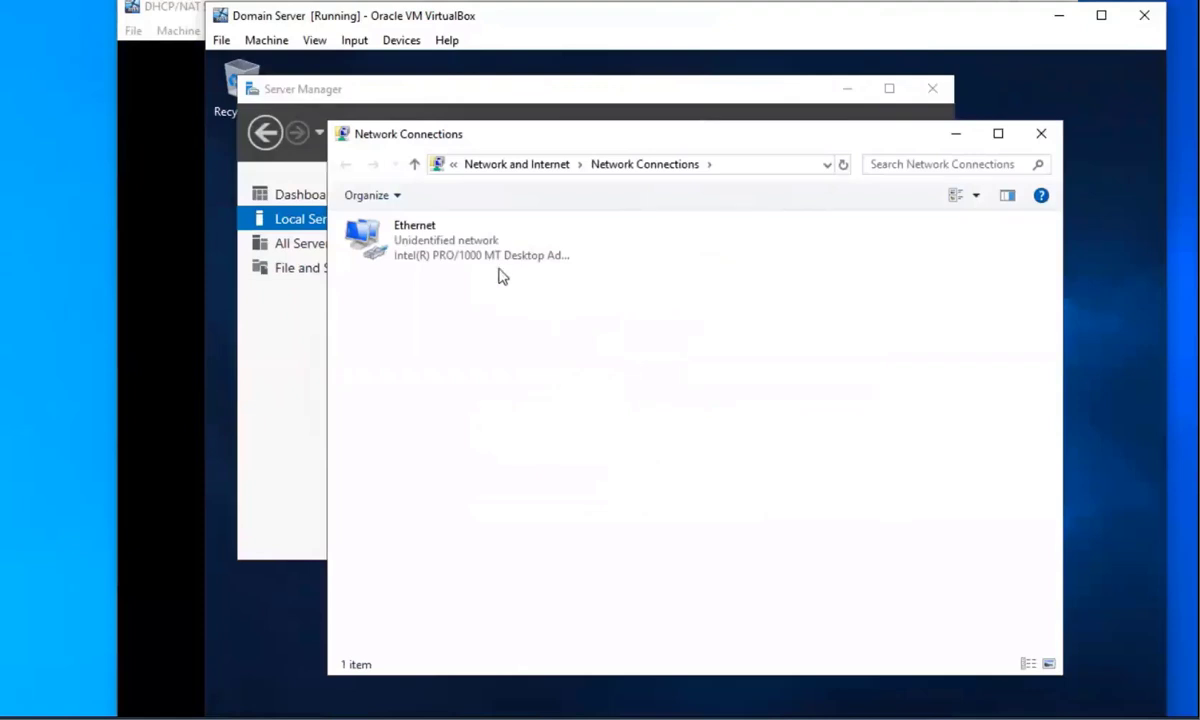
{"action": "left_click", "coordinate": [457, 252]}
{"action": "right_click", "coordinate": [450, 240]}
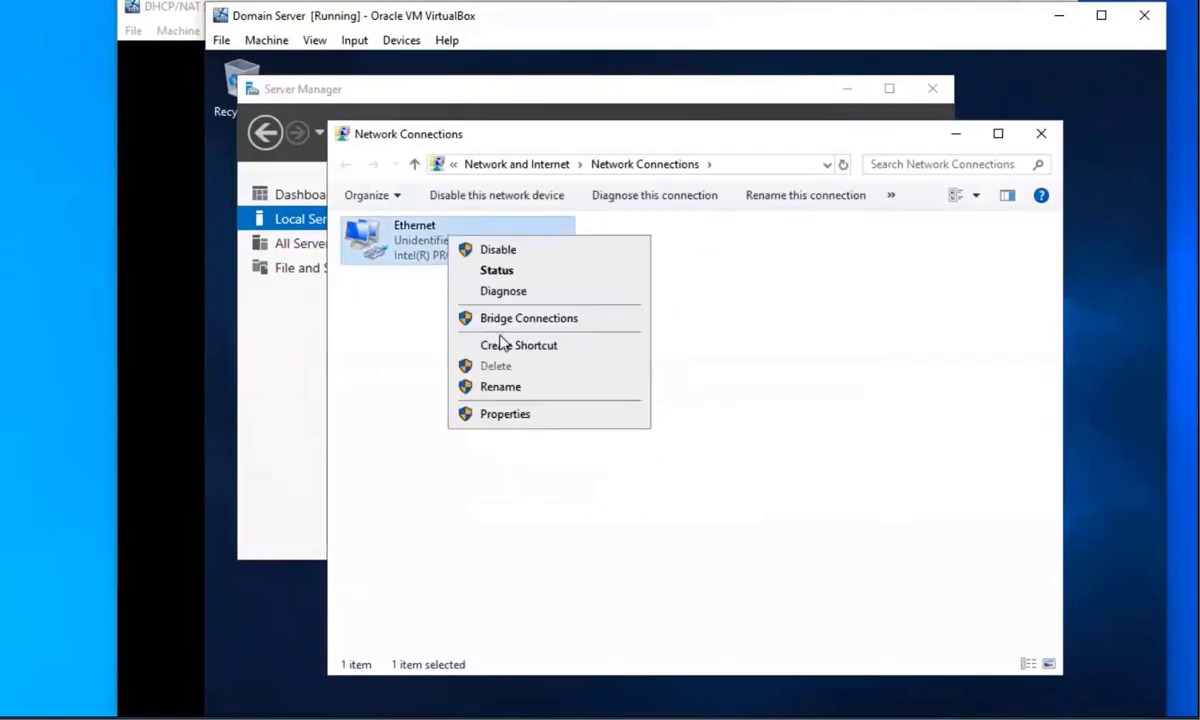
{"action": "left_click", "coordinate": [520, 396]}
{"action": "type", "text": "Private"}
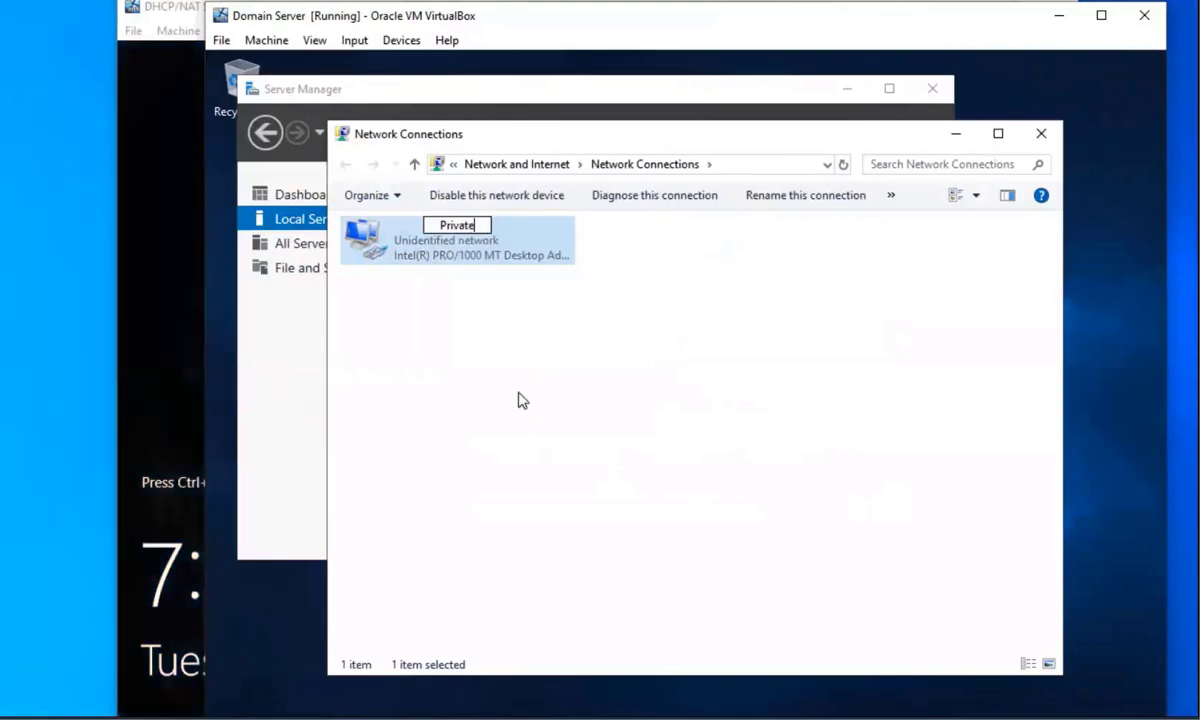
{"action": "key", "text": "Return"}
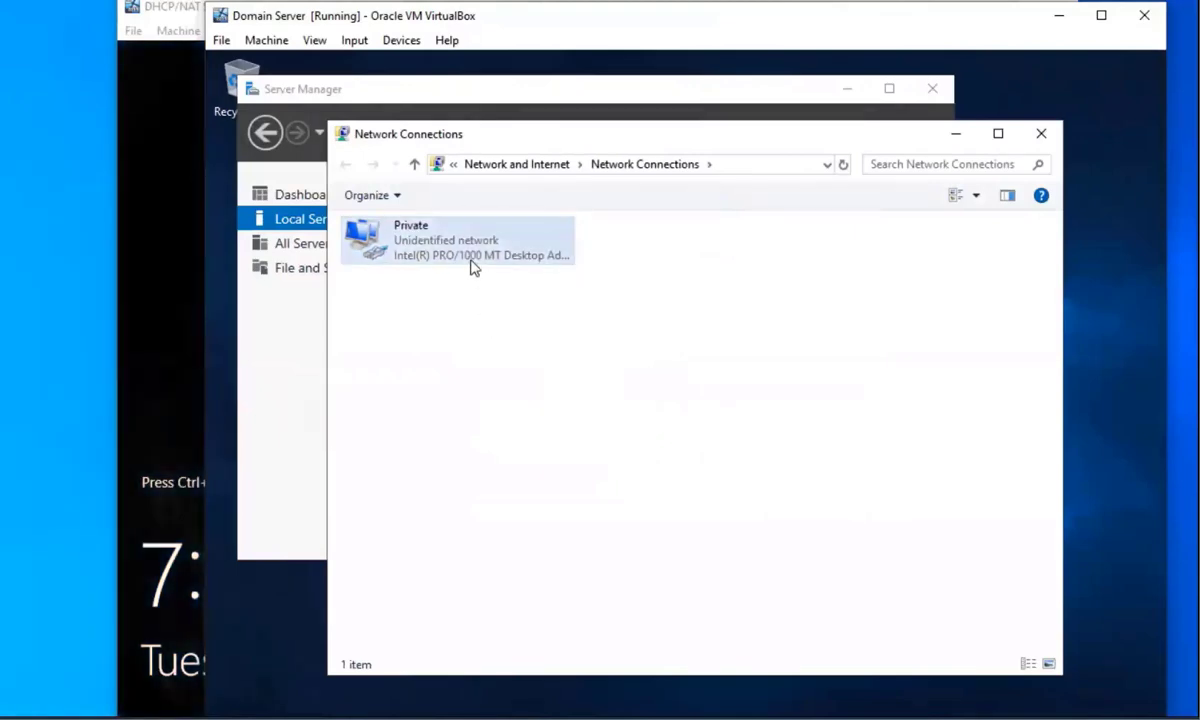
{"action": "double_click", "coordinate": [474, 262]}
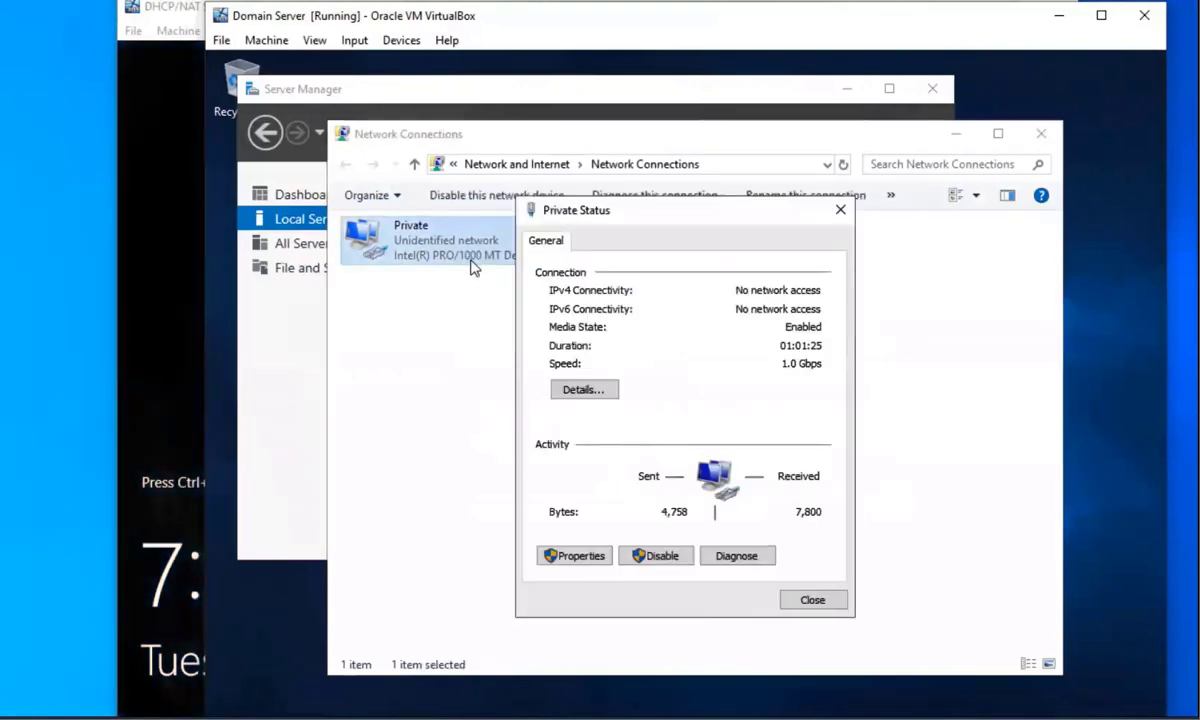
- Open the Private adapter's IPv4 properties and switch to a manually assigned IP address
{"action": "left_click", "coordinate": [574, 557]}
{"action": "left_click", "coordinate": [590, 424]}
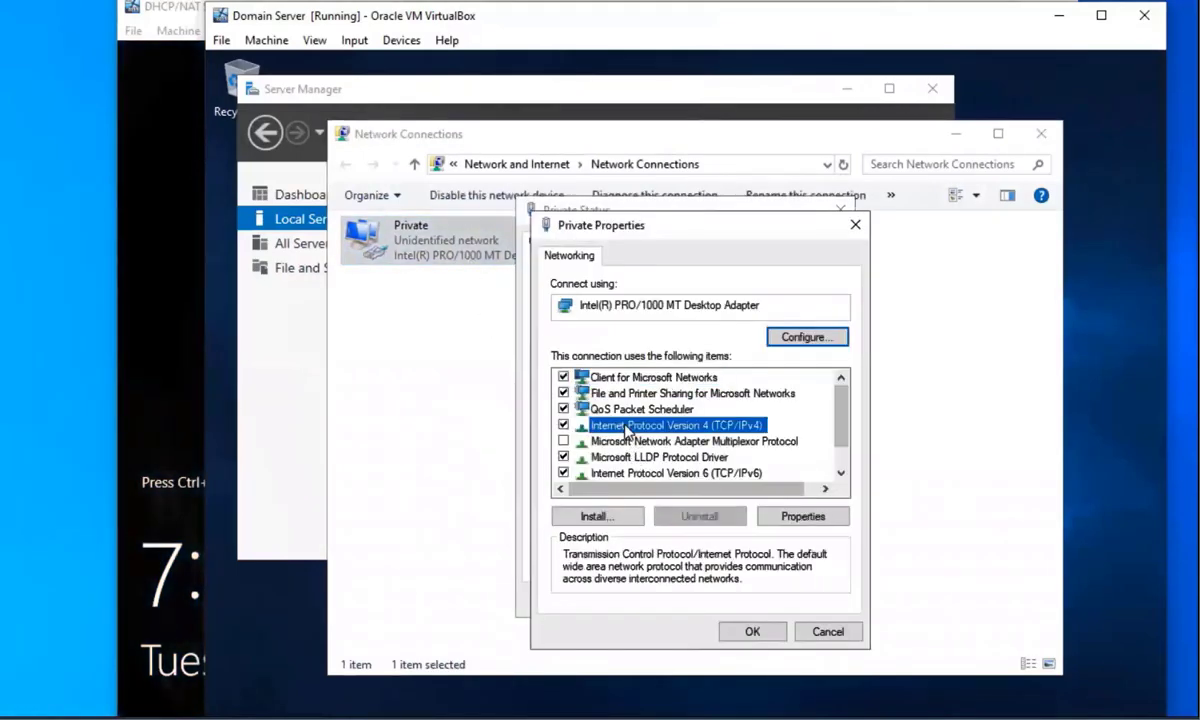
{"action": "left_click", "coordinate": [797, 515]}
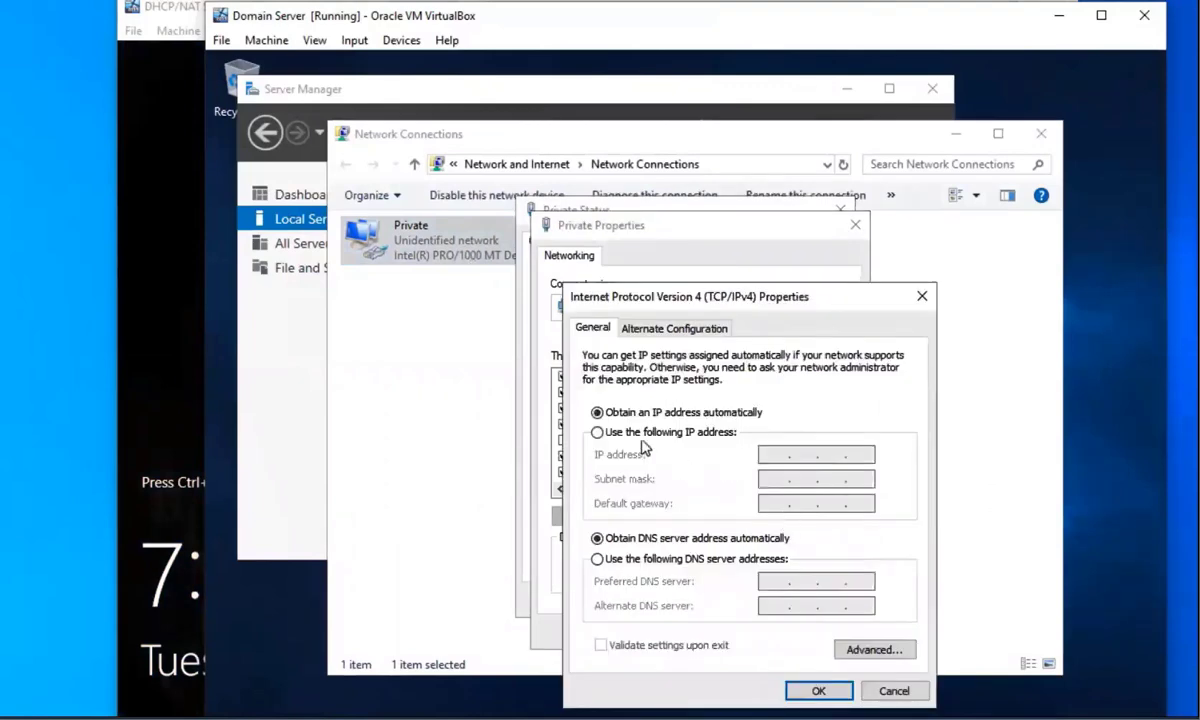
{"action": "left_click", "coordinate": [597, 432]}
- Enter IP 192.168.1.2, mask 255.255.255.0 and default gateway 192.168.1.1
{"action": "left_click", "coordinate": [764, 455]}
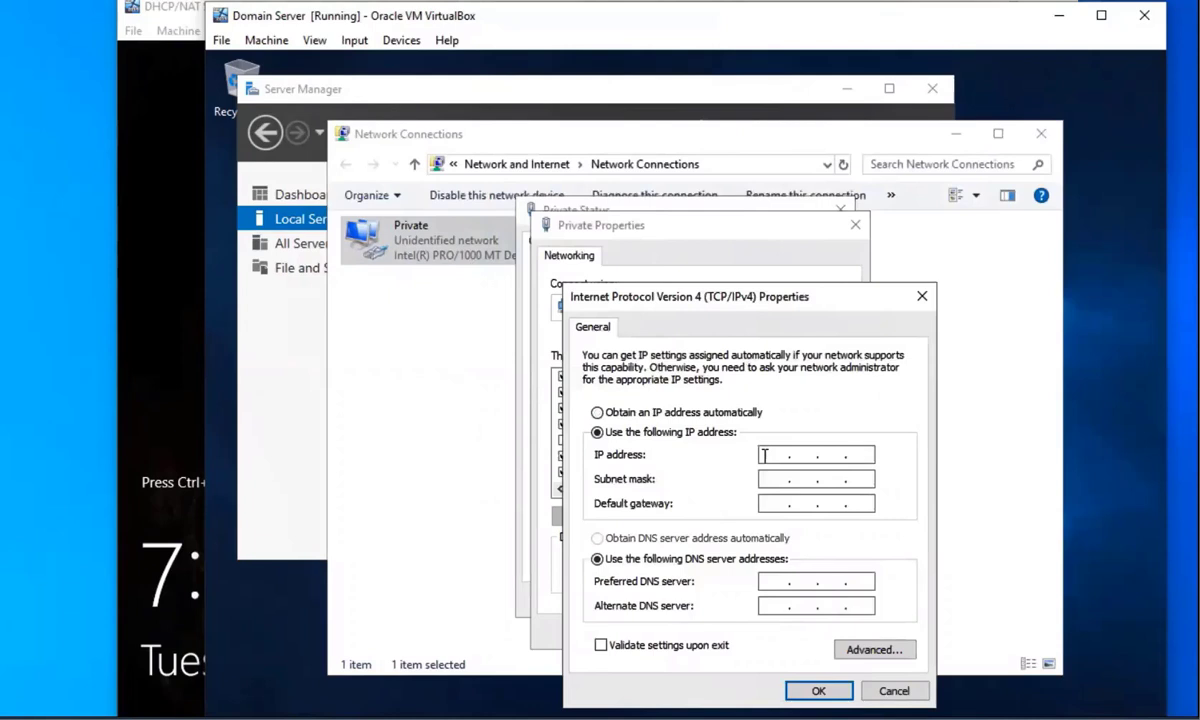
{"action": "type", "text": "19"}
{"action": "key", "text": "BackSpace"}
{"action": "key", "text": "BackSpace"}
{"action": "key", "text": "BackSpace"}
{"action": "type", "text": "192 . 168 . 1 . 2"}
{"action": "key", "text": "Tab"}
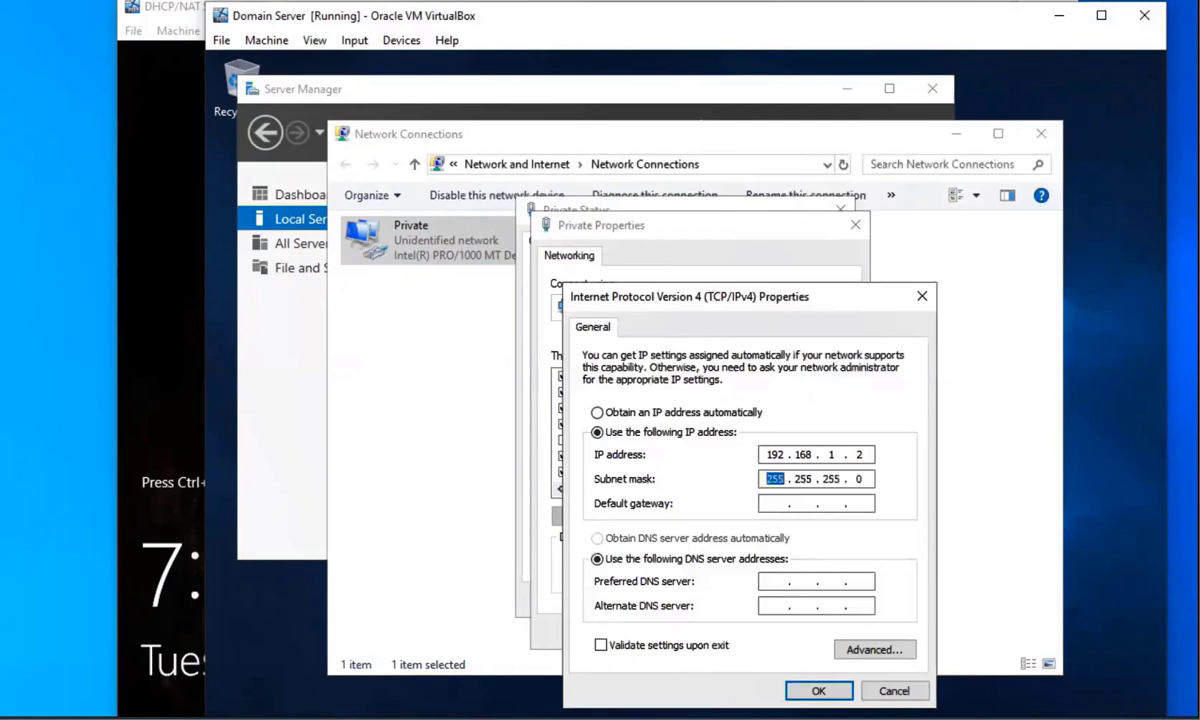
{"action": "key", "text": "Tab"}
{"action": "type", "text": "192 . 168 . 1 ."}
{"action": "key", "text": "Tab"}
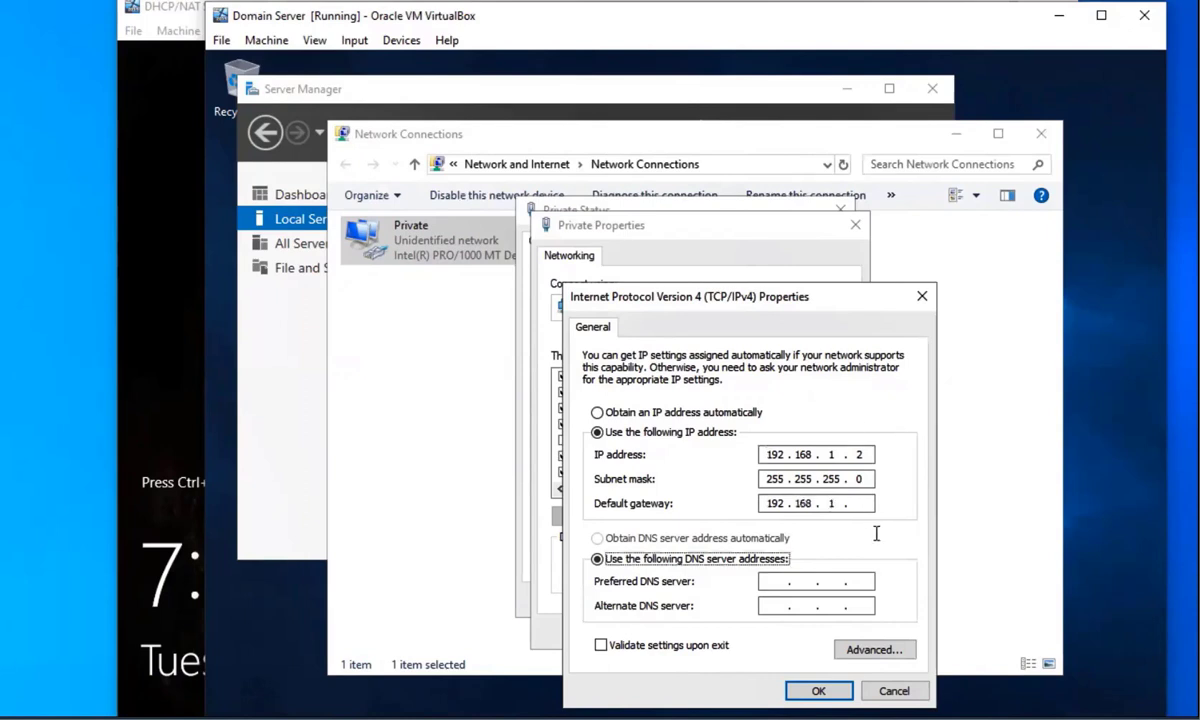
{"action": "left_click", "coordinate": [864, 503]}
{"action": "type", "text": "1"}
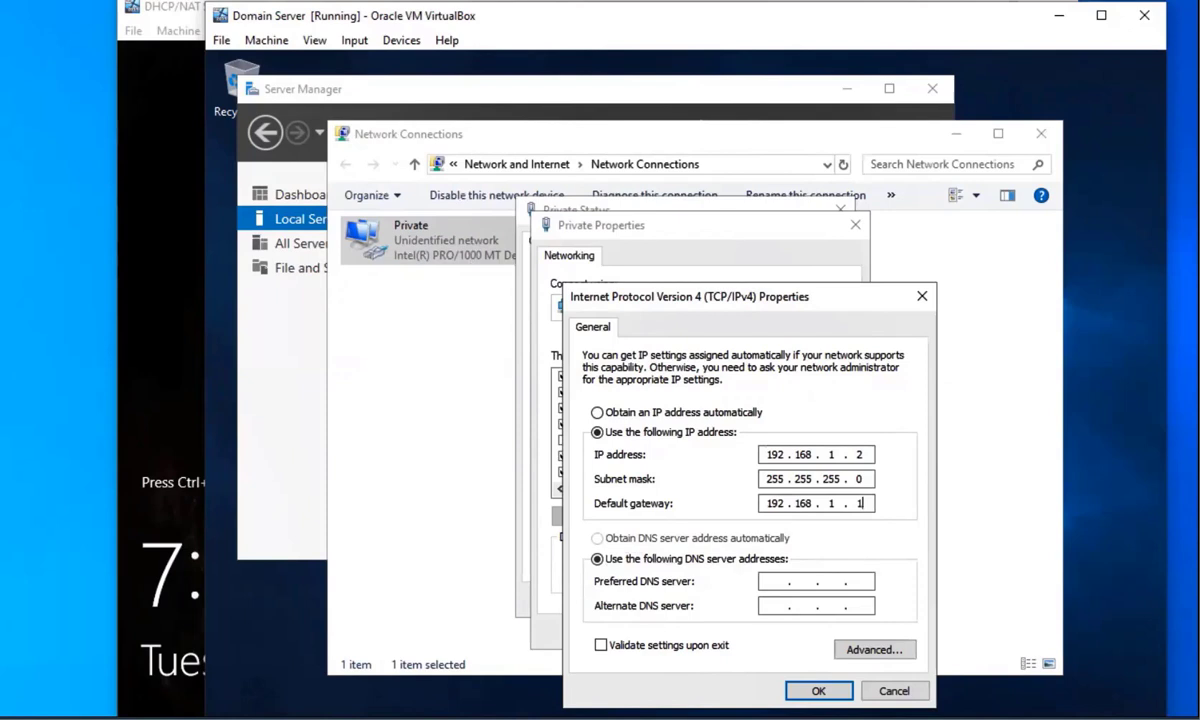
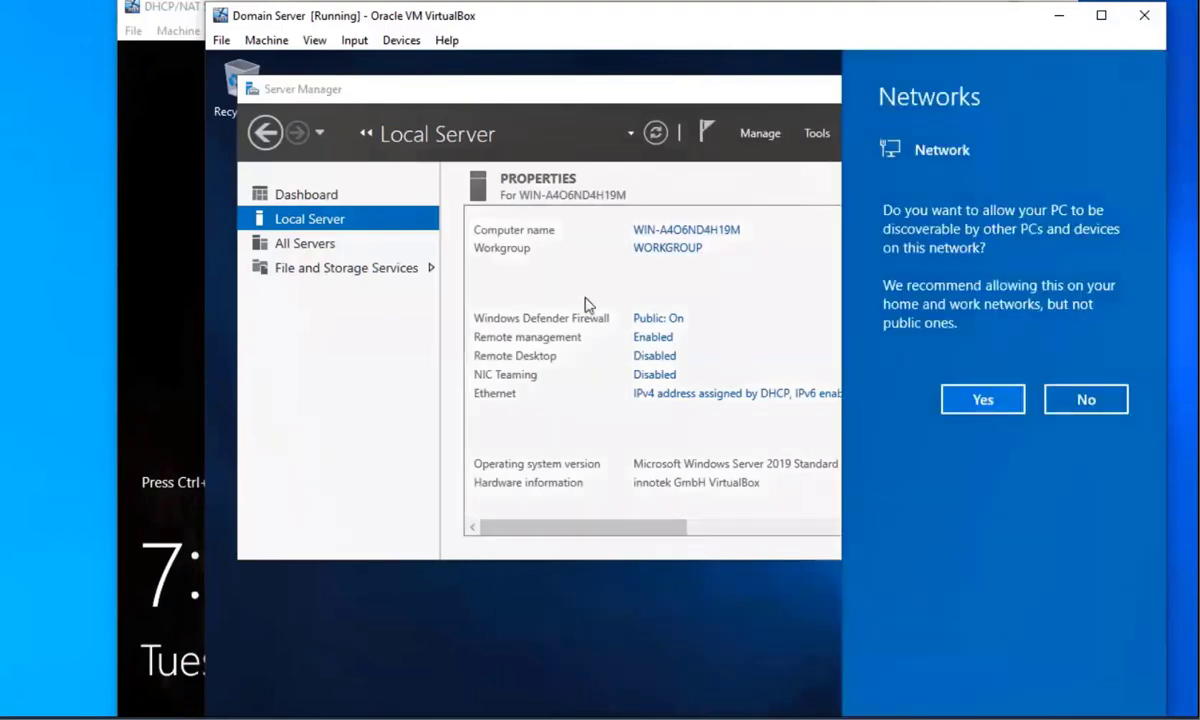
- Allow network discovery and set the computer description to 'Domain Controller'
{"action": "left_click", "coordinate": [965, 405]}
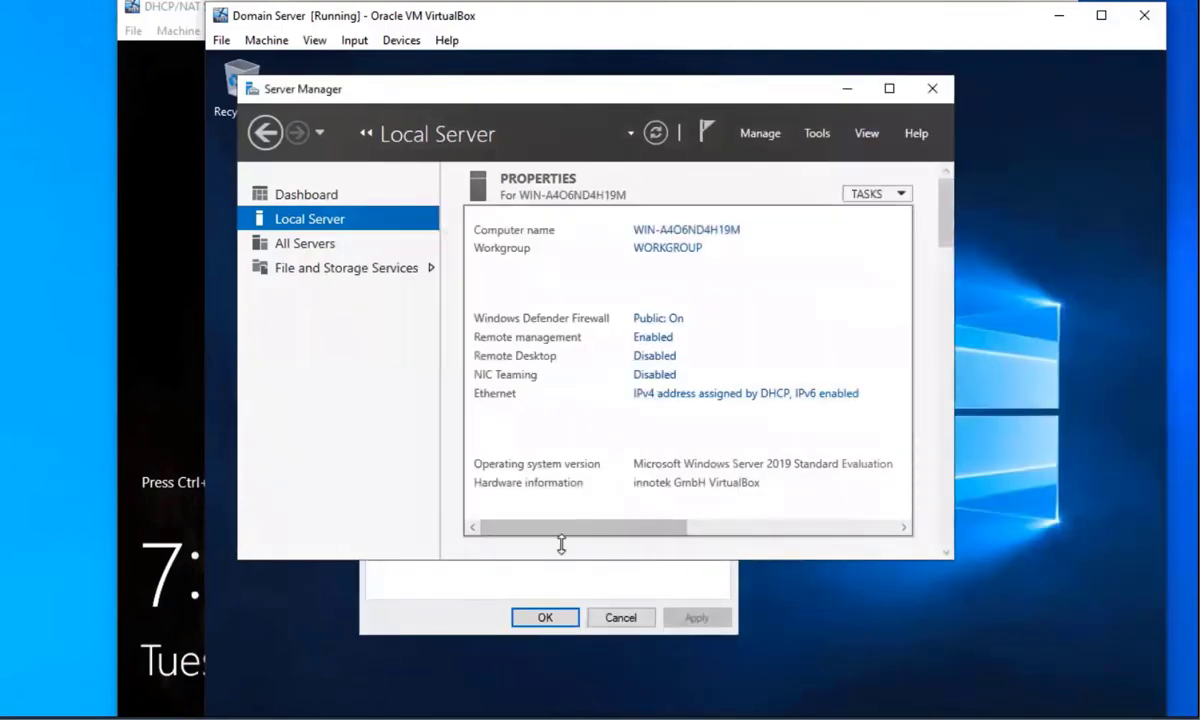
{"action": "left_click", "coordinate": [552, 578]}
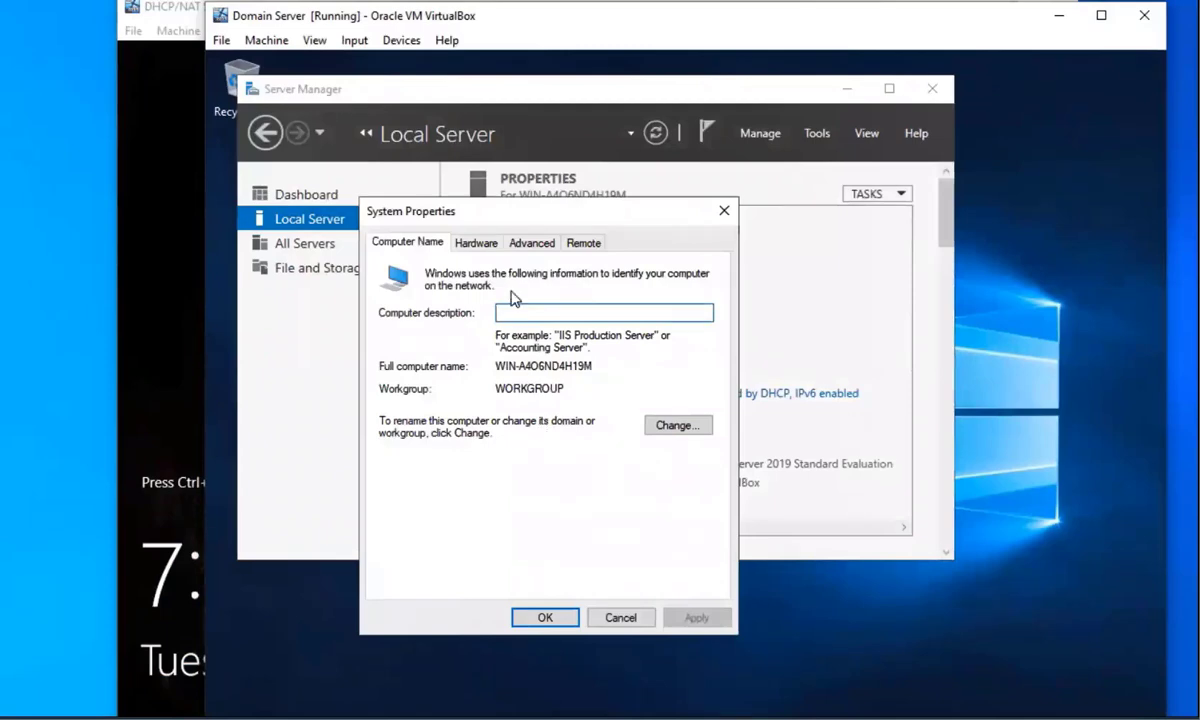
{"action": "type", "text": "Do"}
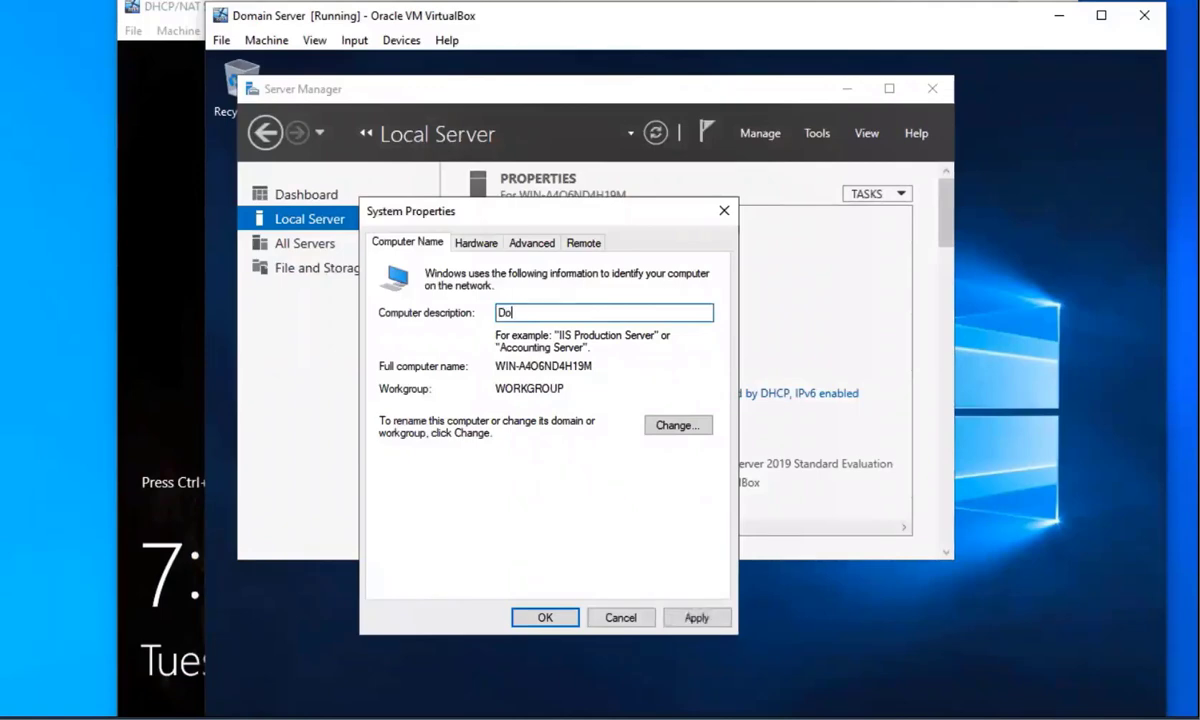
{"action": "type", "text": "main Controller"}
{"action": "key", "text": "BackSpace"}
{"action": "key", "text": "BackSpace"}
{"action": "key", "text": "BackSpace"}
{"action": "key", "text": "BackSpace"}
{"action": "key", "text": "BackSpace"}
{"action": "key", "text": "BackSpace"}
{"action": "key", "text": "BackSpace"}
{"action": "key", "text": "BackSpace"}
{"action": "key", "text": "BackSpace"}
{"action": "key", "text": "BackSpace"}
{"action": "key", "text": "BackSpace"}
{"action": "type", "text": "Controller"}
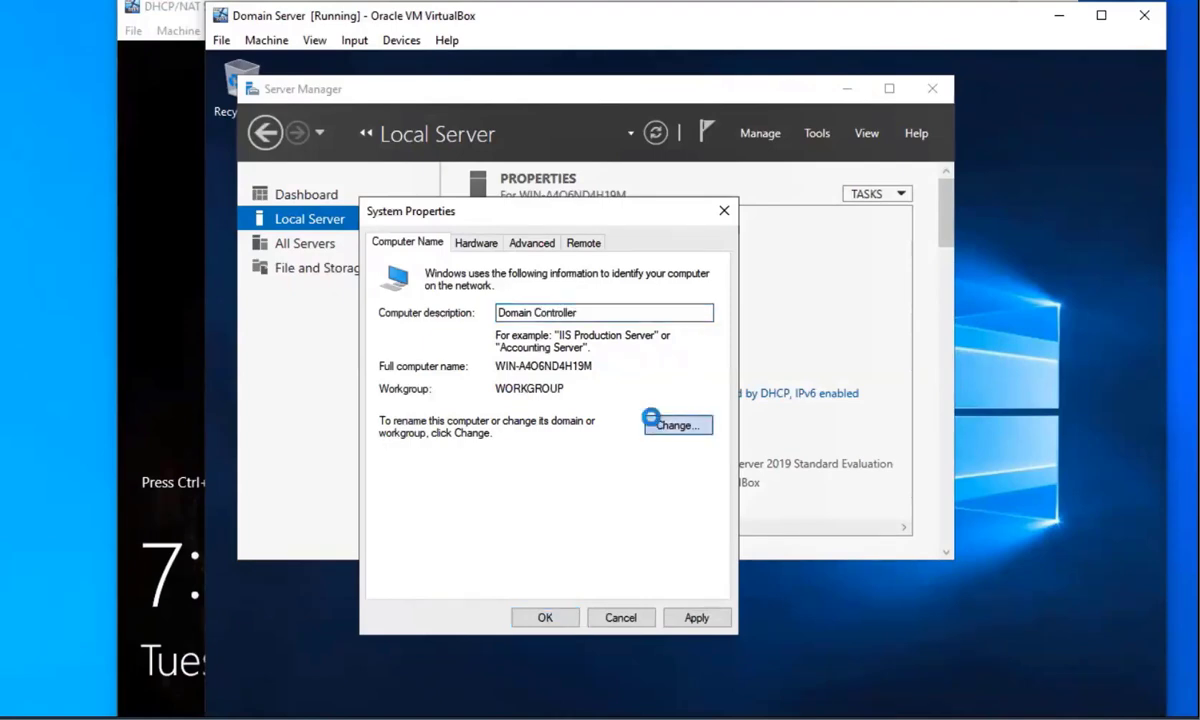
{"action": "left_click", "coordinate": [650, 424]}
- Change the computer name to DC, acknowledge the restart notice and close System Properties
{"action": "type", "text": "Dom"}
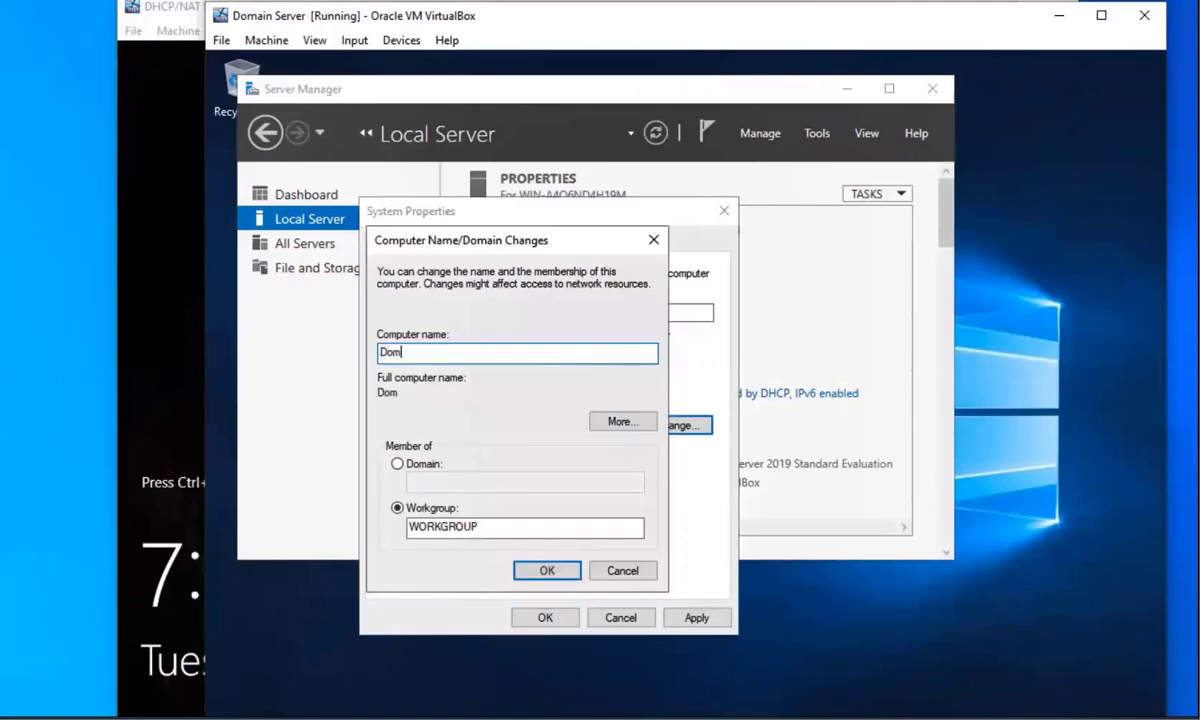
{"action": "type", "text": "ain Controller"}
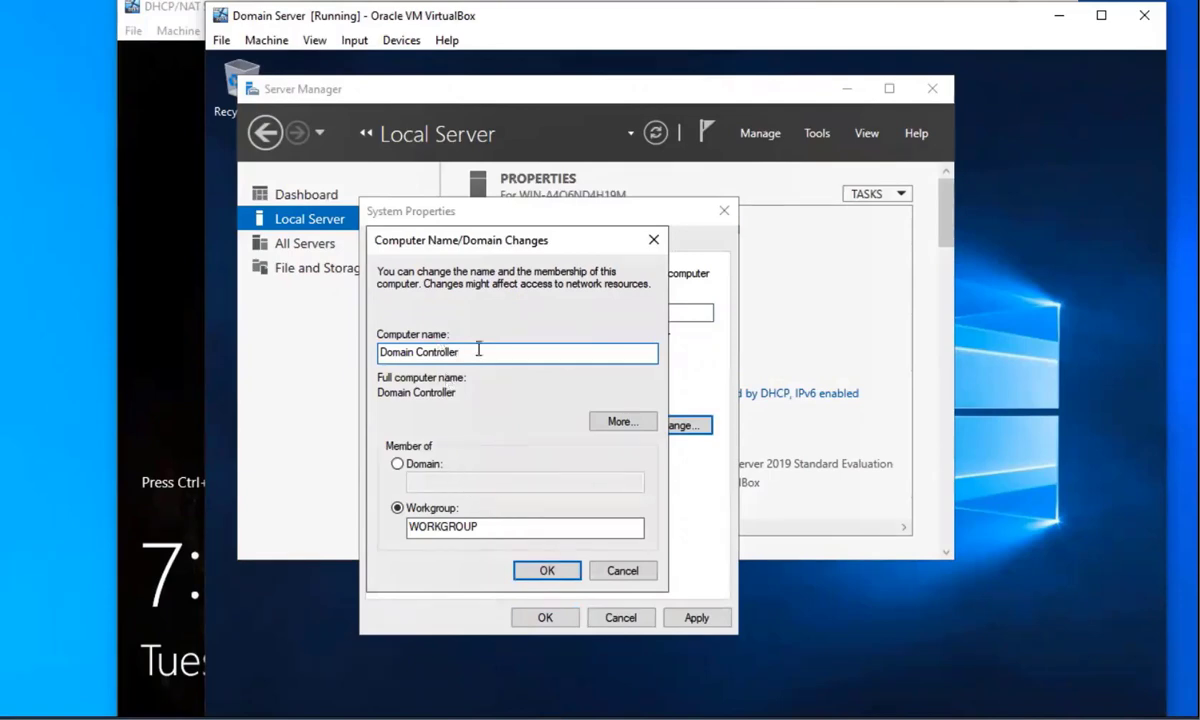
{"action": "left_click_drag", "start_coordinate": [479, 349], "coordinate": [360, 378]}
{"action": "type", "text": "DC"}
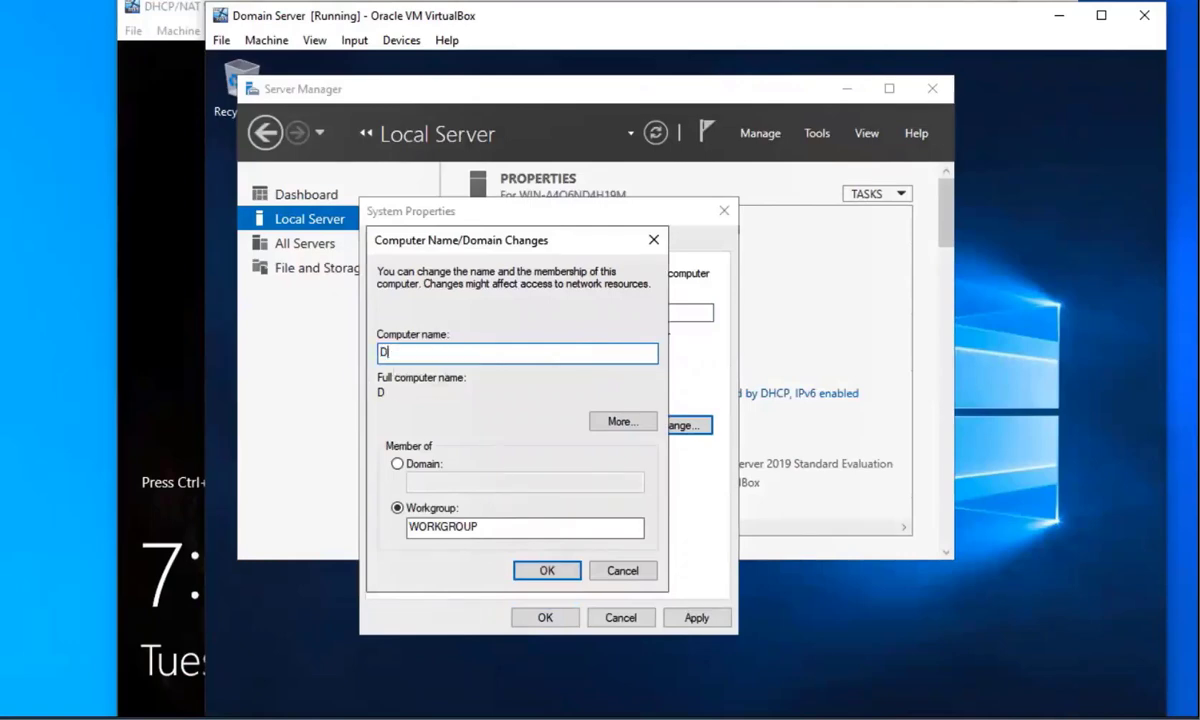
{"action": "left_click", "coordinate": [552, 569]}
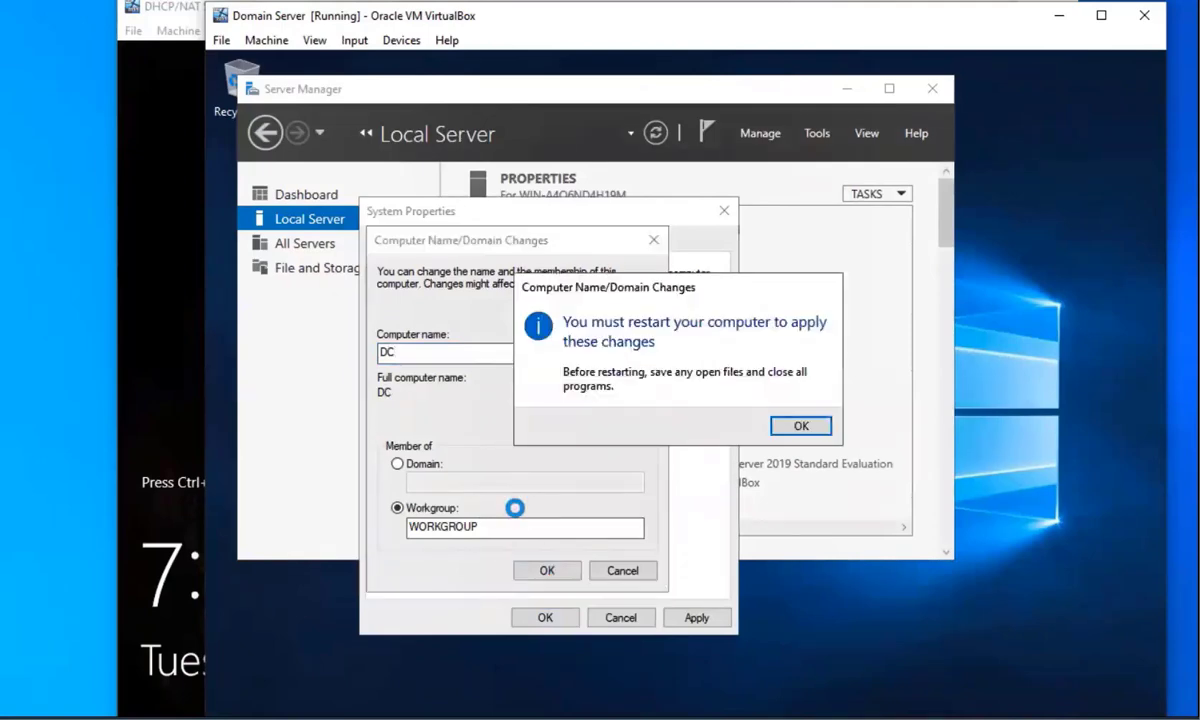
{"action": "left_click", "coordinate": [800, 426]}
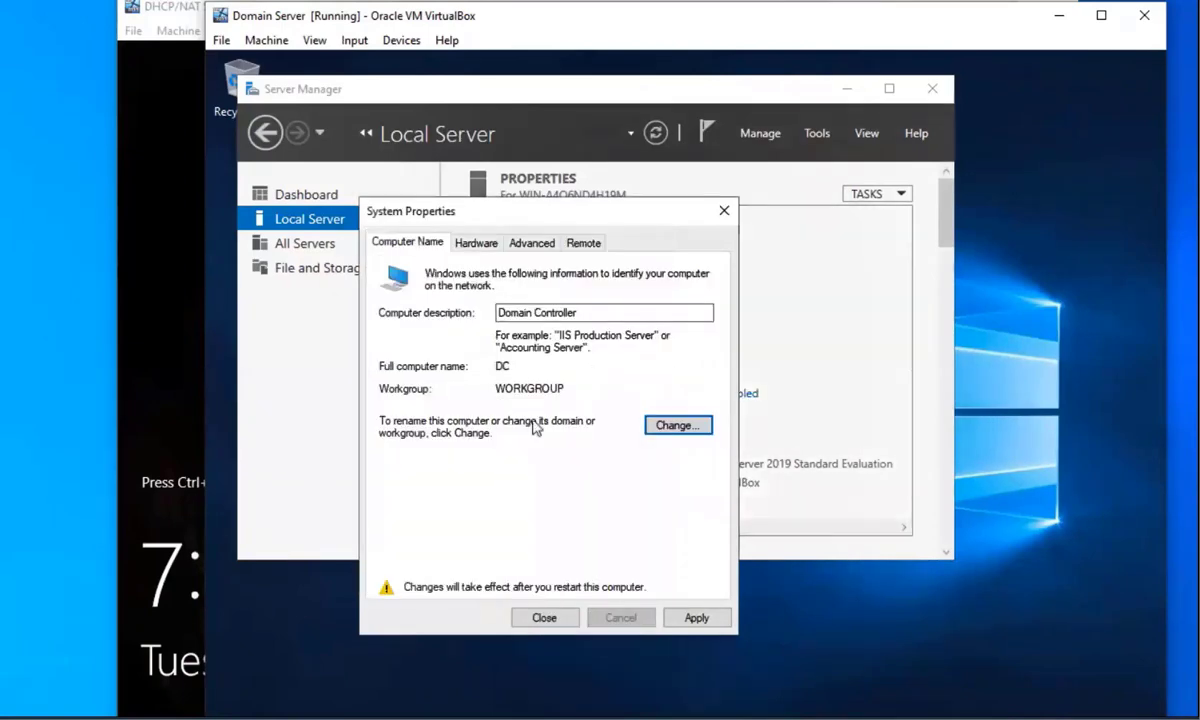
{"action": "left_click", "coordinate": [556, 619]}
{"action": "left_click", "coordinate": [648, 426]}
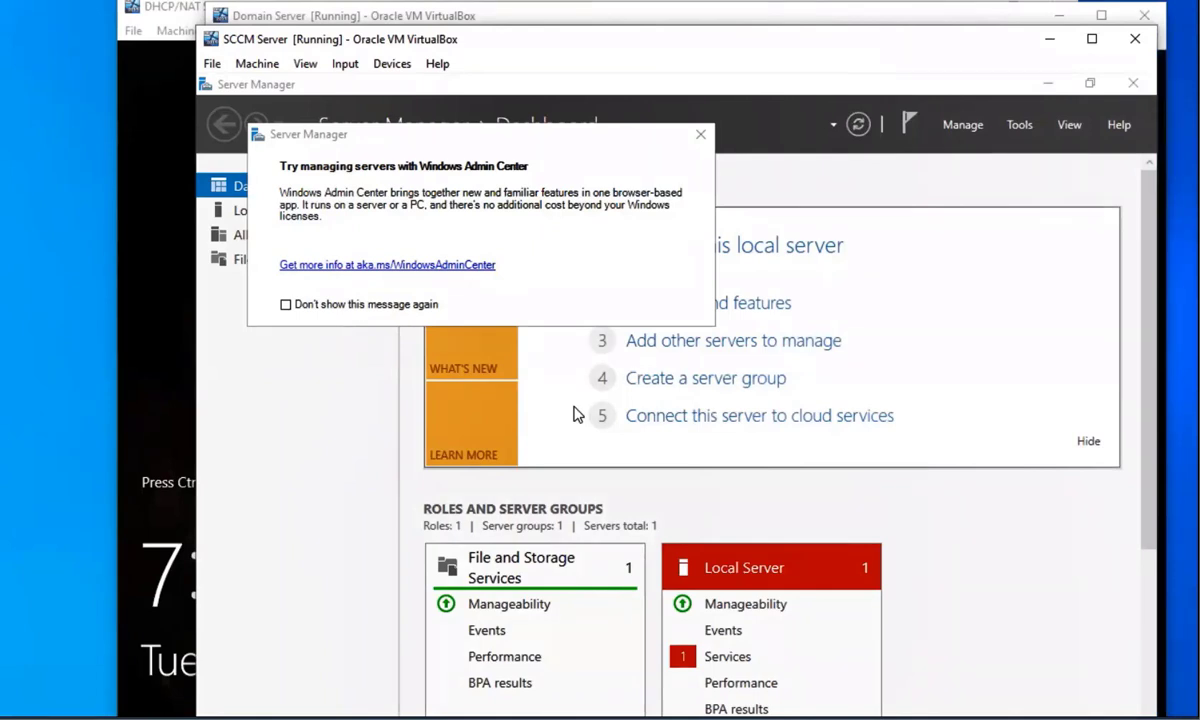
- Dismiss the Windows Admin Center notice and show the SCCM Server's Local Server properties
{"action": "left_click", "coordinate": [701, 134]}
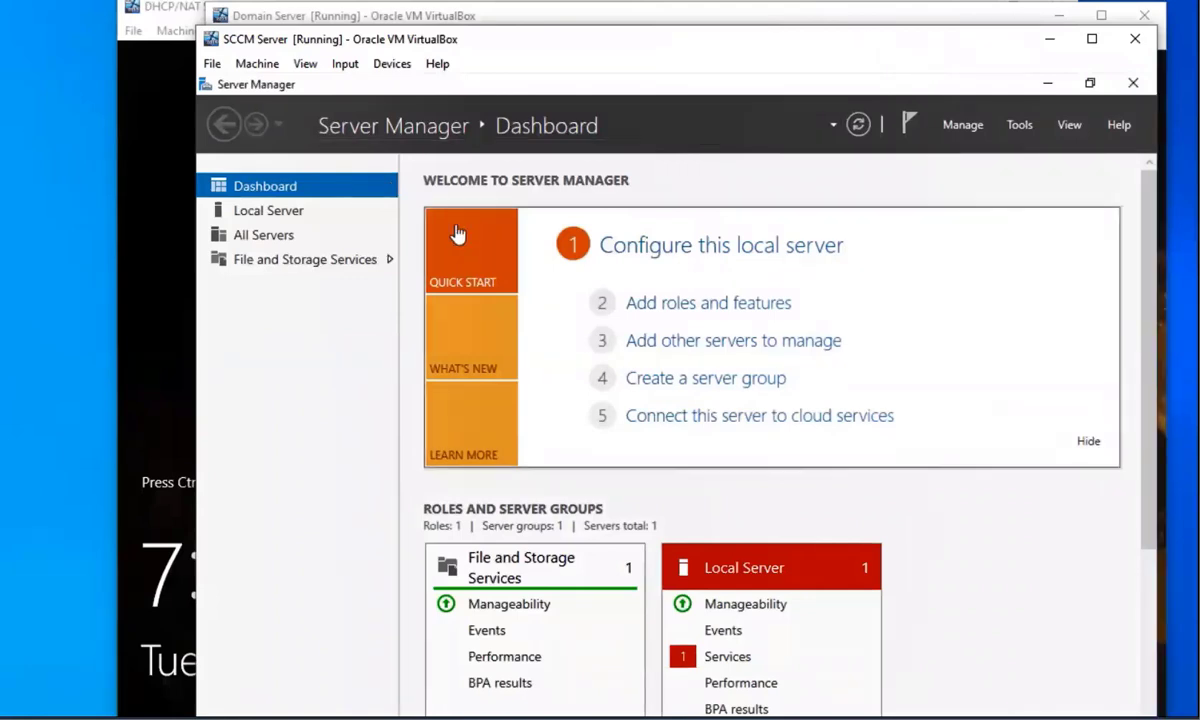
{"action": "left_click", "coordinate": [269, 214]}
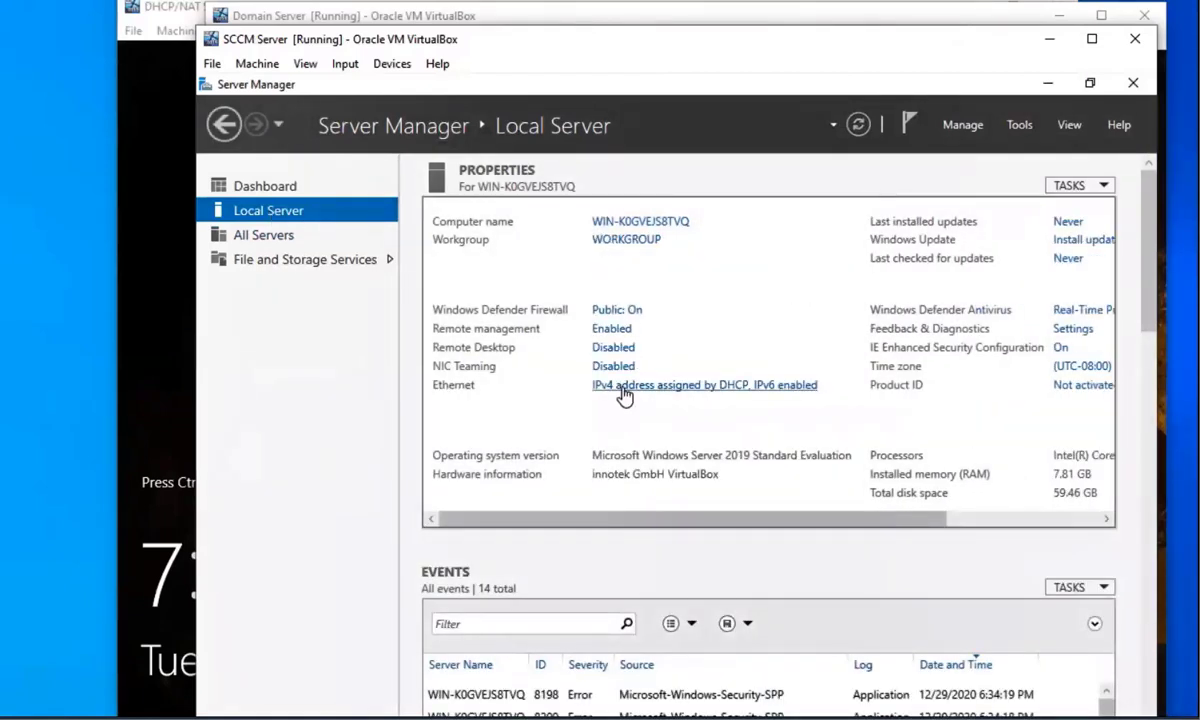
- Rename the SCCM server's Ethernet adapter to Private
{"action": "left_click", "coordinate": [620, 386]}
{"action": "right_click", "coordinate": [429, 287]}
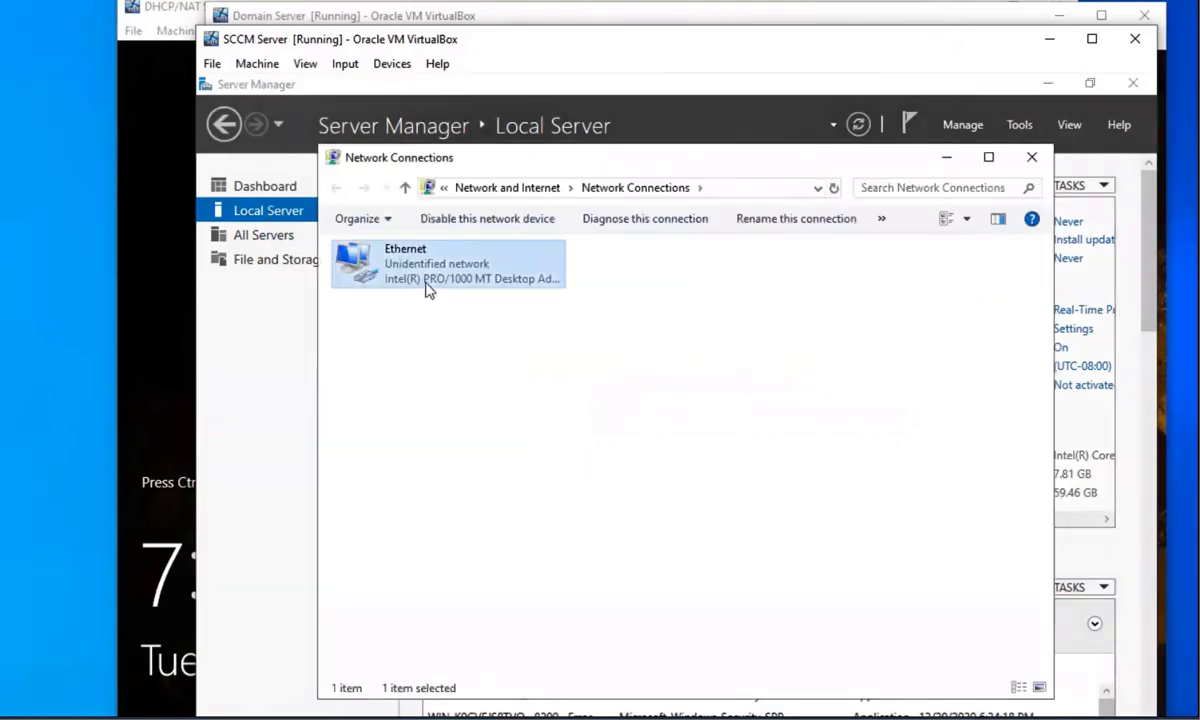
{"action": "left_click", "coordinate": [500, 434]}
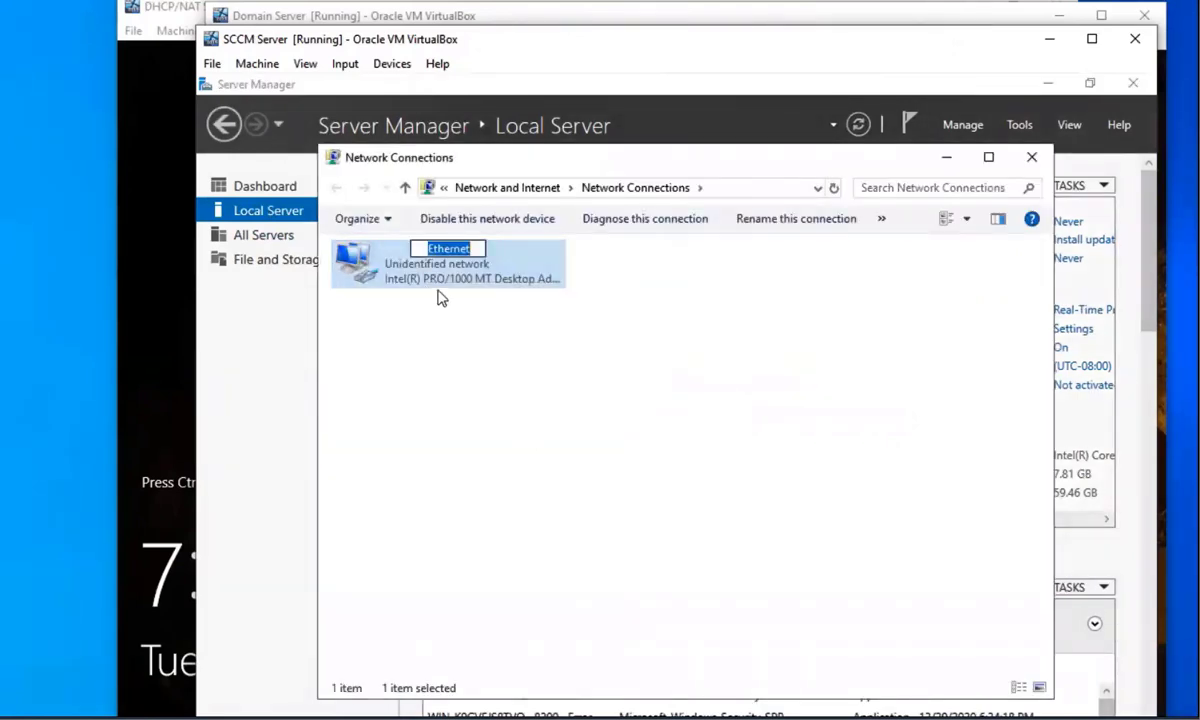
{"action": "type", "text": "Private"}
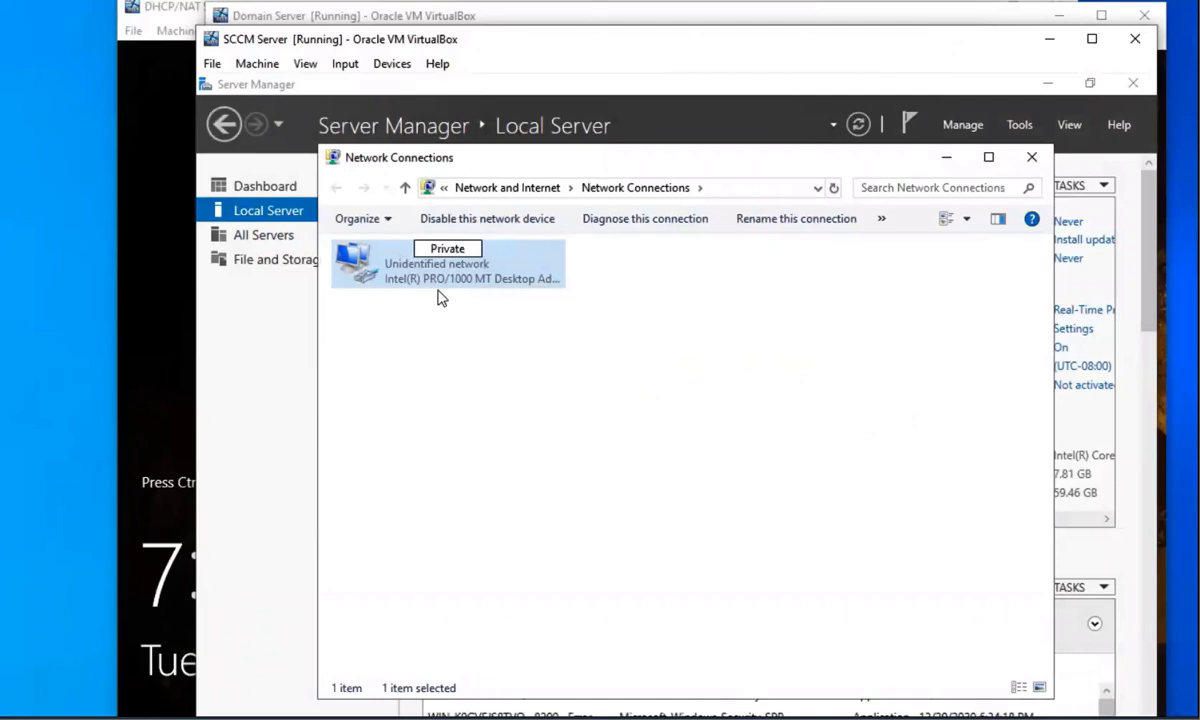
{"action": "left_click", "coordinate": [461, 383]}
- Give the Private adapter static IPv4 192.168.1.3, gateway 192.168.1.1 and DNS 192.168.1.2
{"action": "double_click", "coordinate": [428, 262]}
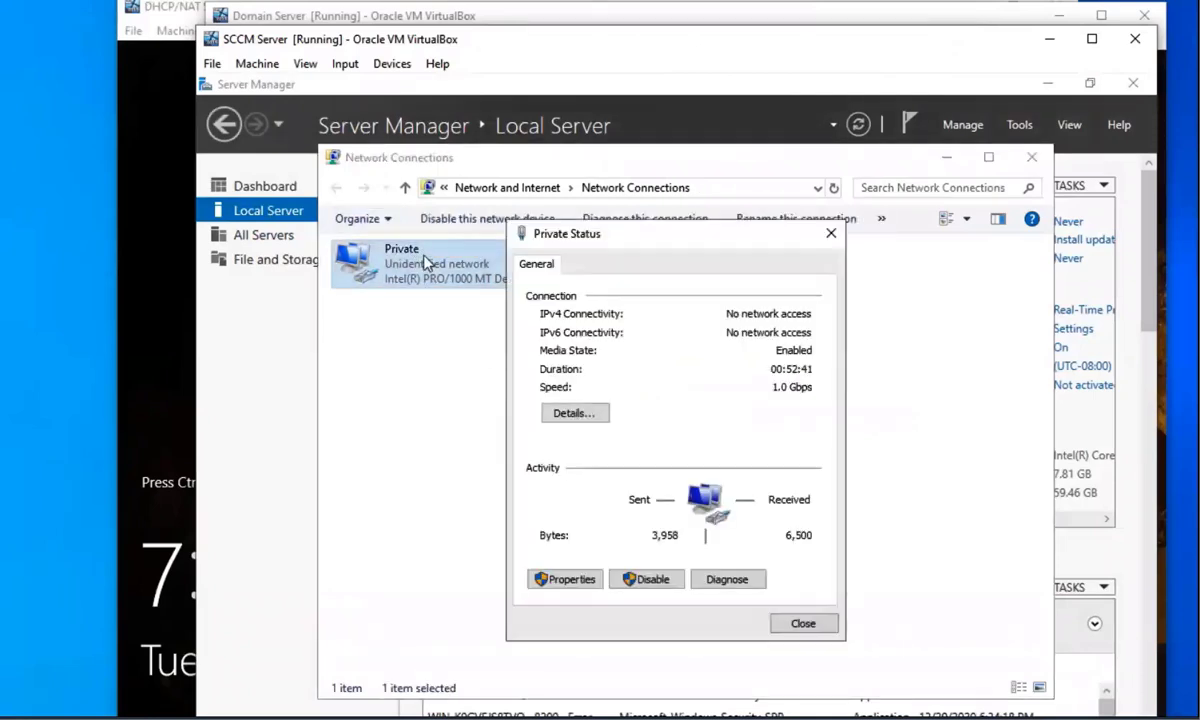
{"action": "left_click", "coordinate": [542, 579]}
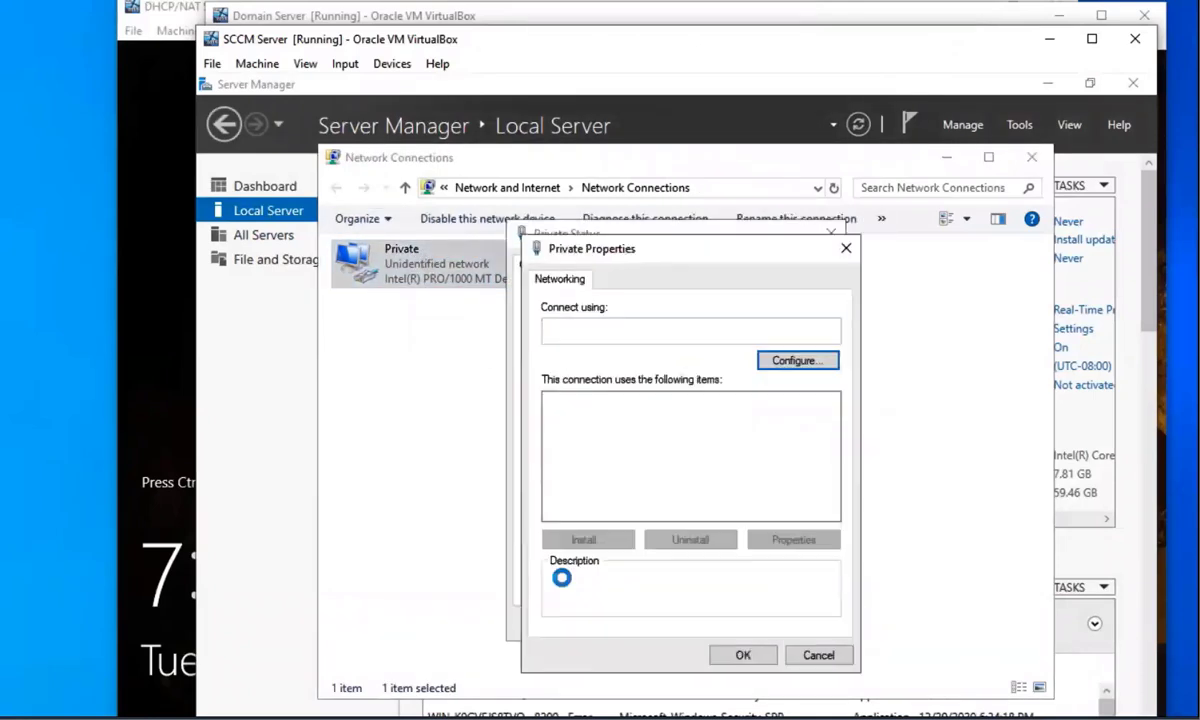
{"action": "left_click", "coordinate": [633, 452]}
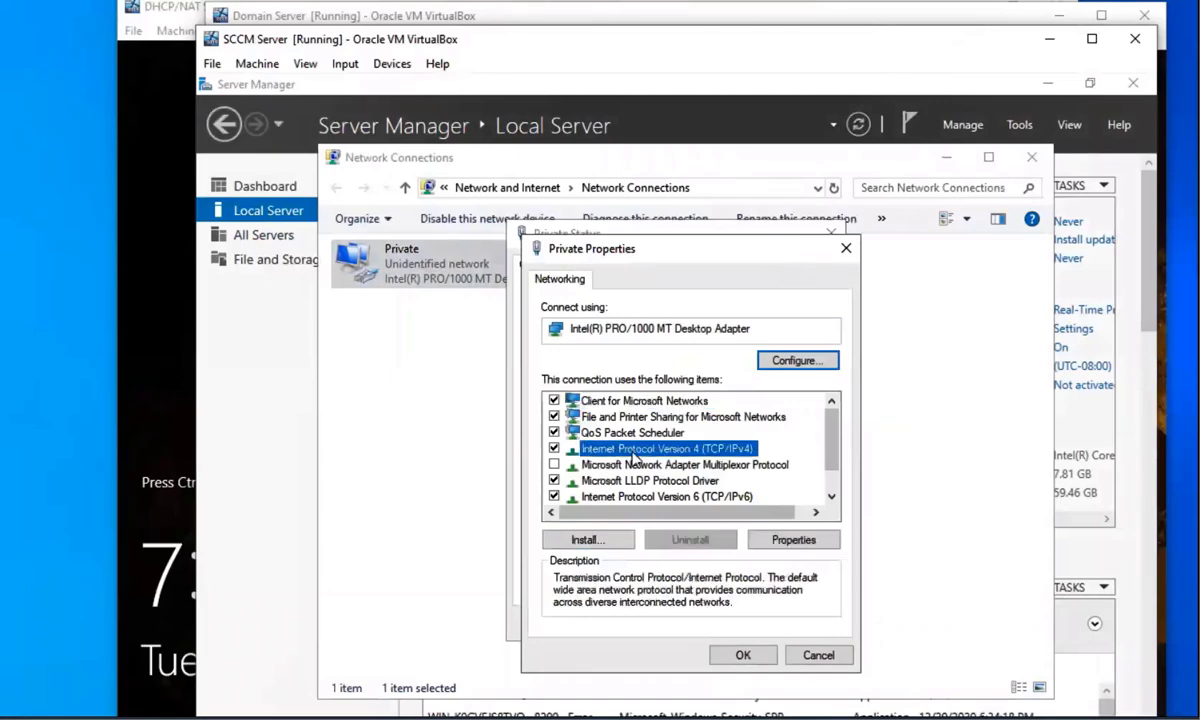
{"action": "left_click", "coordinate": [792, 540]}
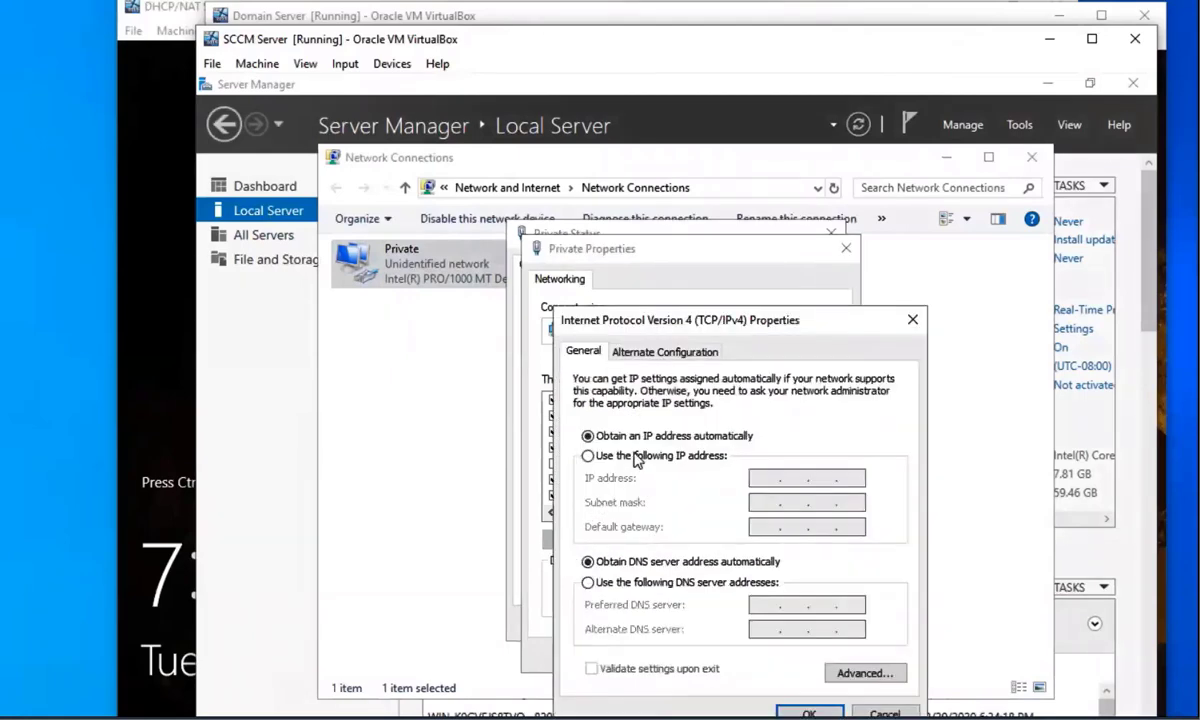
{"action": "left_click", "coordinate": [636, 458]}
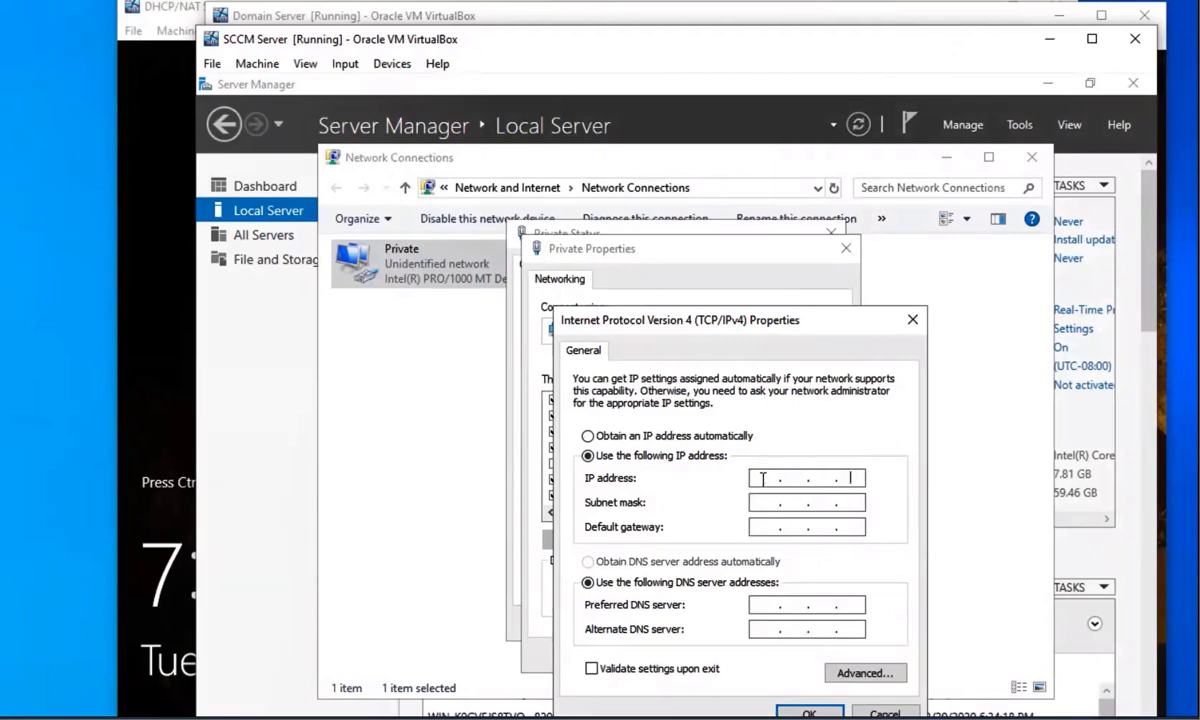
{"action": "left_click", "coordinate": [762, 479]}
{"action": "type", "text": "192 . 1681 .3"}
{"action": "key", "text": "Tab"}
{"action": "key", "text": "Tab"}
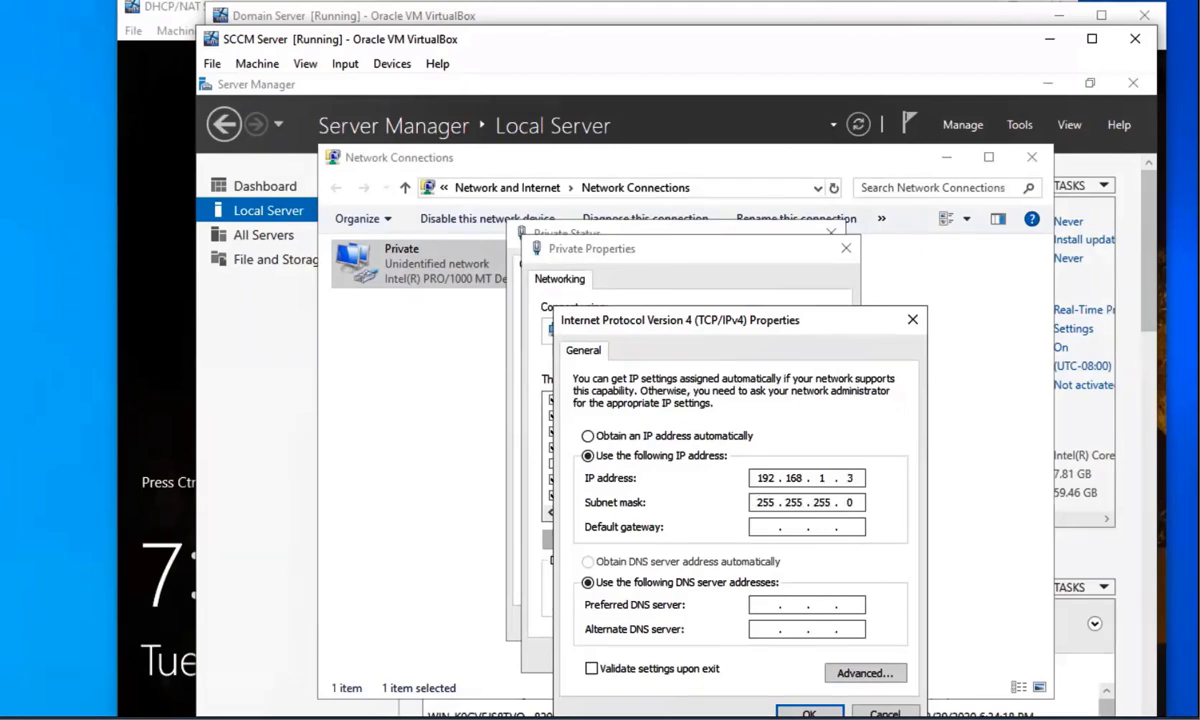
{"action": "type", "text": "192 . 168 . 1 . 1"}
{"action": "key", "text": "Tab"}
{"action": "key", "text": "Tab"}
{"action": "type", "text": "192 . 168 . 1 "}
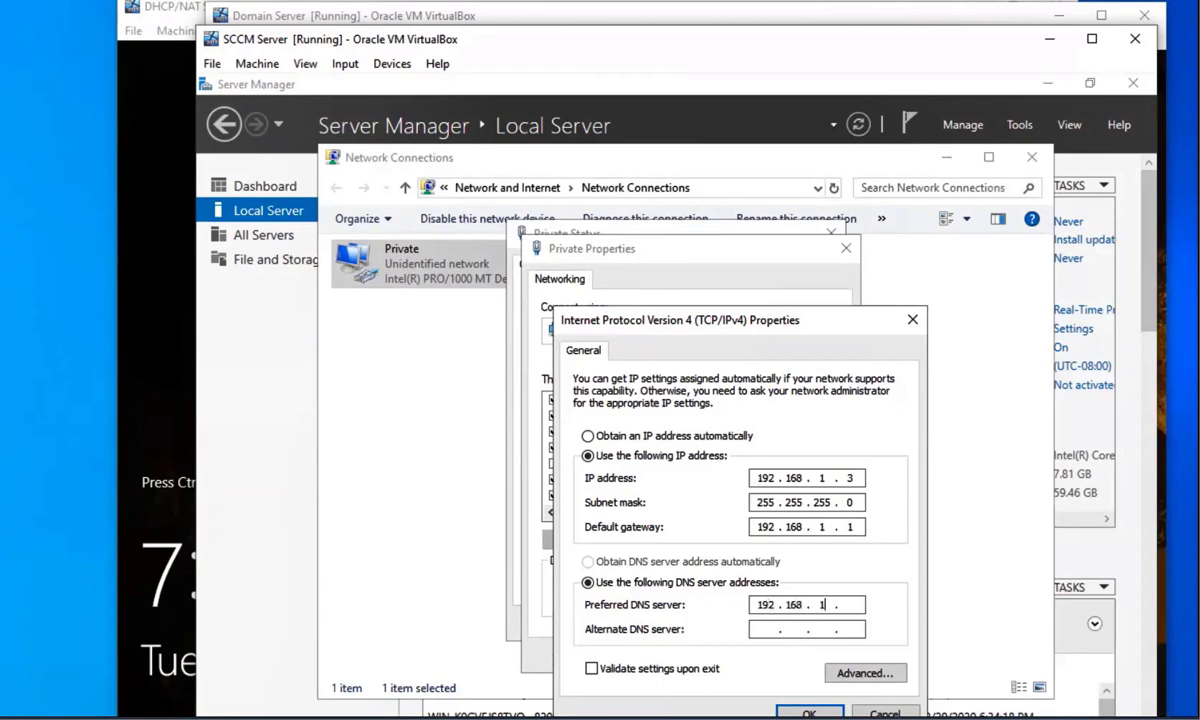
{"action": "type", "text": ". 2"}
- Save the IPv4 settings and close the adapter and Network Connections windows
{"action": "left_click", "coordinate": [790, 710]}
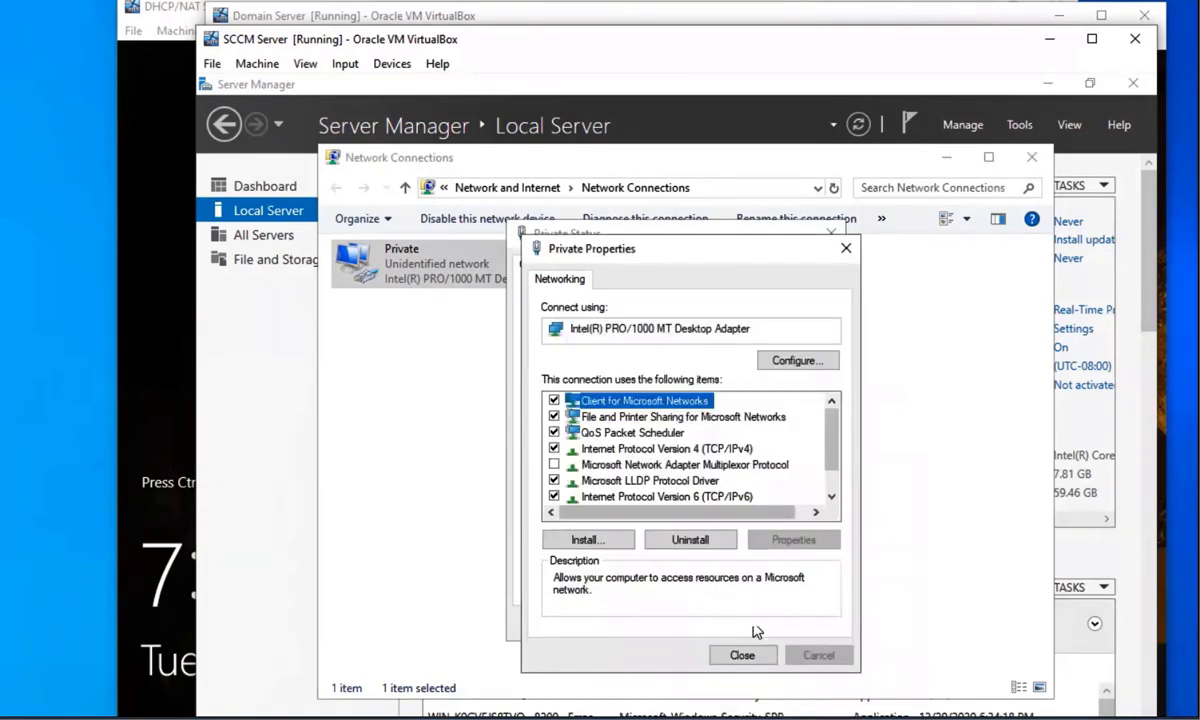
{"action": "left_click", "coordinate": [757, 662]}
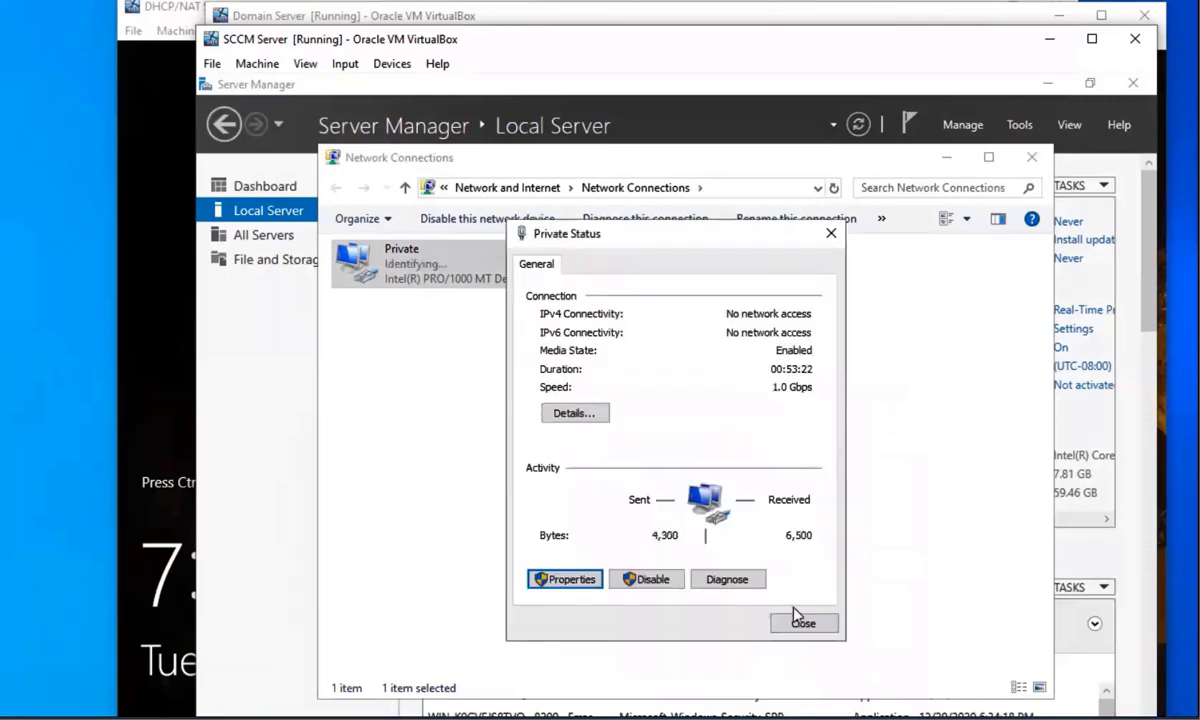
{"action": "left_click", "coordinate": [793, 620]}
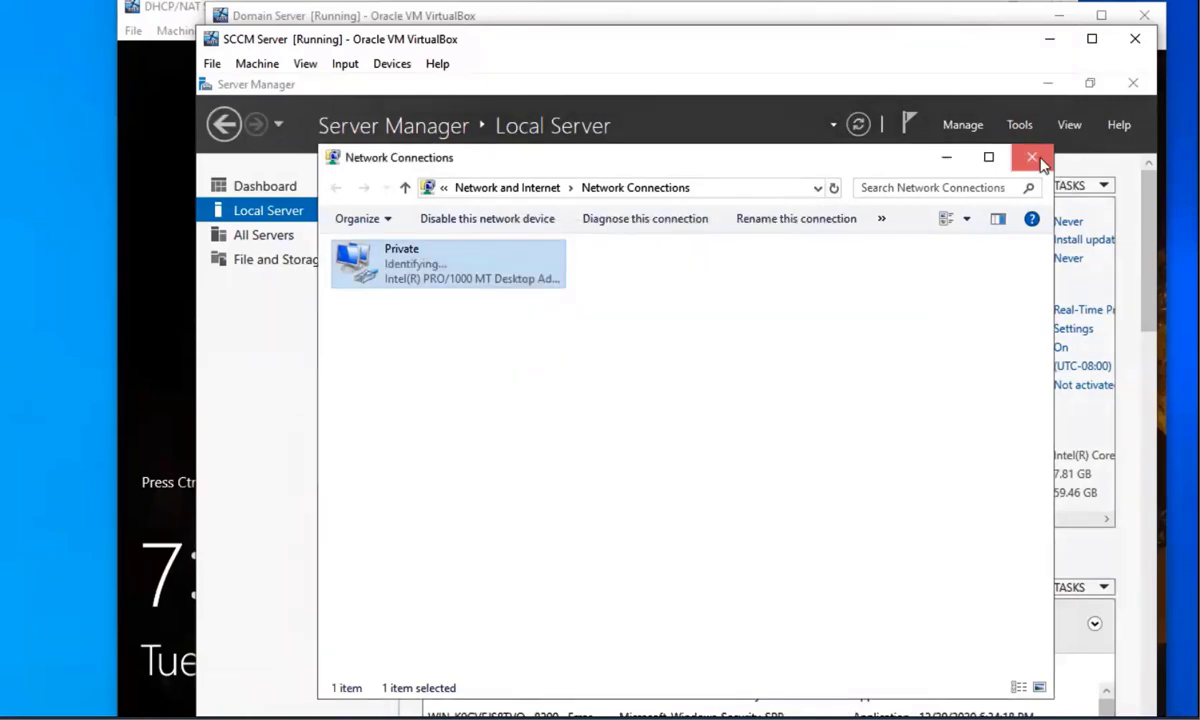
{"action": "left_click", "coordinate": [1031, 157]}
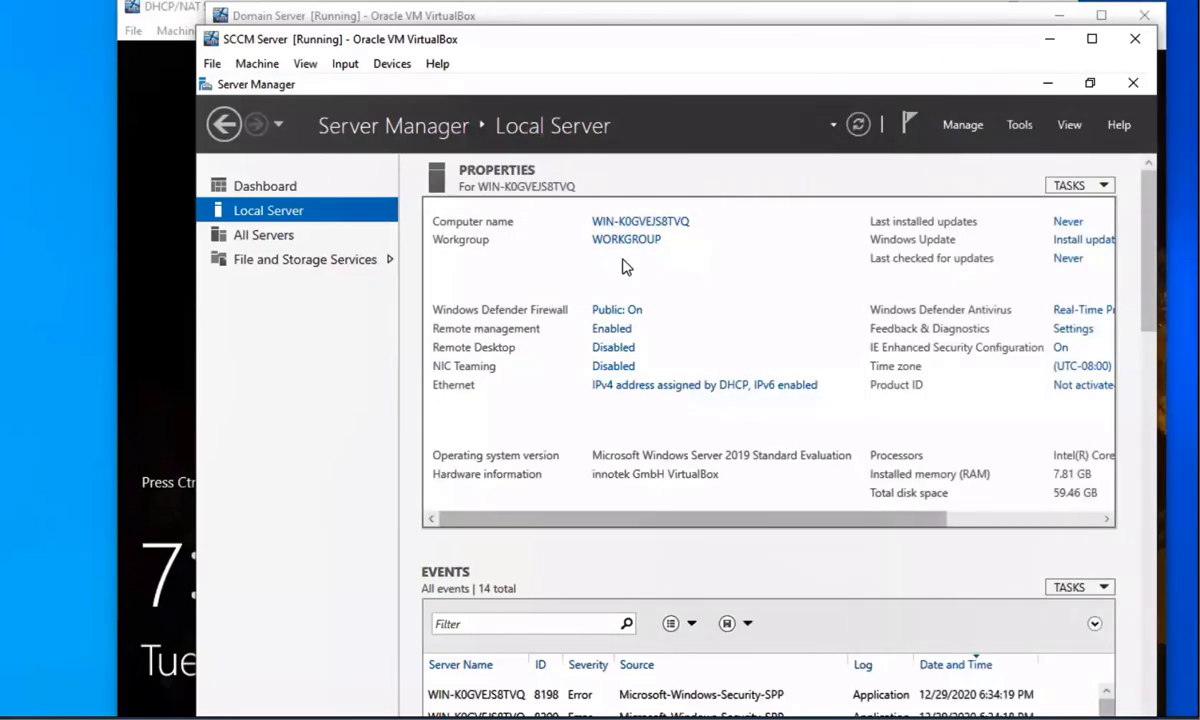
- Set the computer description and name both to SCCM, then restart the server now
{"action": "left_click", "coordinate": [640, 221]}
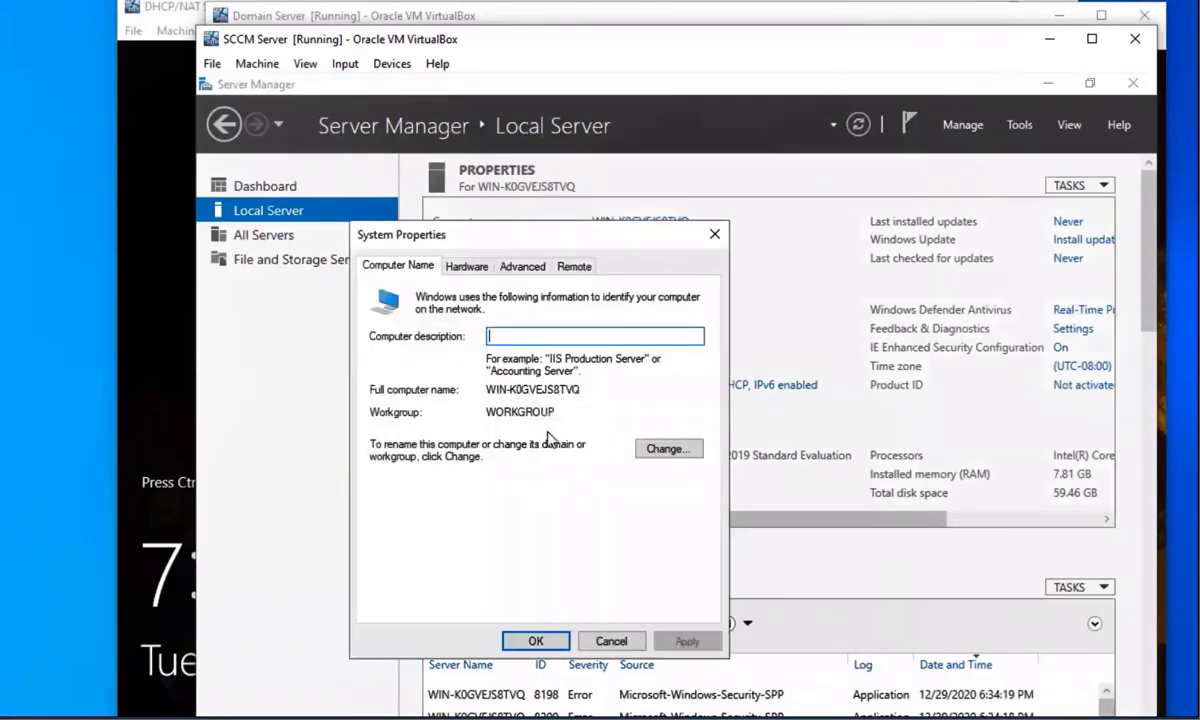
{"action": "type", "text": "SCCM"}
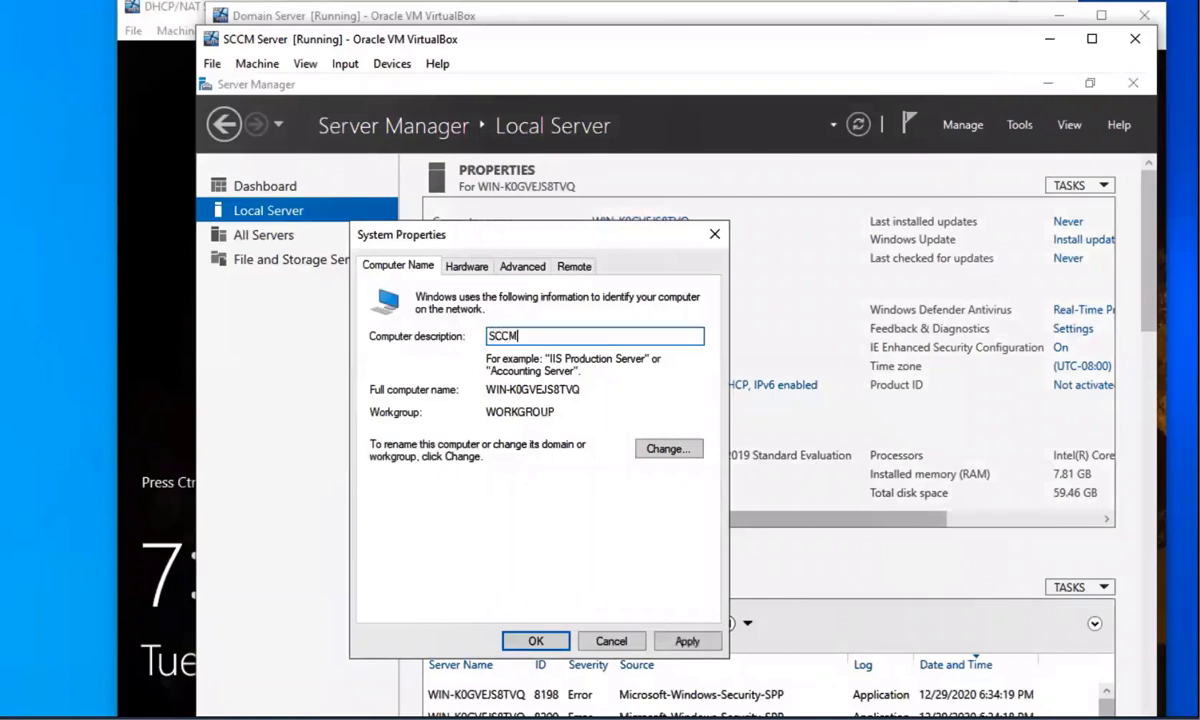
{"action": "left_click", "coordinate": [666, 448]}
{"action": "type", "text": "SCCM"}
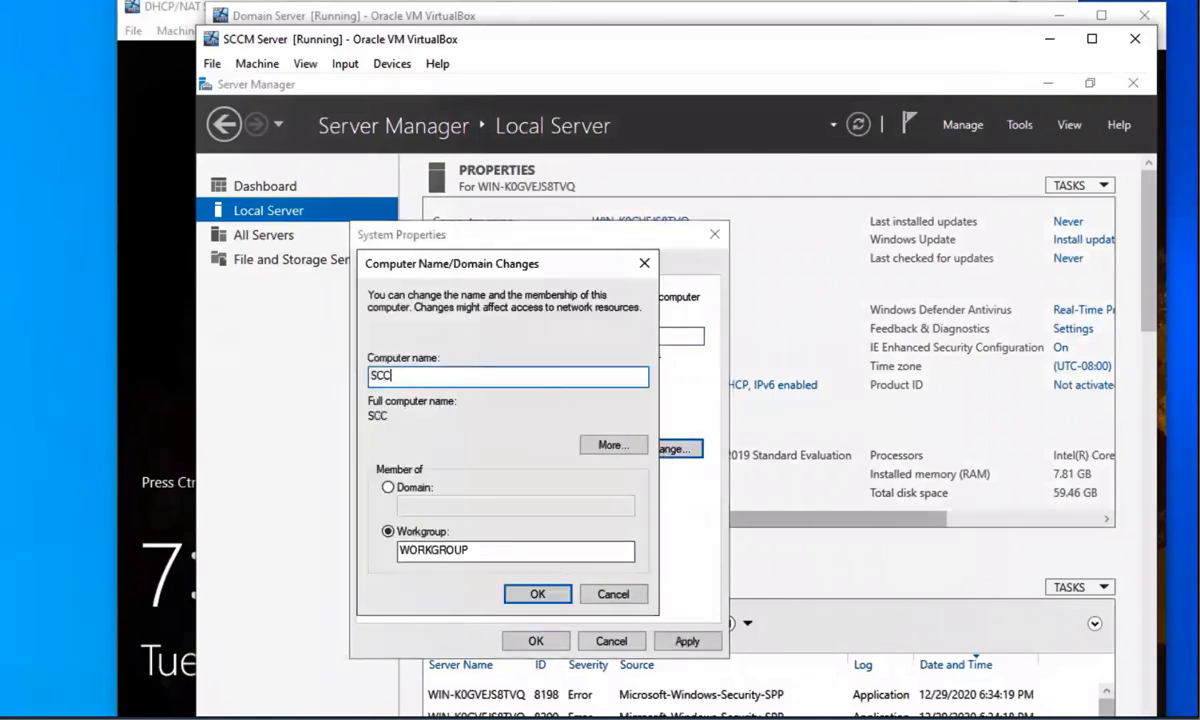
{"action": "left_click", "coordinate": [531, 590]}
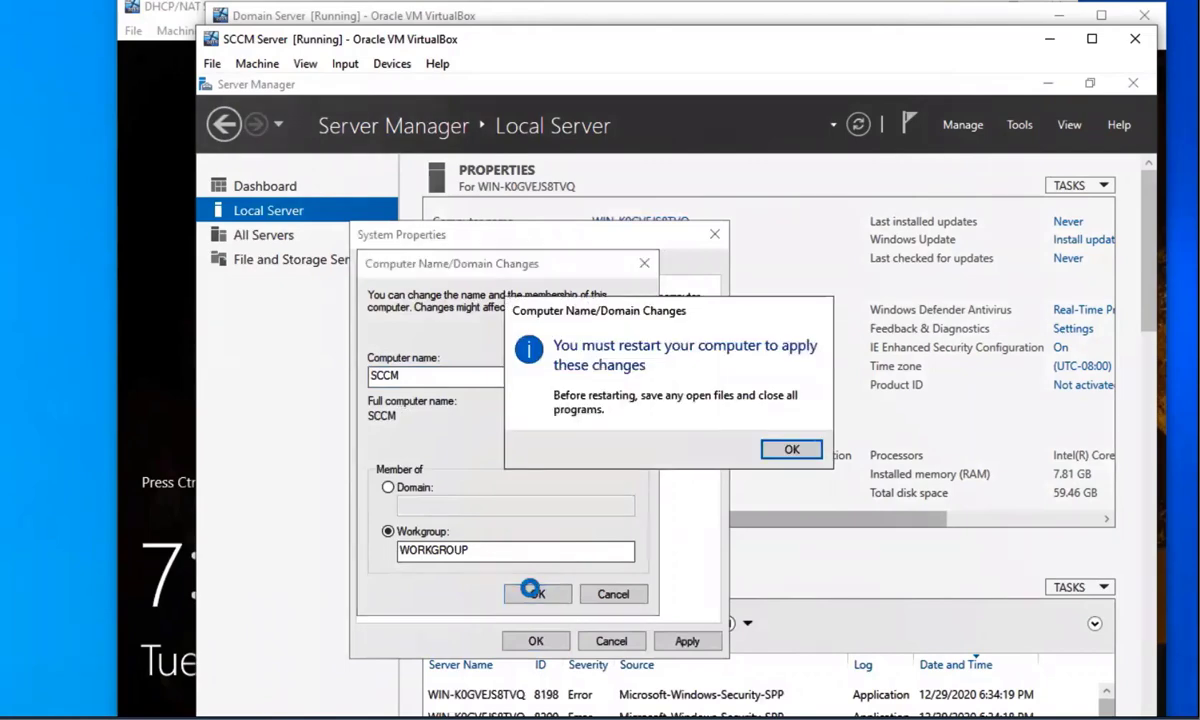
{"action": "left_click", "coordinate": [785, 450]}
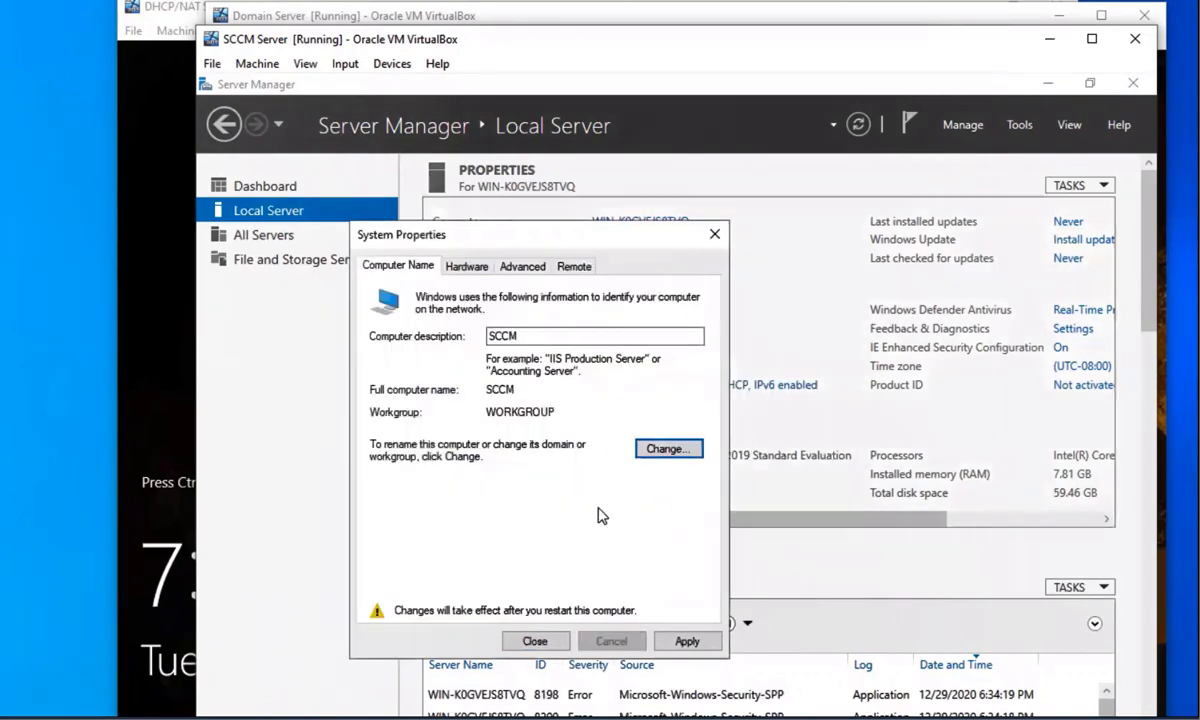
{"action": "left_click", "coordinate": [533, 641]}
{"action": "left_click", "coordinate": [666, 445]}
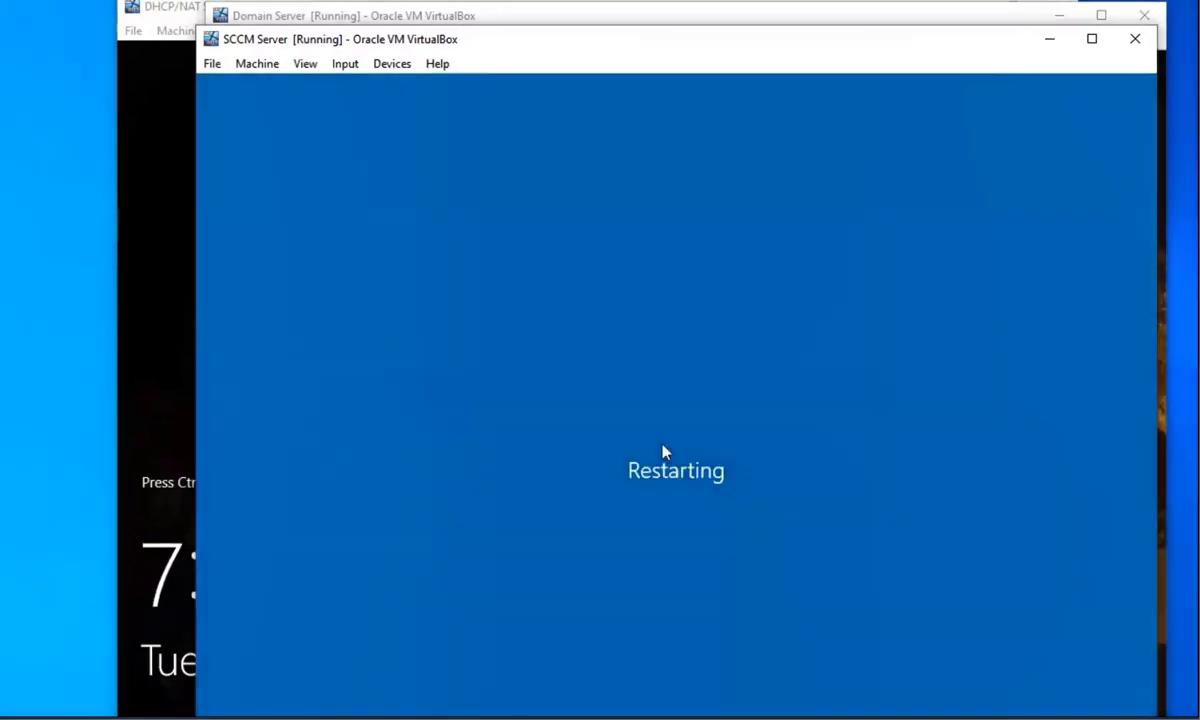
- Sign in to the DHCP/NAT Server VM with the Administrator password
{"action": "left_click", "coordinate": [186, 270]}
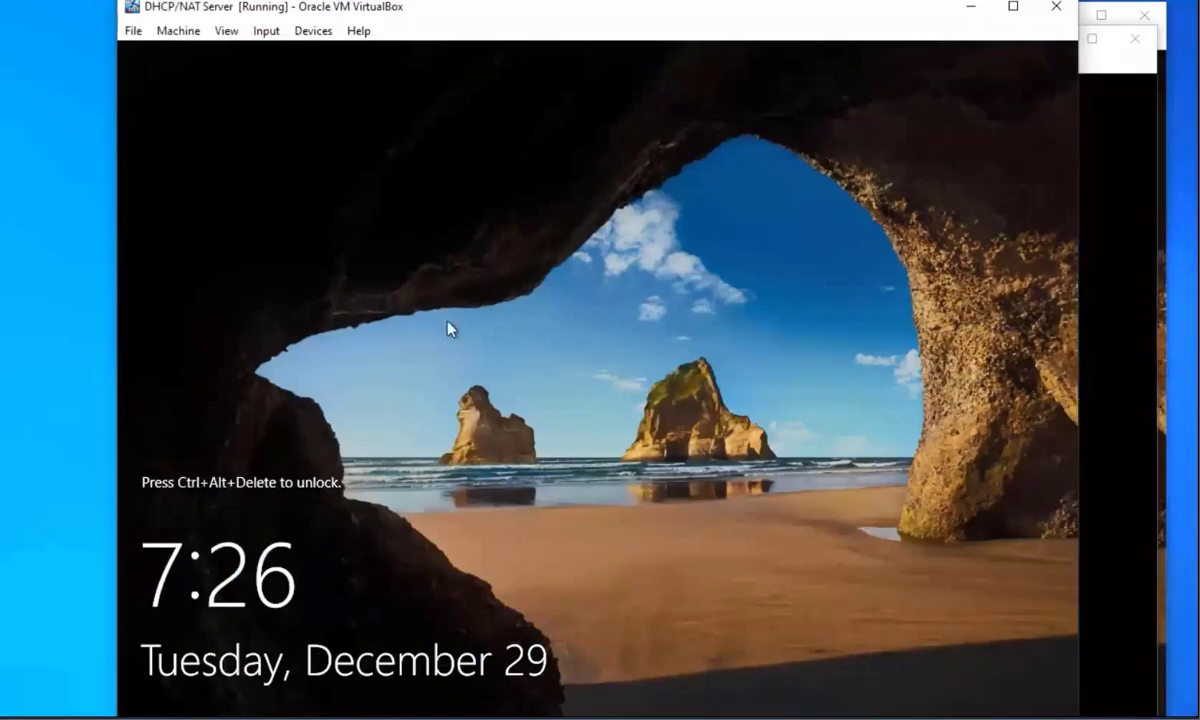
{"action": "key", "text": "ctrl+alt+Delete"}
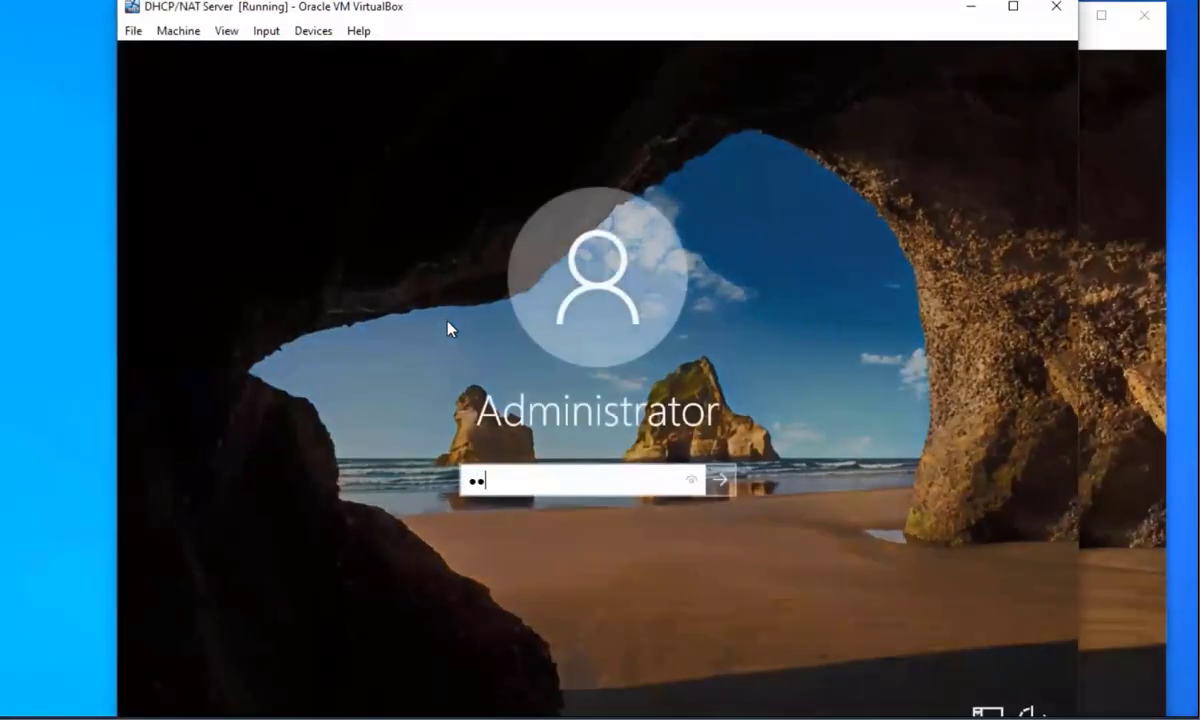
{"action": "key", "text": "Return"}
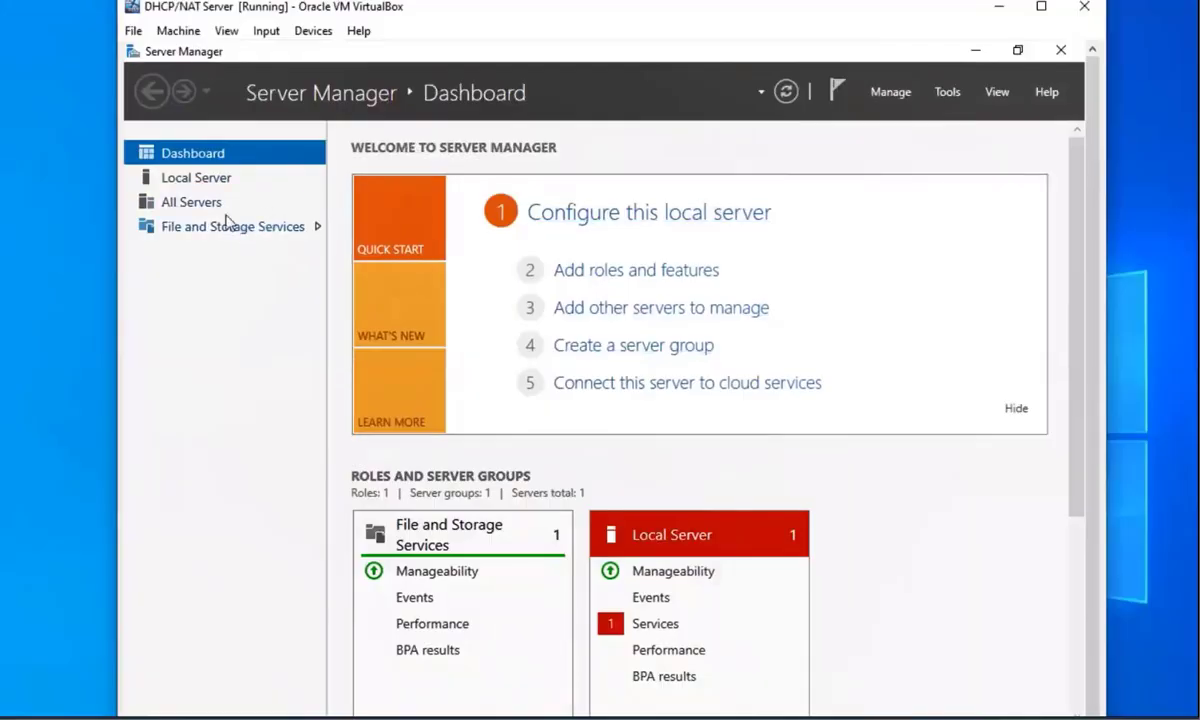
- Show Local Server properties: computer DHCP with Private adapter 192.168.1.1
{"action": "left_click", "coordinate": [204, 186]}
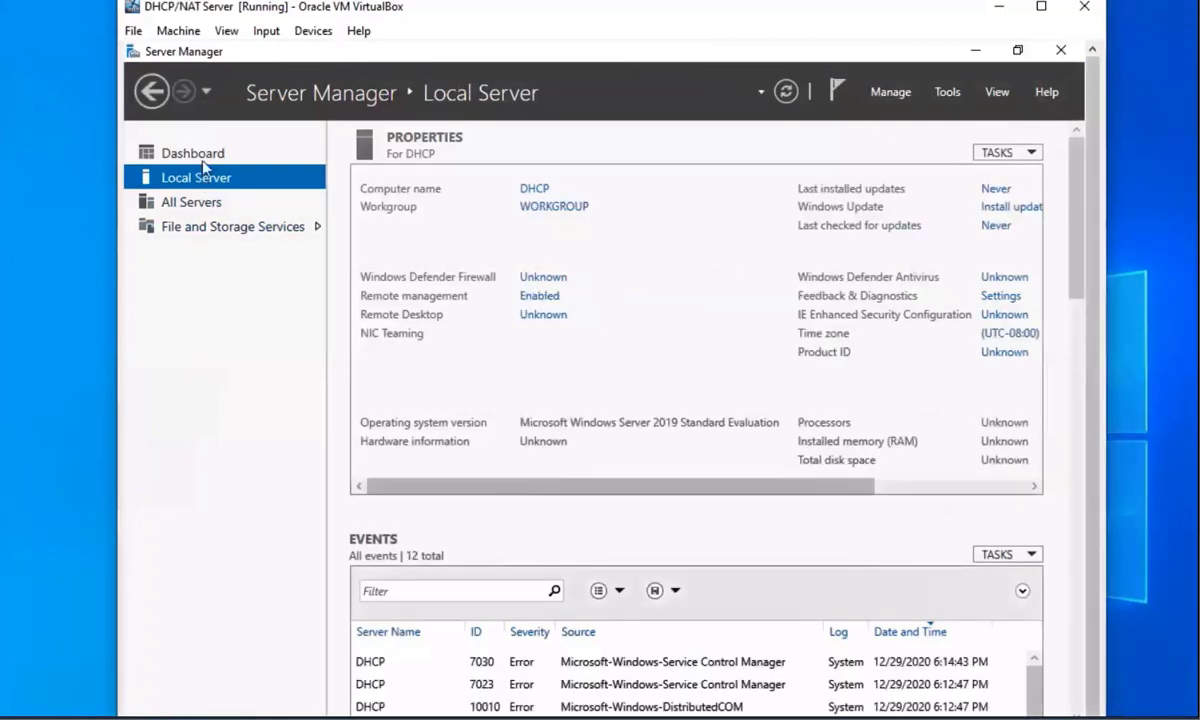
{"action": "left_click", "coordinate": [190, 153]}
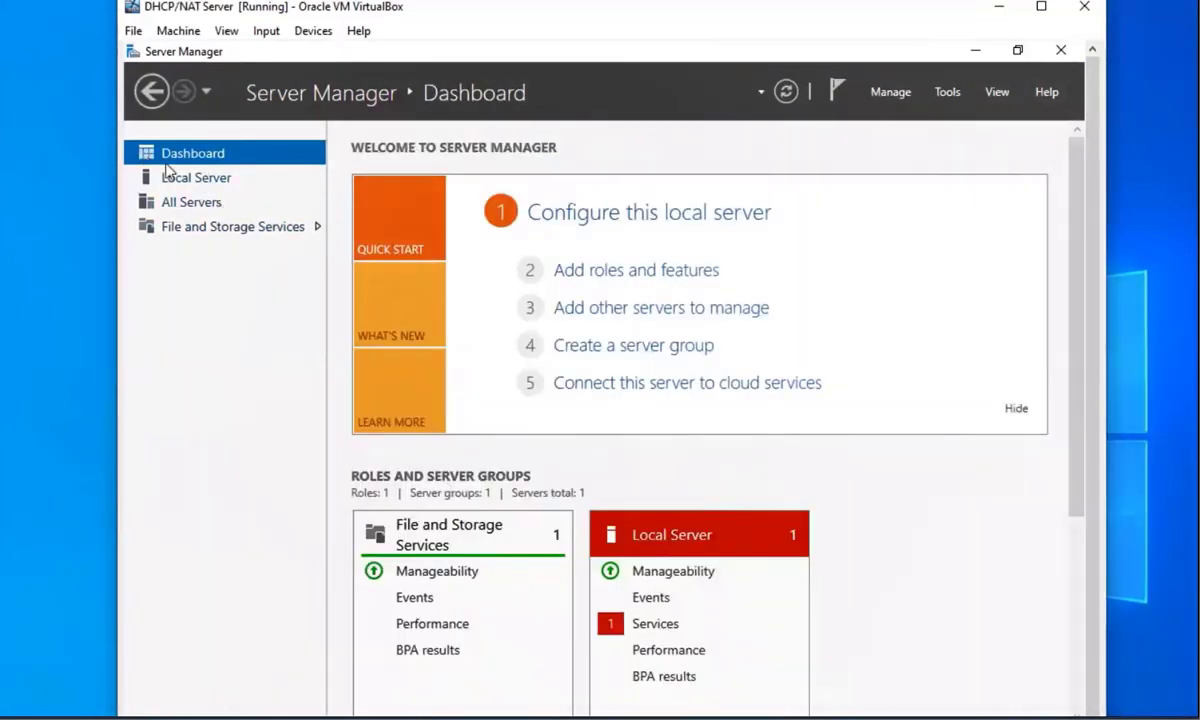
{"action": "left_click", "coordinate": [181, 180]}
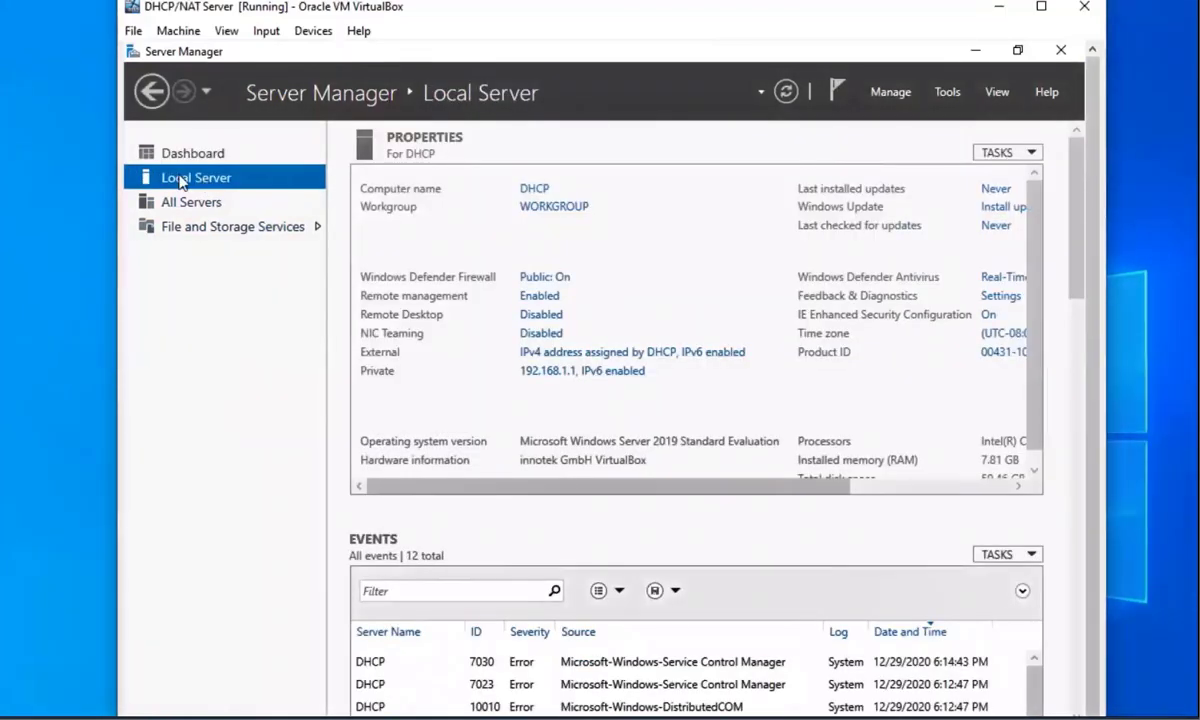
{"action": "mouse_move", "coordinate": [377, 718]}
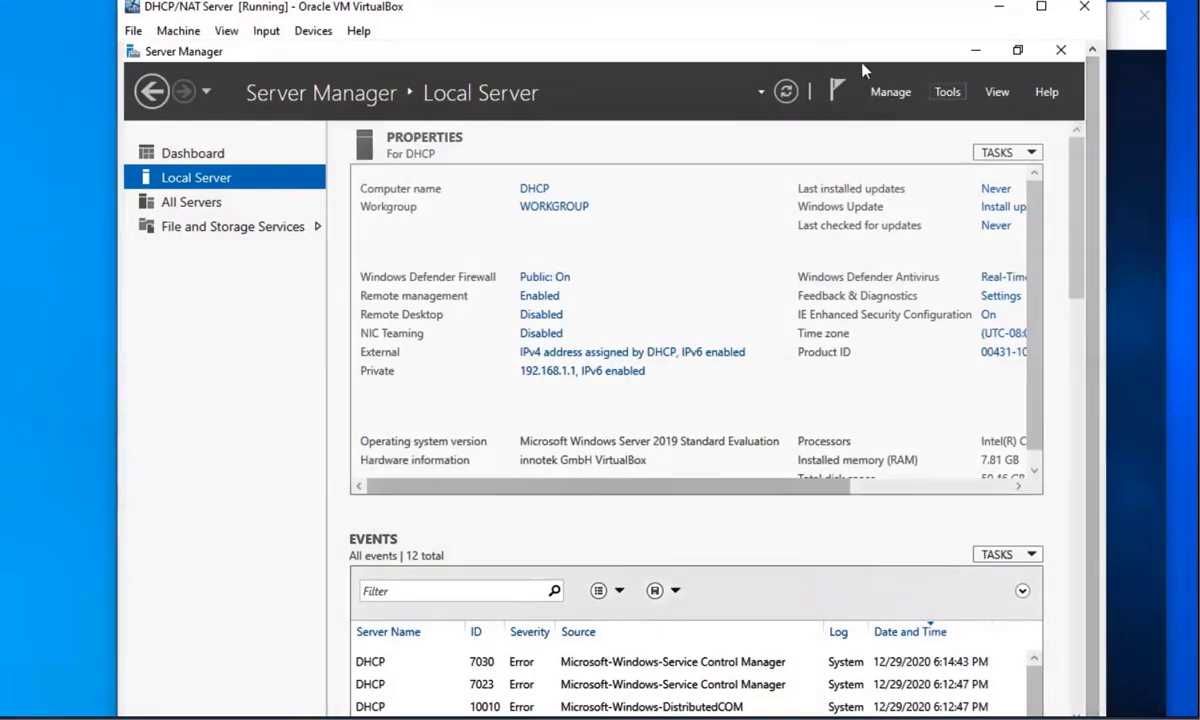
- Launch Add Roles and Features and advance, role-based, with destination server DHCP, to Select server roles
{"action": "left_click", "coordinate": [893, 95]}
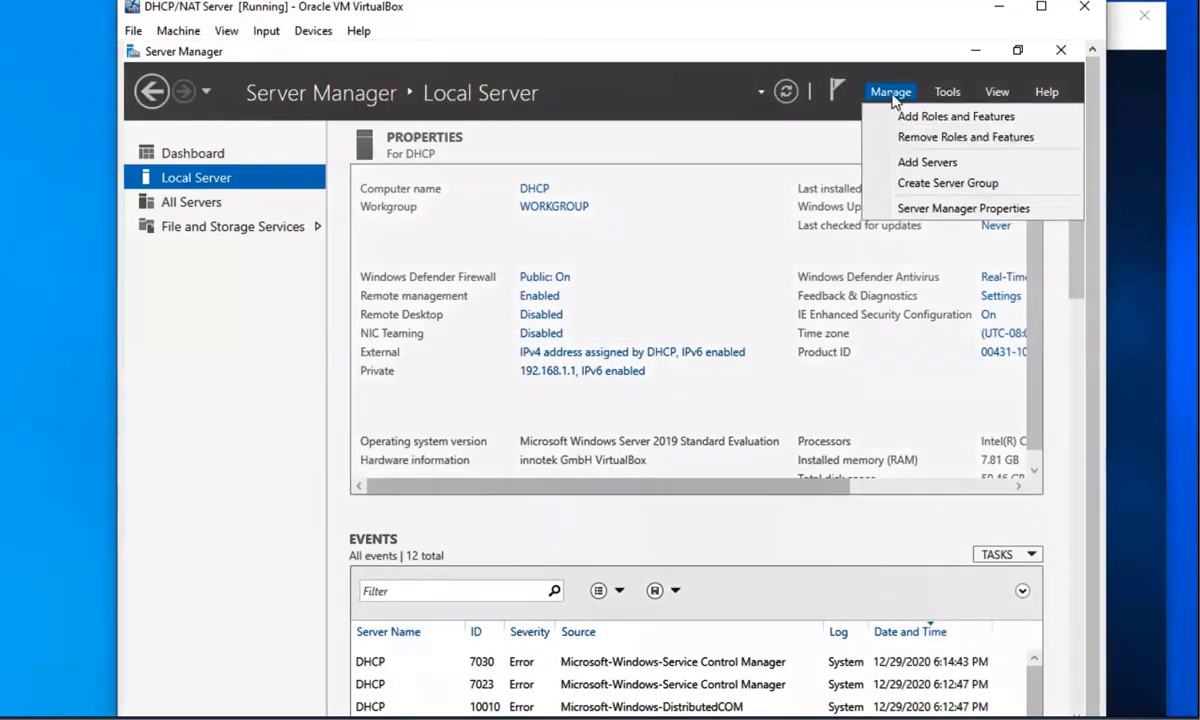
{"action": "left_click", "coordinate": [907, 117]}
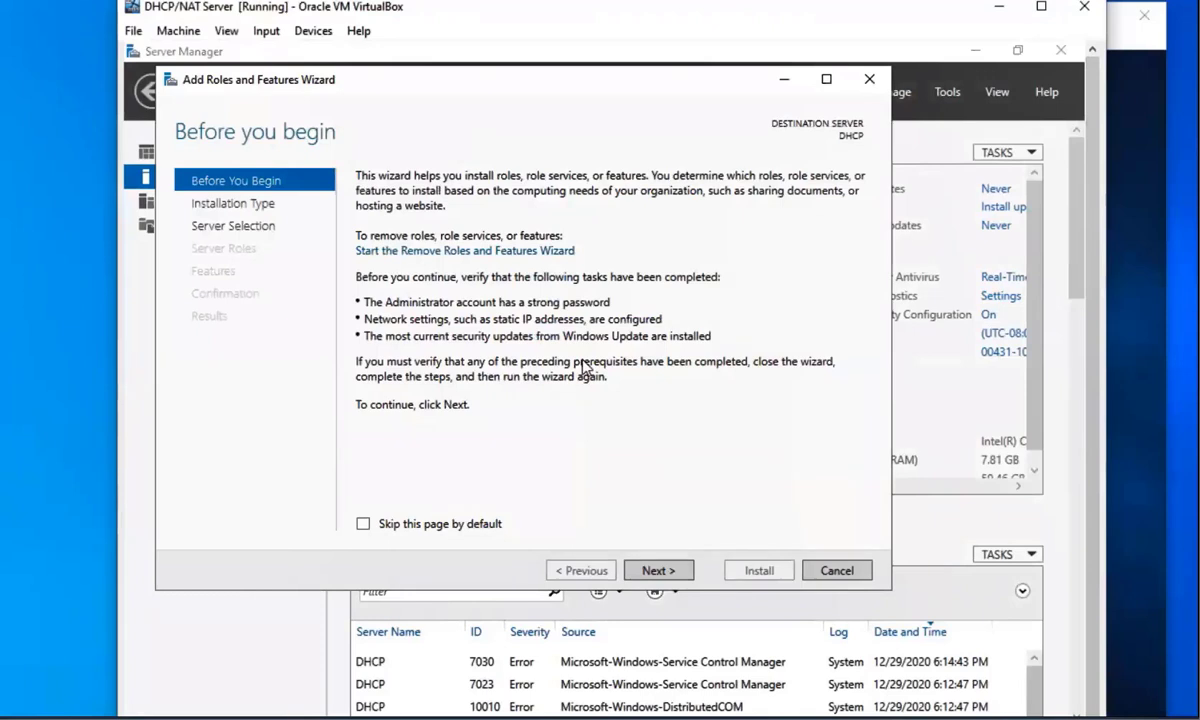
{"action": "left_click", "coordinate": [660, 572]}
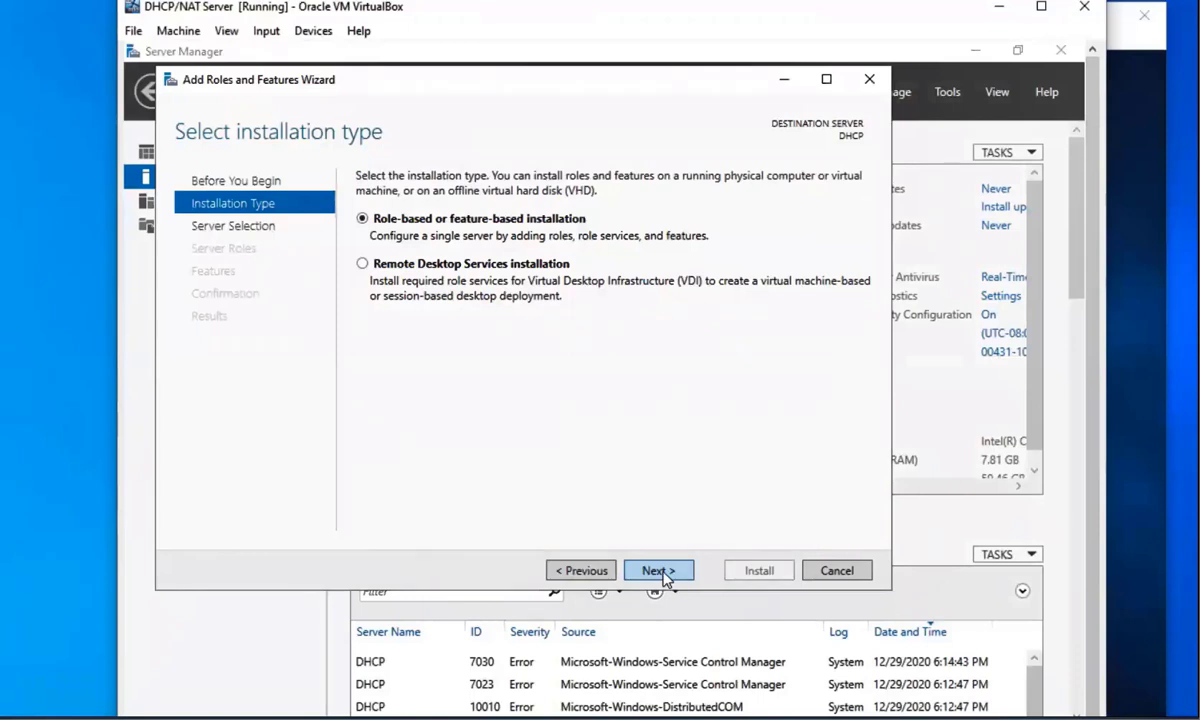
{"action": "left_click", "coordinate": [662, 572]}
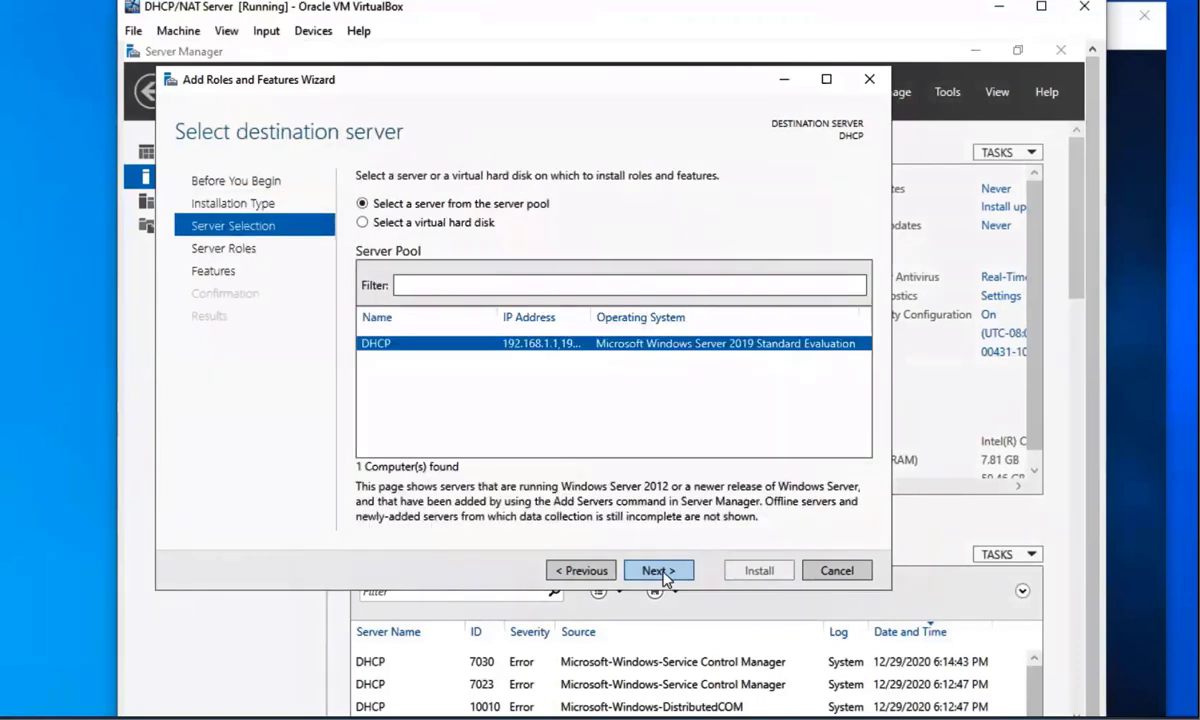
{"action": "left_click", "coordinate": [662, 572]}
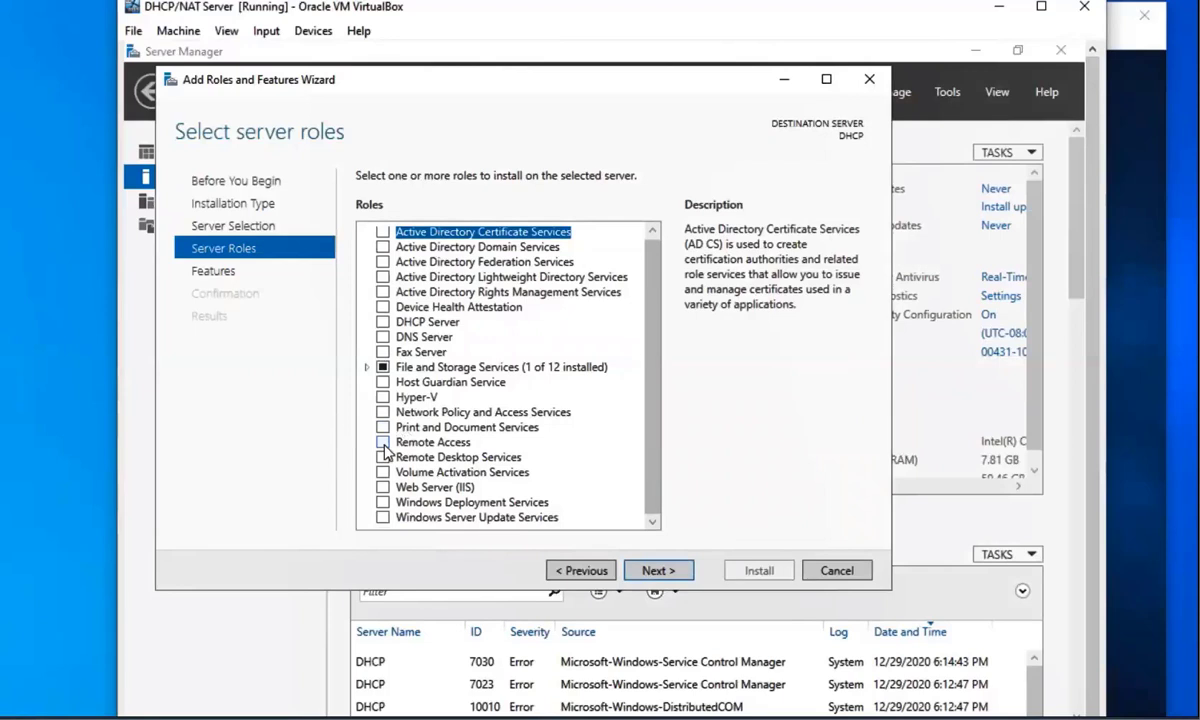
- Check the Remote Access role and advance past Features to its role services page
{"action": "left_click", "coordinate": [384, 445]}
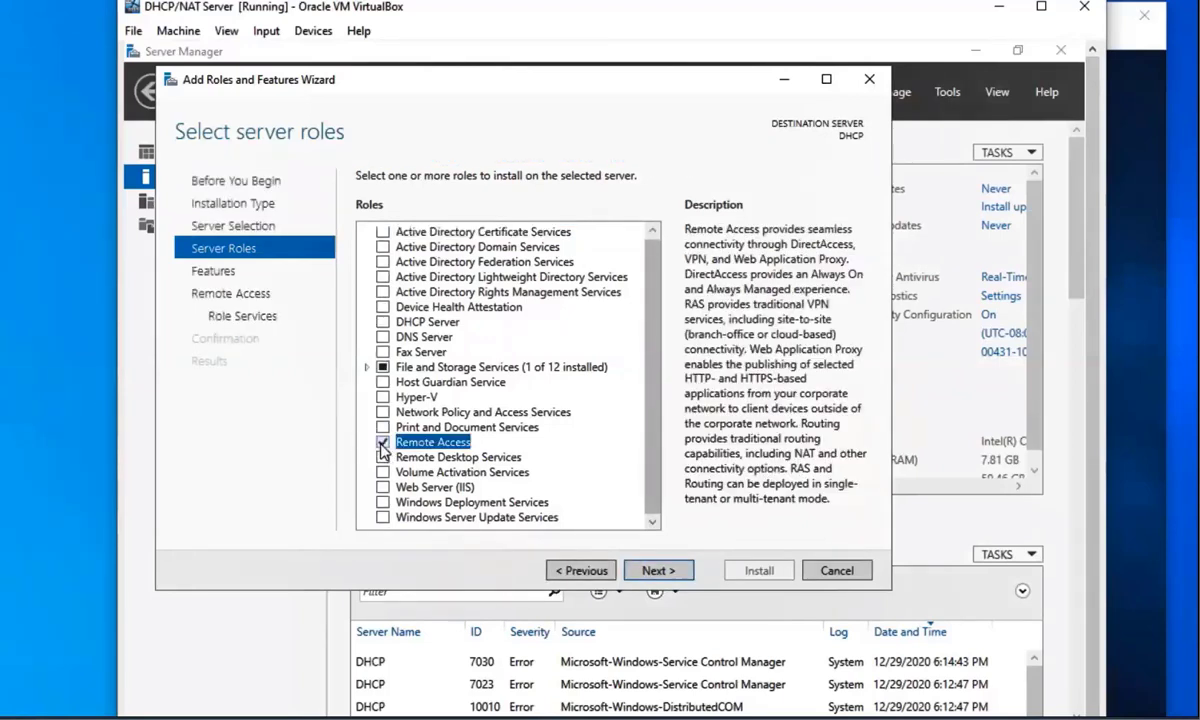
{"action": "left_click", "coordinate": [659, 570]}
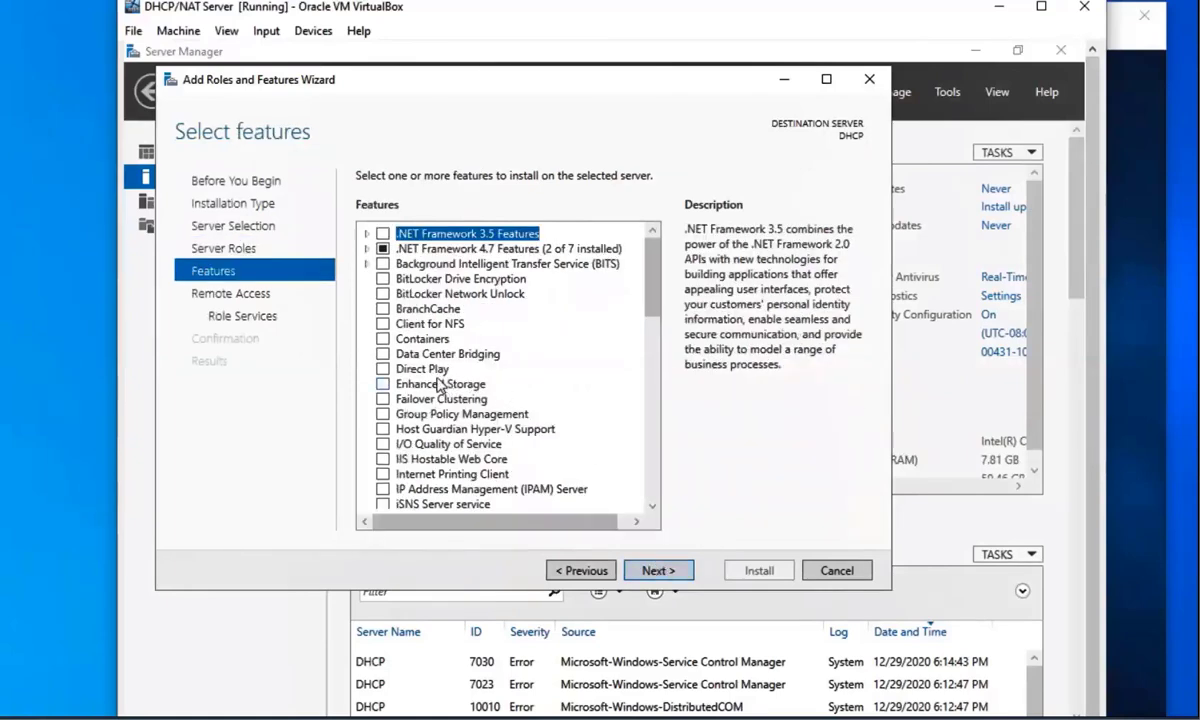
{"action": "scroll", "coordinate": [437, 383], "scroll_direction": "down", "scroll_amount": 8}
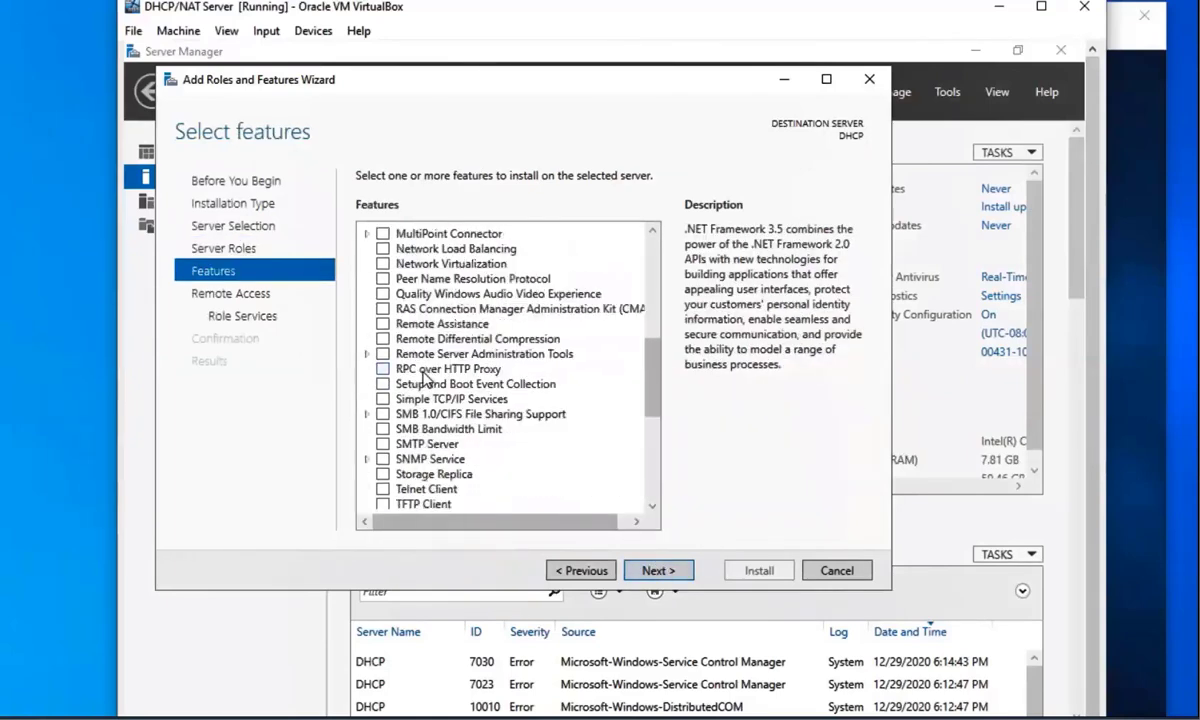
{"action": "scroll", "coordinate": [424, 378], "scroll_direction": "down", "scroll_amount": 1}
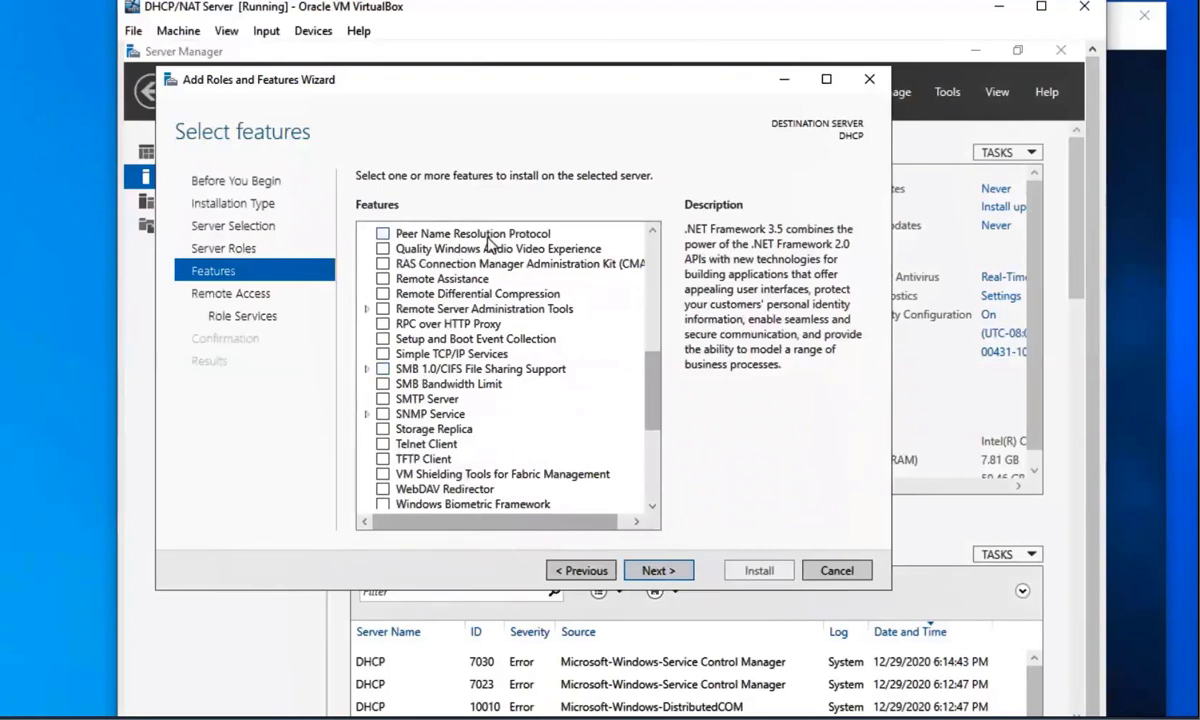
{"action": "scroll", "coordinate": [489, 242], "scroll_direction": "down", "scroll_amount": 6}
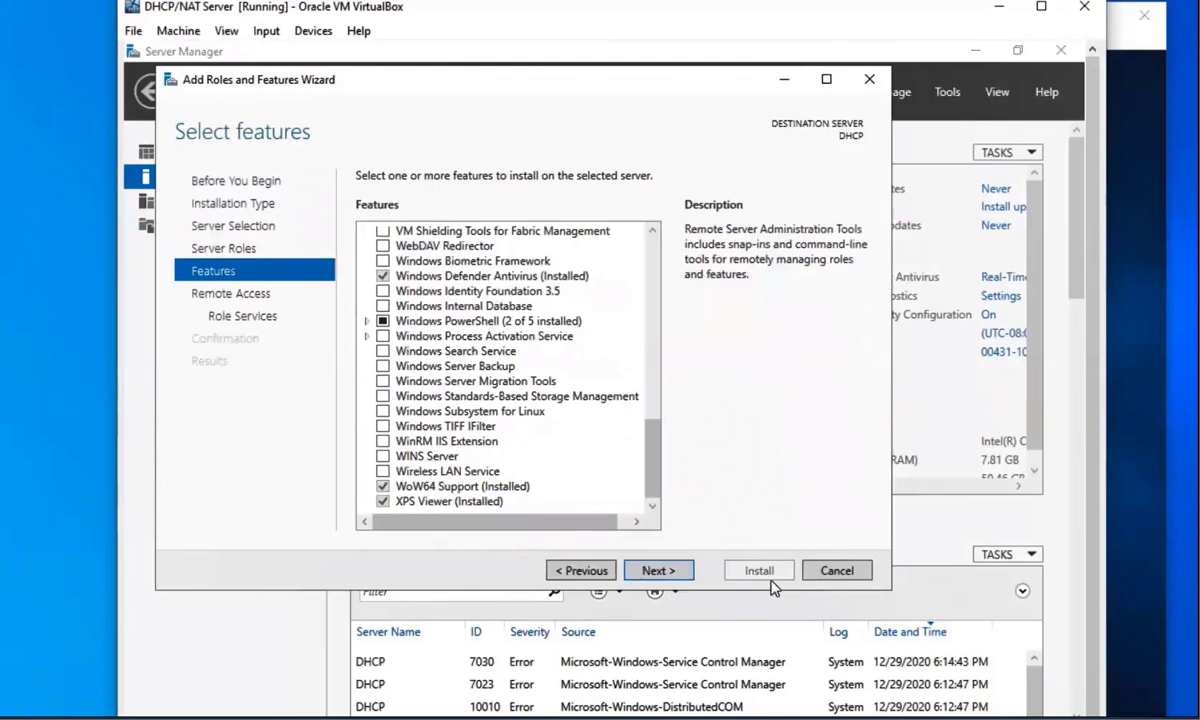
{"action": "left_click", "coordinate": [666, 569]}
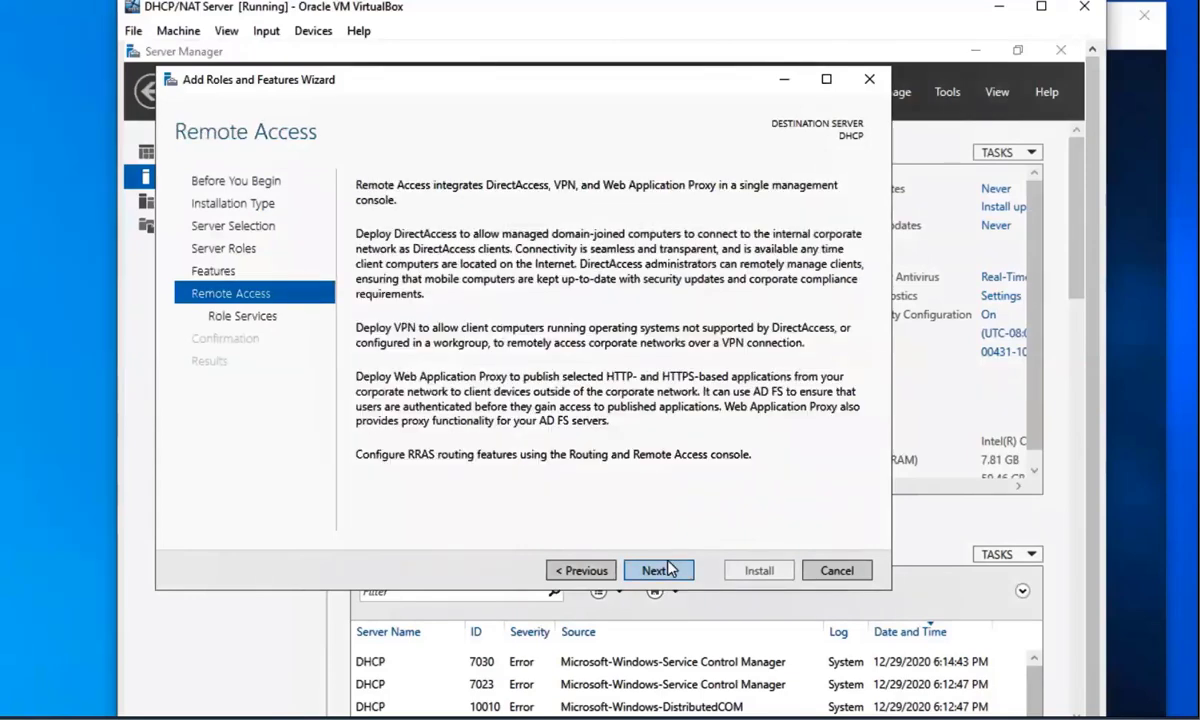
{"action": "left_click", "coordinate": [668, 570]}
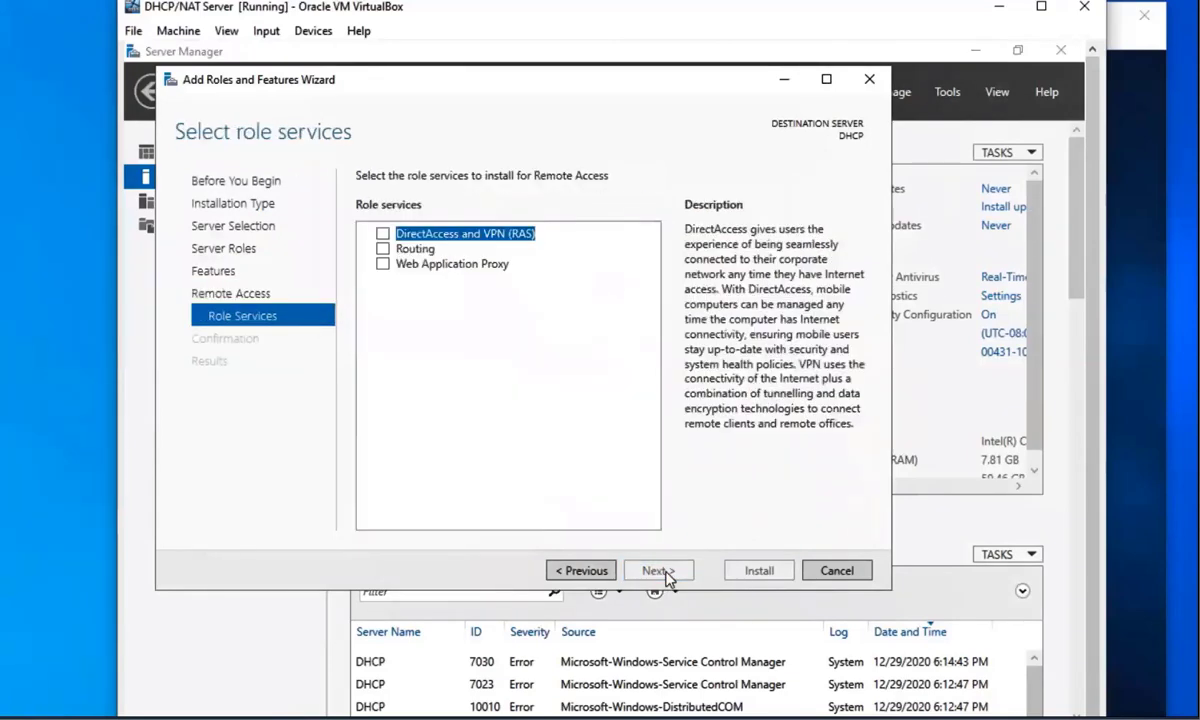
- Select DirectAccess and VPN (RAS) with required features plus Routing, keeping default IIS role services
{"action": "key", "text": "Down"}
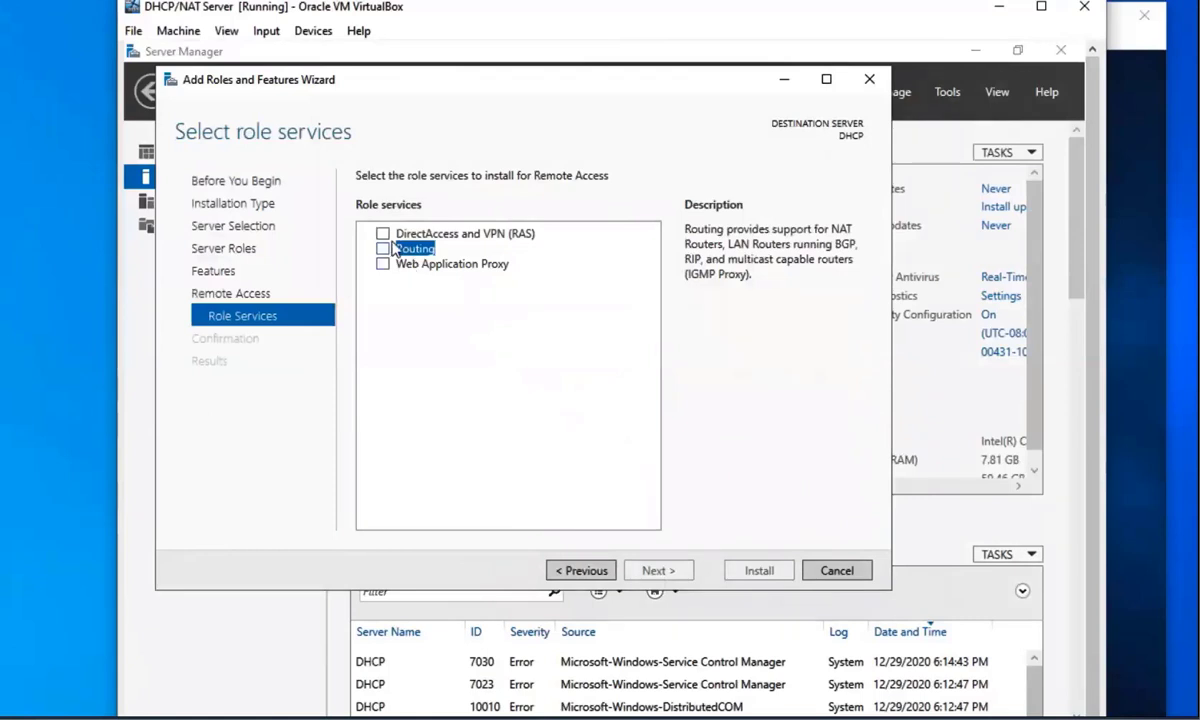
{"action": "left_click", "coordinate": [383, 233]}
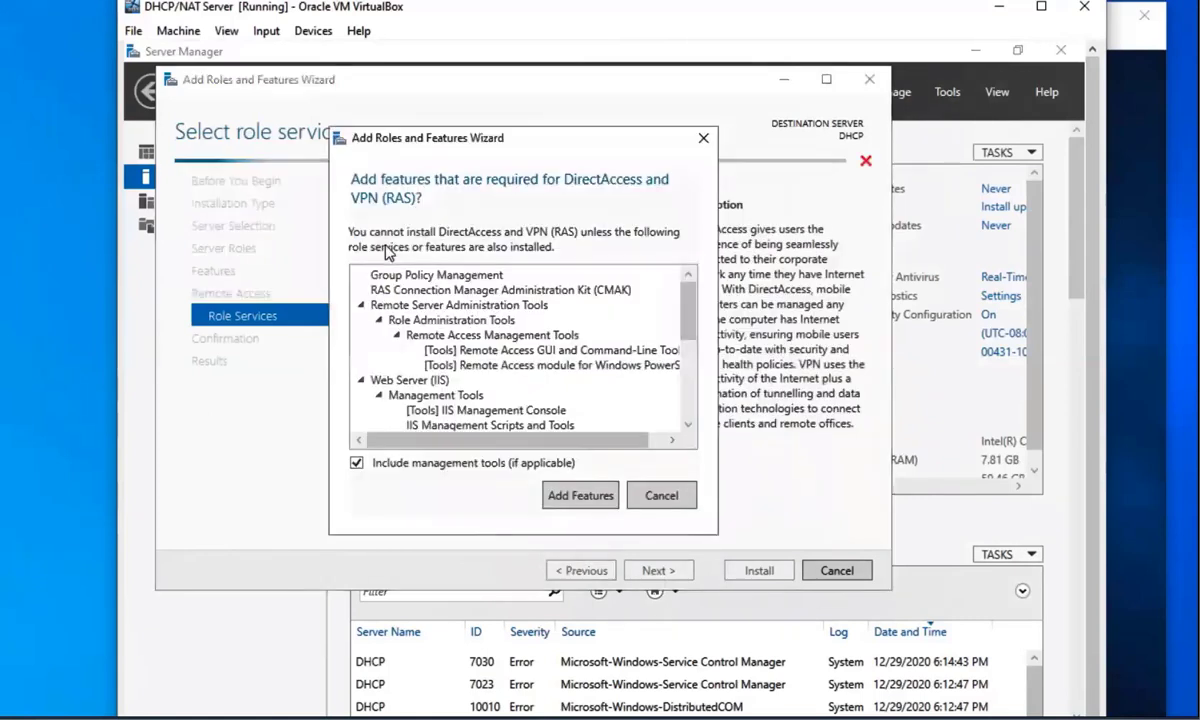
{"action": "left_click", "coordinate": [557, 493]}
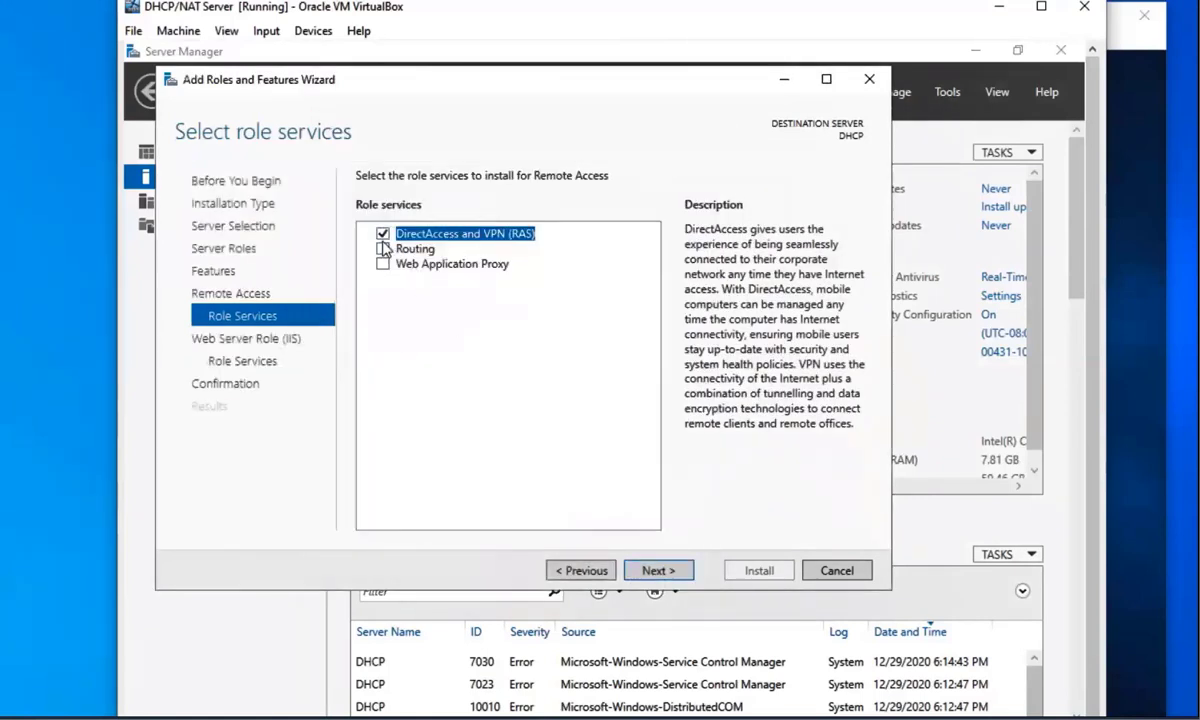
{"action": "left_click", "coordinate": [386, 250]}
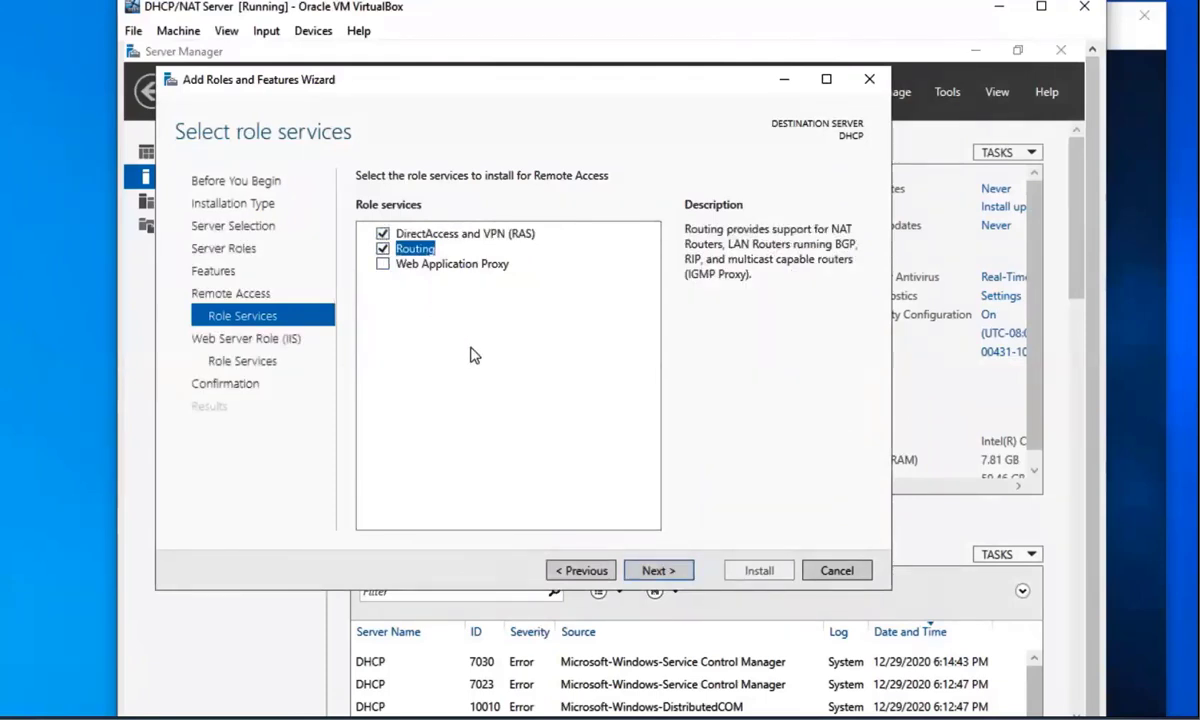
{"action": "left_click", "coordinate": [677, 571]}
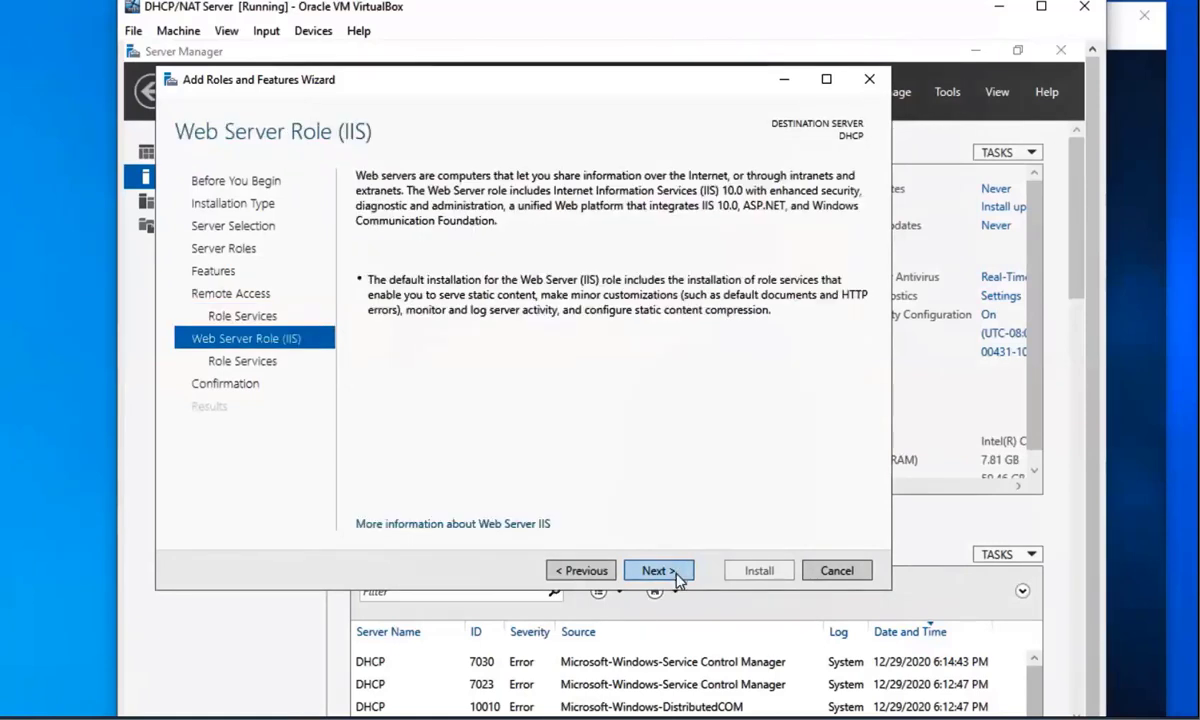
{"action": "left_click", "coordinate": [677, 571]}
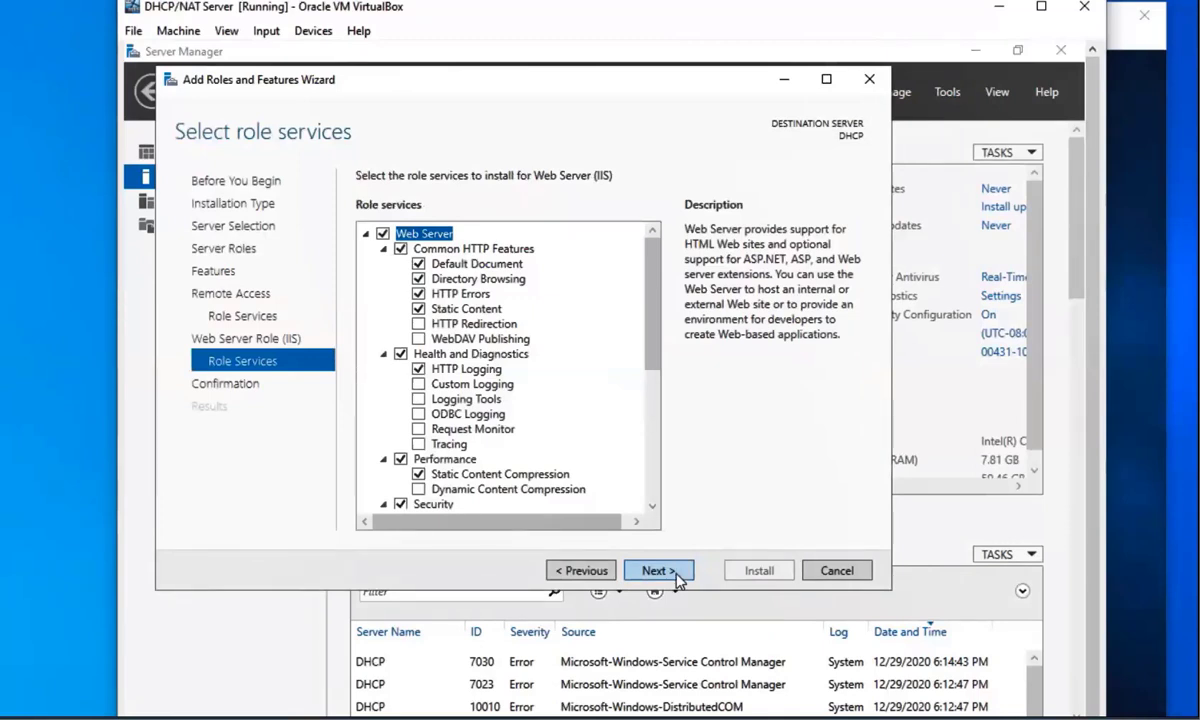
{"action": "left_click", "coordinate": [677, 577]}
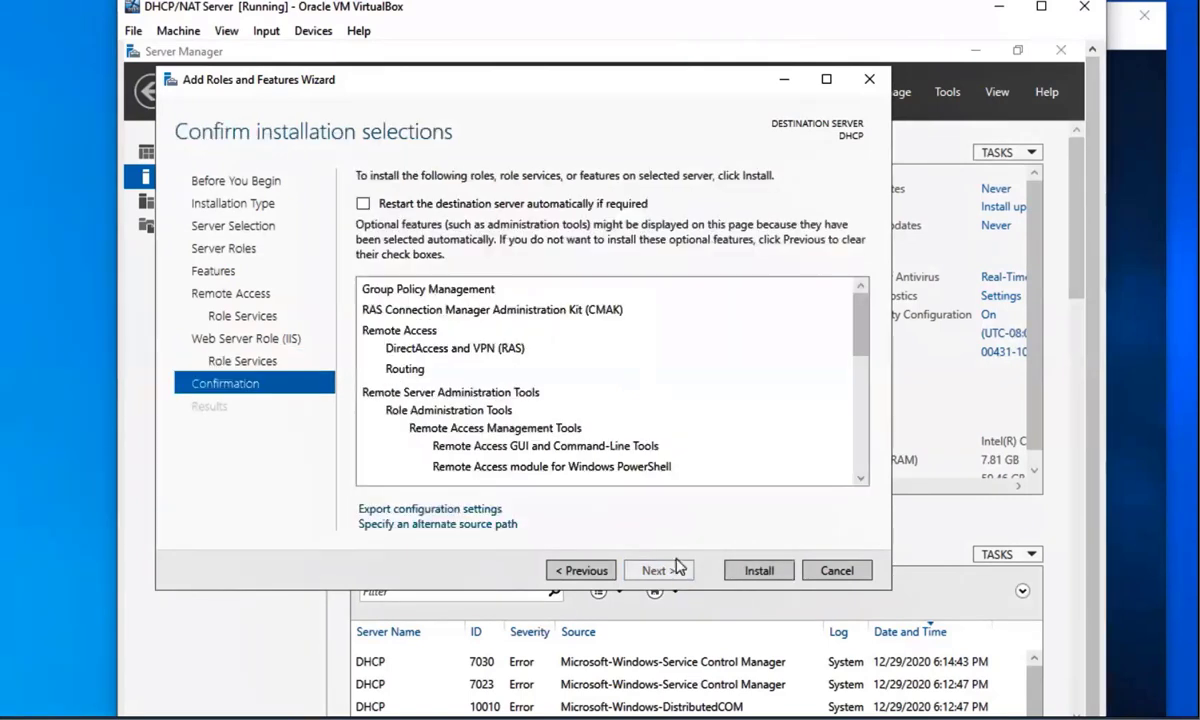
- Review the confirmation list and install Remote Access, Routing and IIS on DHCP
{"action": "scroll", "coordinate": [740, 375], "scroll_direction": "down", "scroll_amount": 3}
{"action": "scroll", "coordinate": [765, 373], "scroll_direction": "down", "scroll_amount": 3}
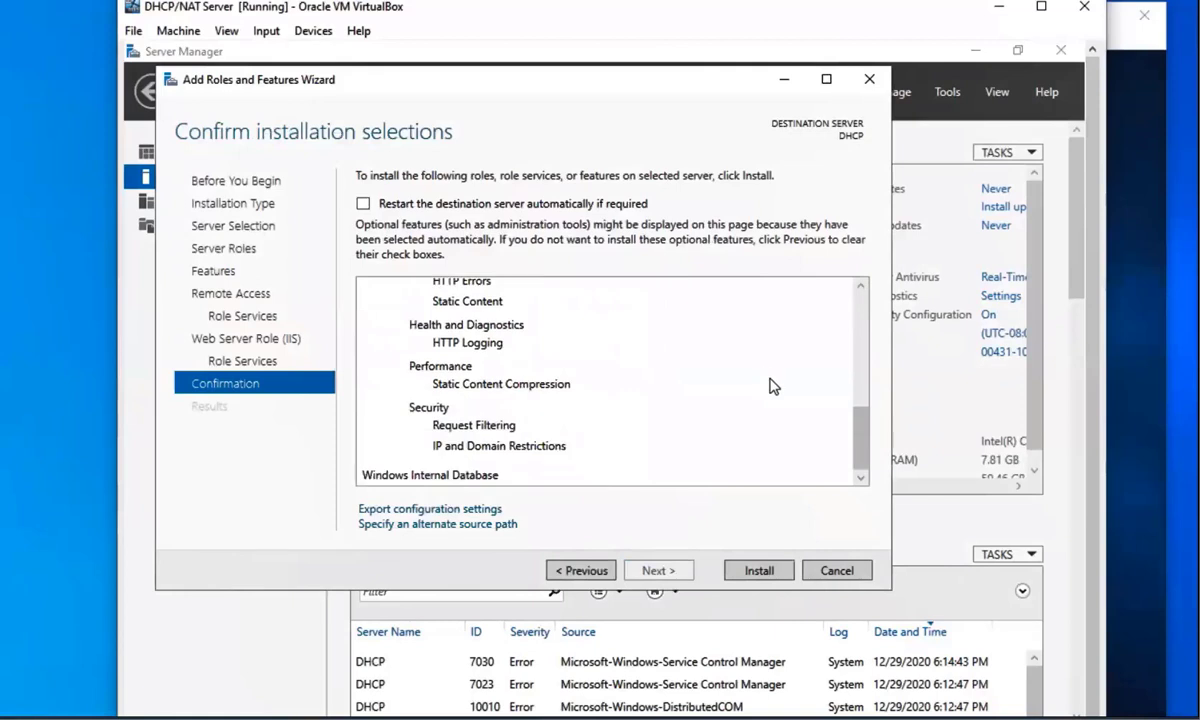
{"action": "scroll", "coordinate": [778, 398], "scroll_direction": "up", "scroll_amount": 1}
{"action": "scroll", "coordinate": [770, 402], "scroll_direction": "up", "scroll_amount": 5}
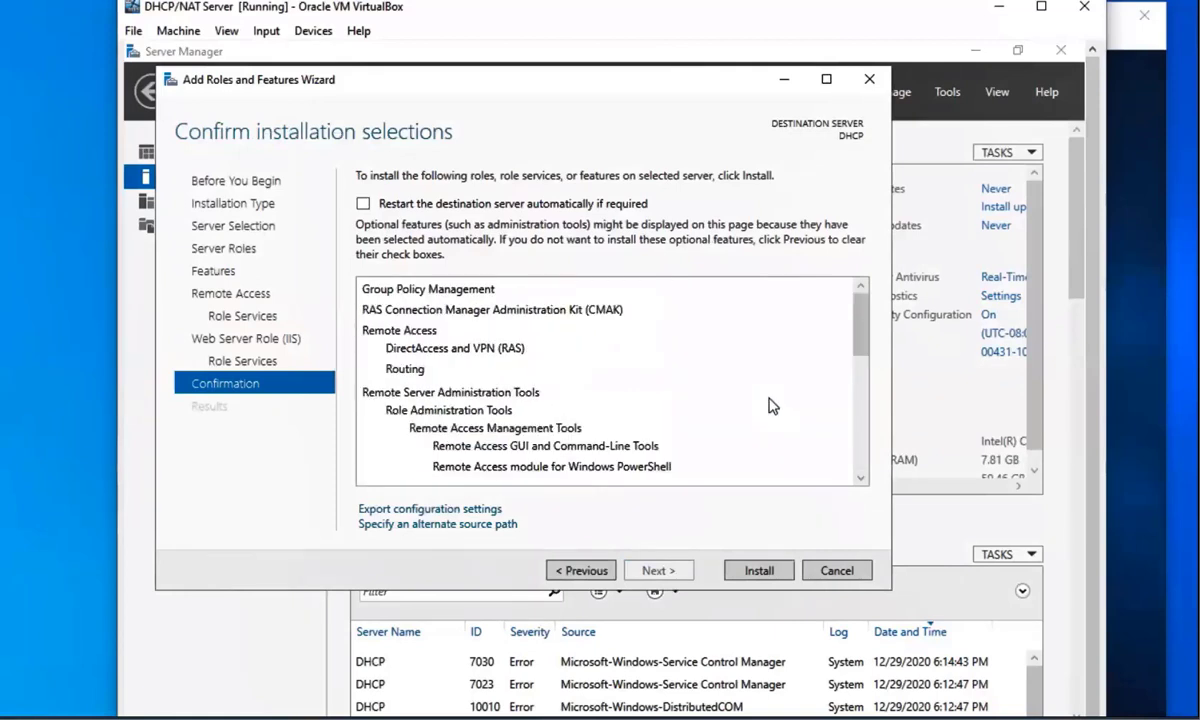
{"action": "left_click", "coordinate": [759, 570]}
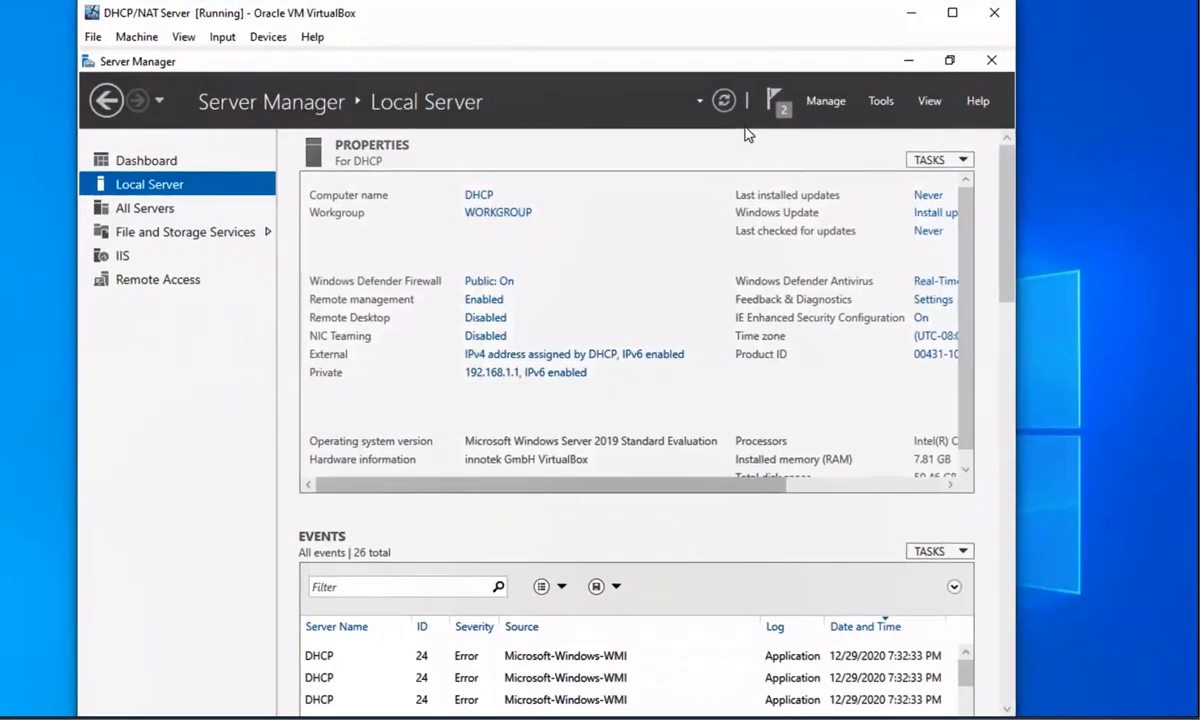
- Launch Routing and Remote Access from Server Manager's Tools menu and bring up DHCP (local)'s context menu
{"action": "left_click", "coordinate": [881, 101]}
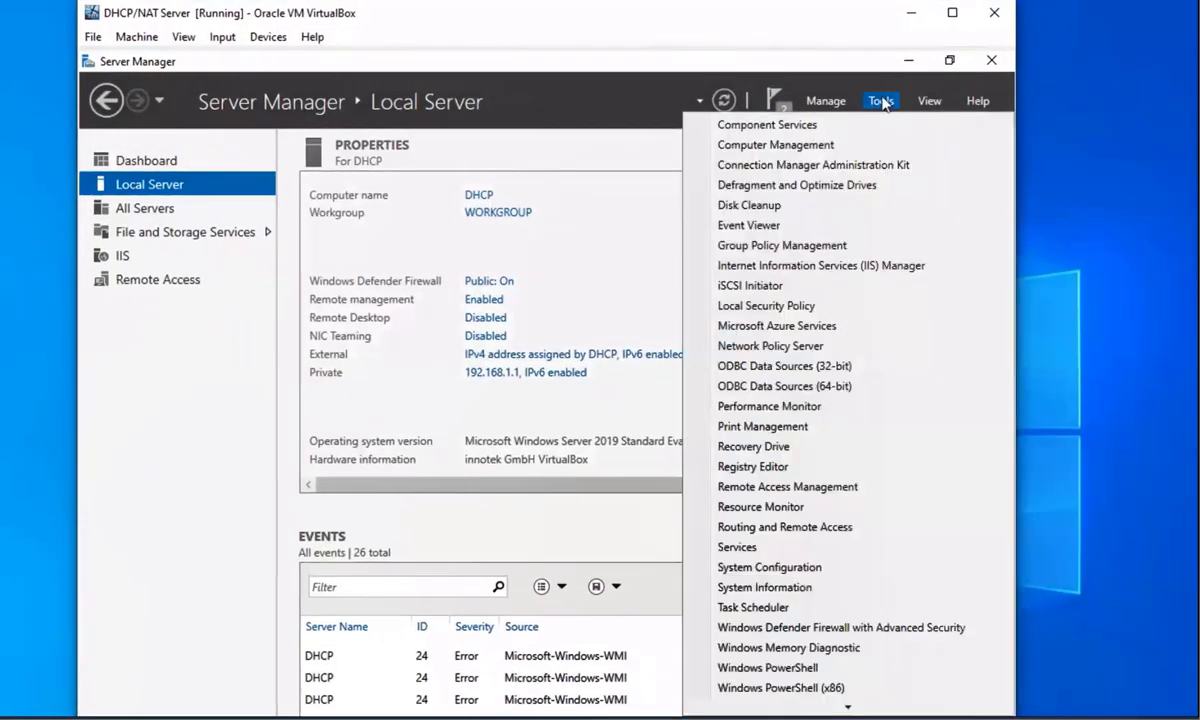
{"action": "left_click", "coordinate": [800, 542]}
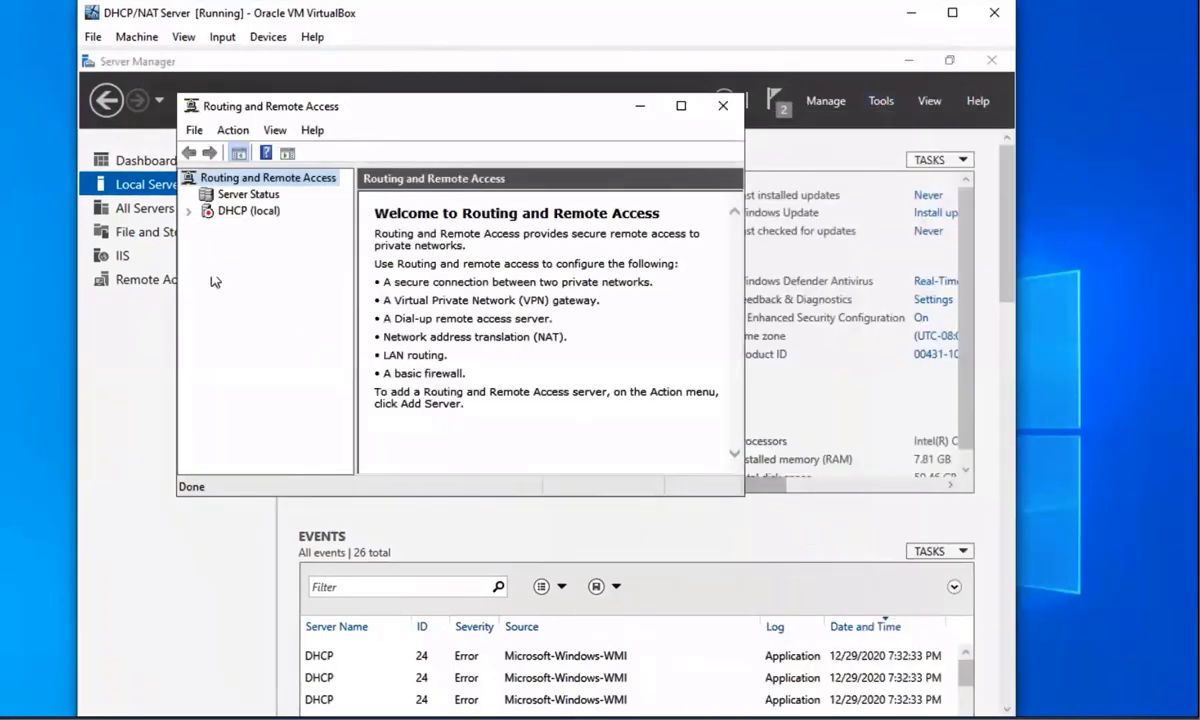
{"action": "left_click", "coordinate": [240, 211]}
{"action": "right_click", "coordinate": [234, 213]}
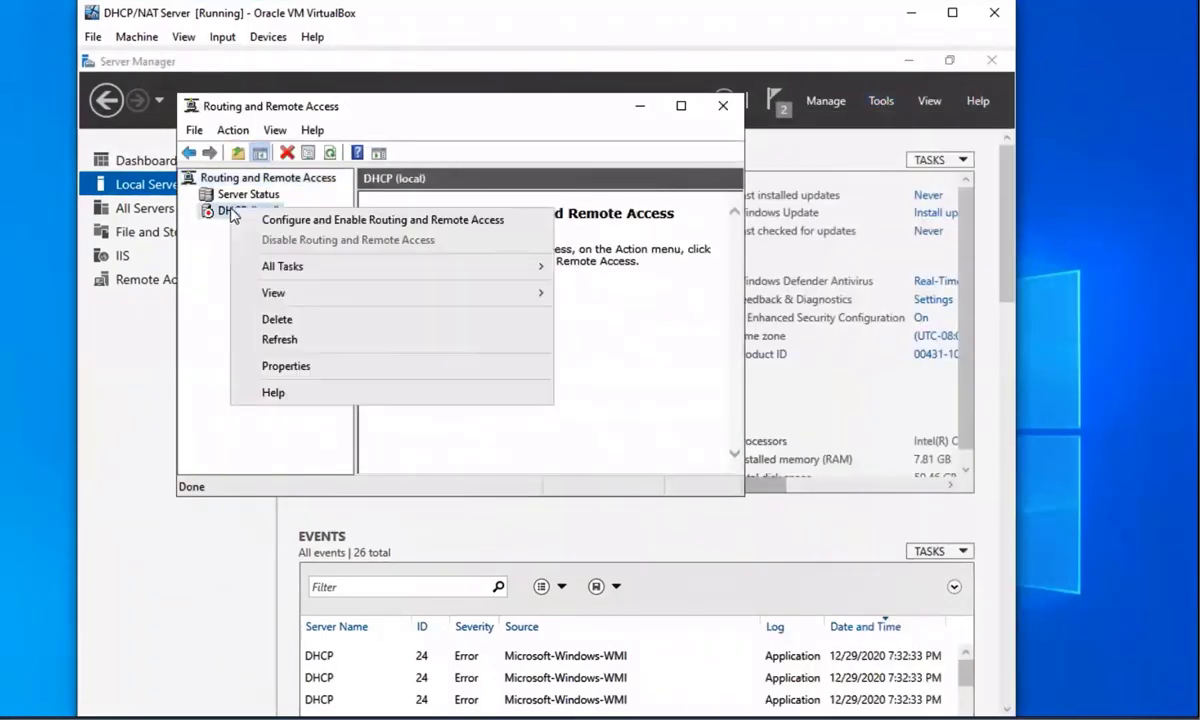
- Run Configure and Enable Routing and Remote Access with NAT, using the External interface for Internet access
{"action": "left_click", "coordinate": [310, 220]}
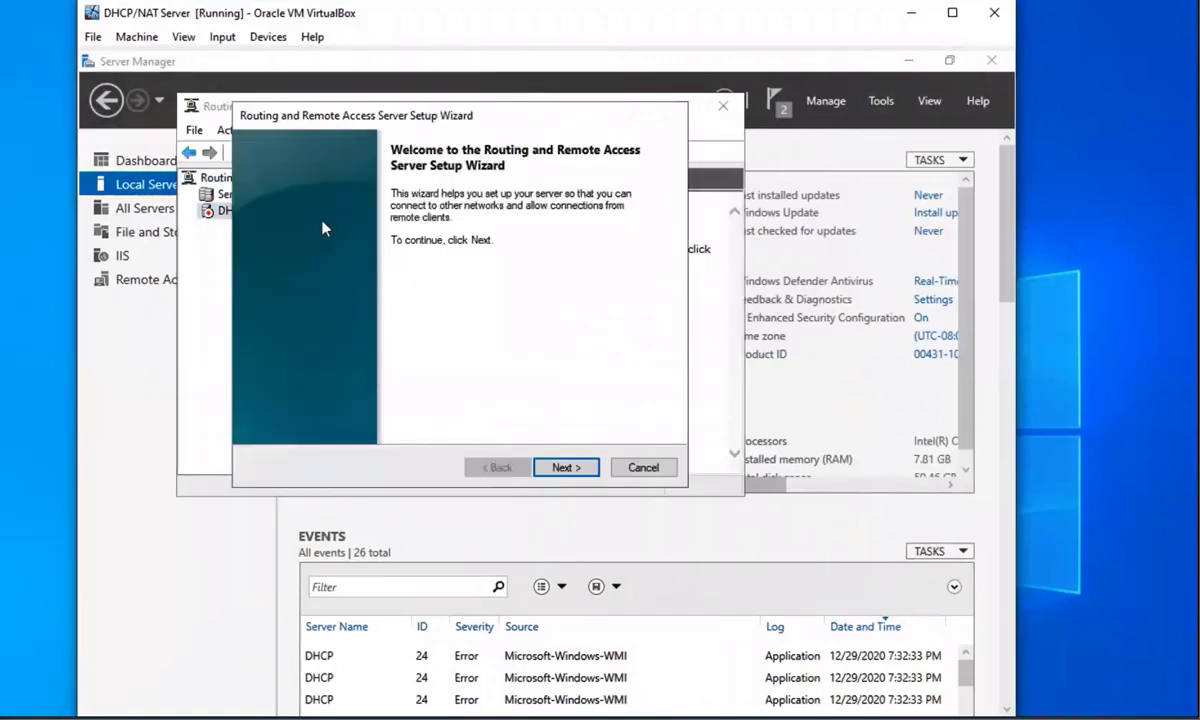
{"action": "left_click", "coordinate": [563, 468]}
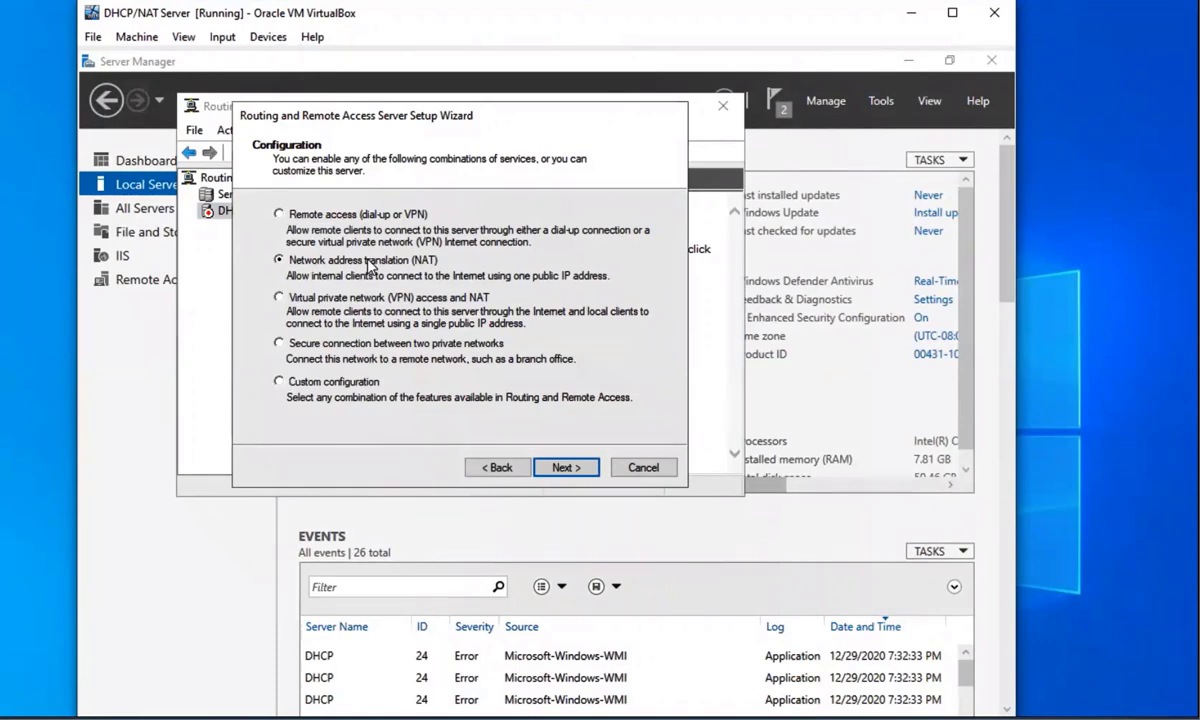
{"action": "left_click", "coordinate": [565, 466]}
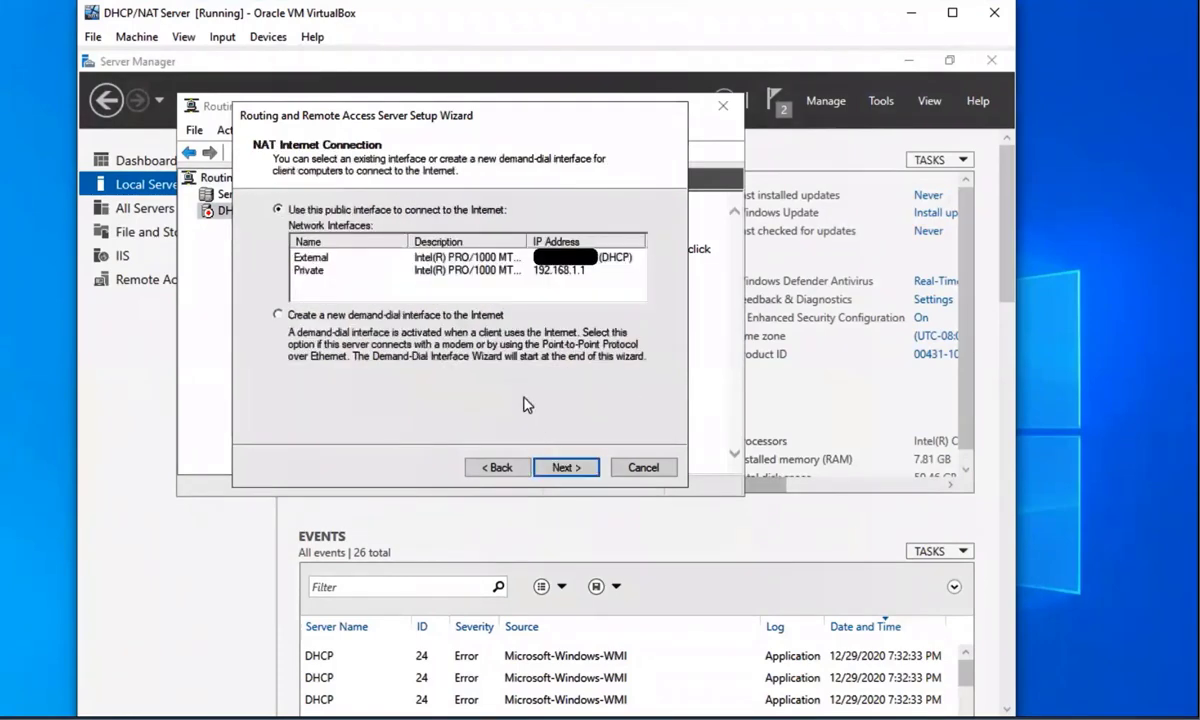
{"action": "left_click", "coordinate": [483, 262]}
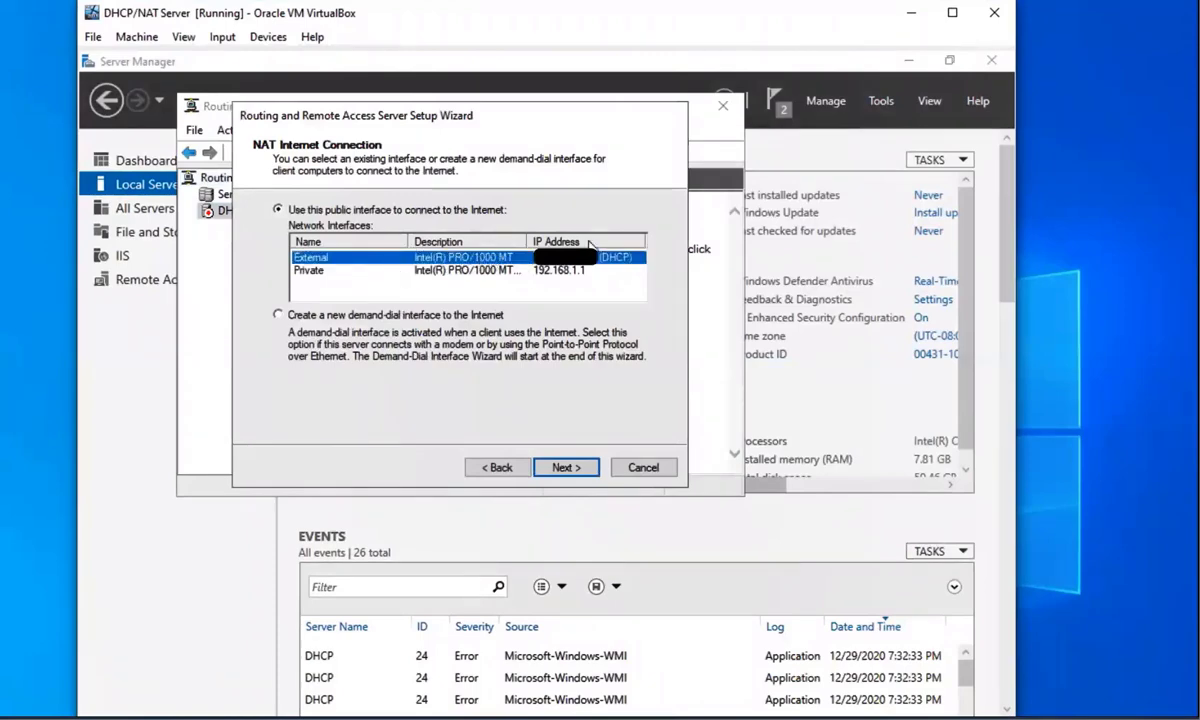
{"action": "left_click", "coordinate": [562, 467]}
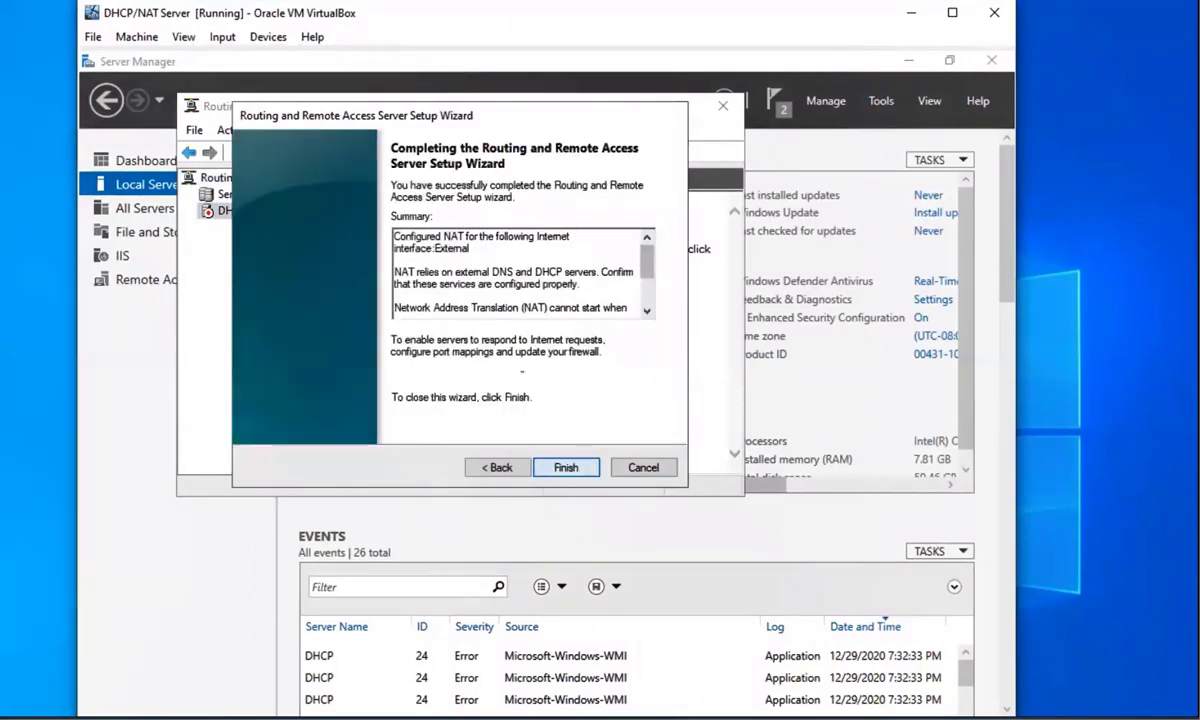
{"action": "left_click", "coordinate": [568, 469]}
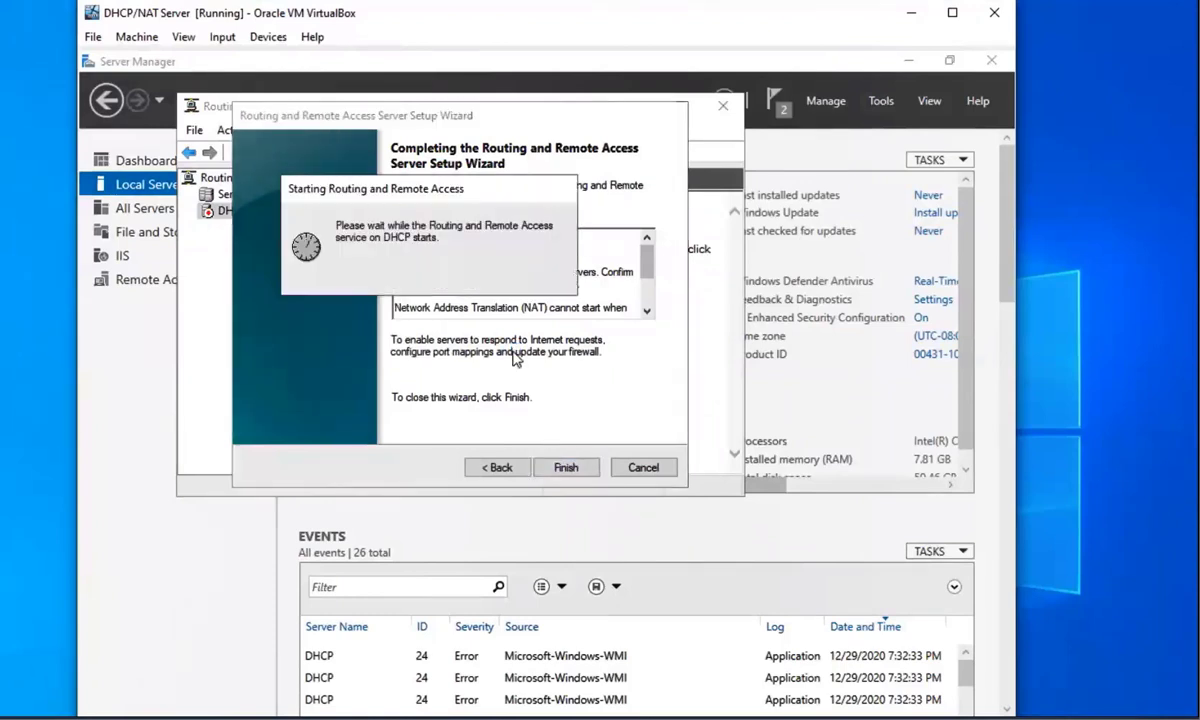